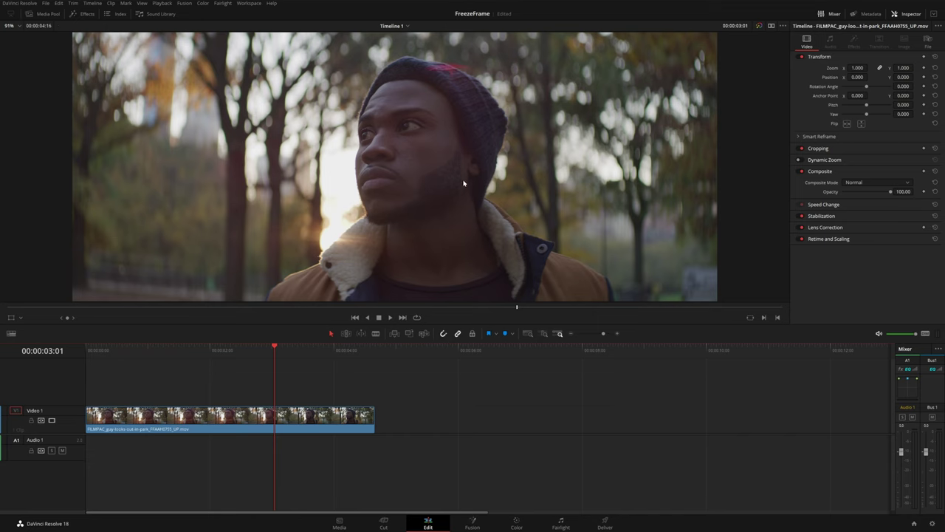
# On the Color page, put a Color Space Transform on node 01 with Rec.709 input and Gamma 2.4
pyautogui.click(521, 522)
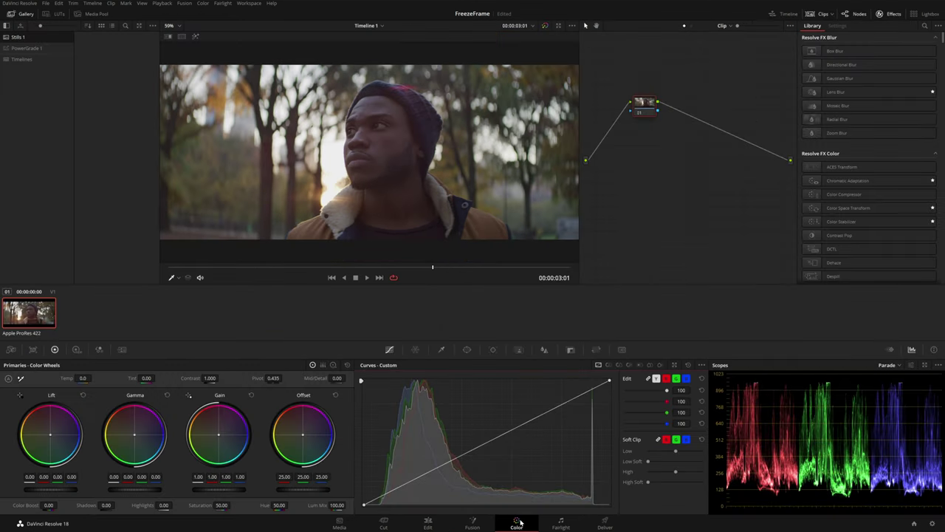
pyautogui.moveTo(839, 207); pyautogui.dragTo(652, 109)
pyautogui.click(859, 59)
pyautogui.click(864, 141)
pyautogui.click(865, 68)
pyautogui.click(871, 93)
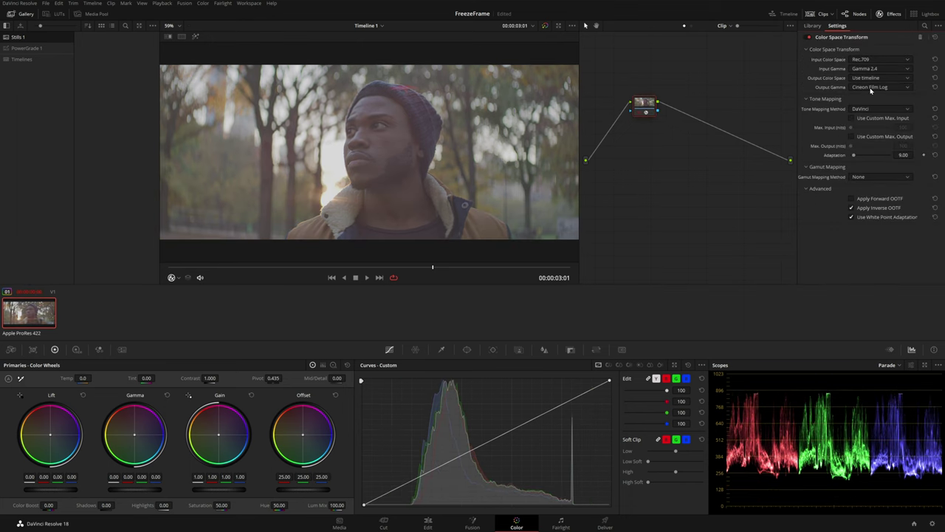
# Add node 02 with the Rec709 Kodak 2383 D60 film-look LUT
pyautogui.hotkey('alt', 's')
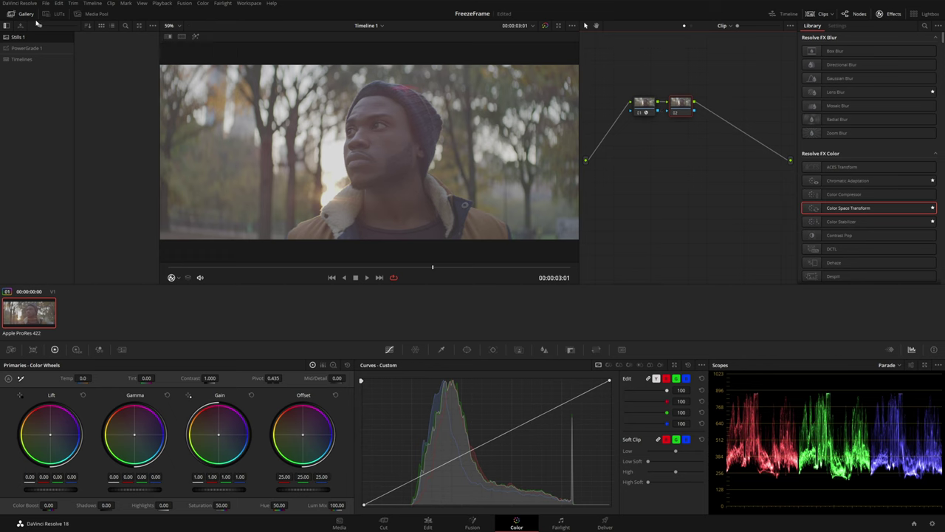
pyautogui.click(59, 15)
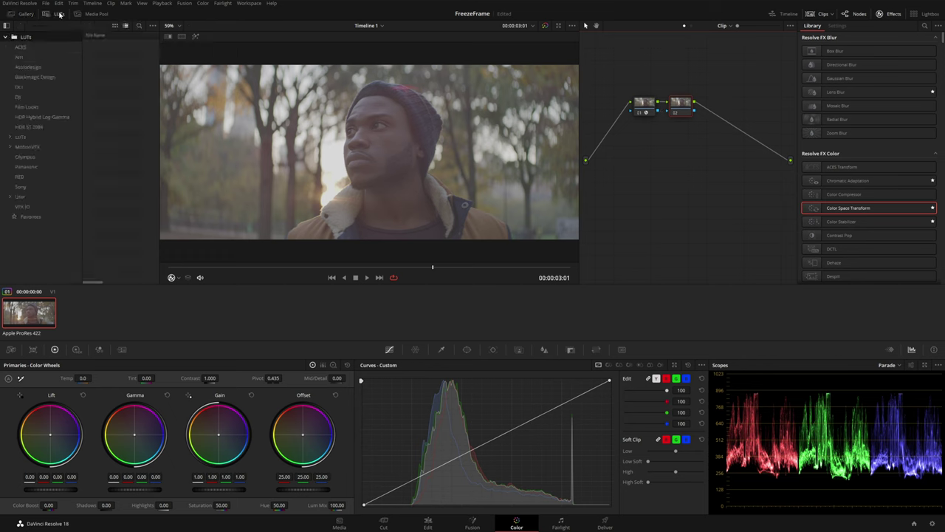
pyautogui.click(25, 107)
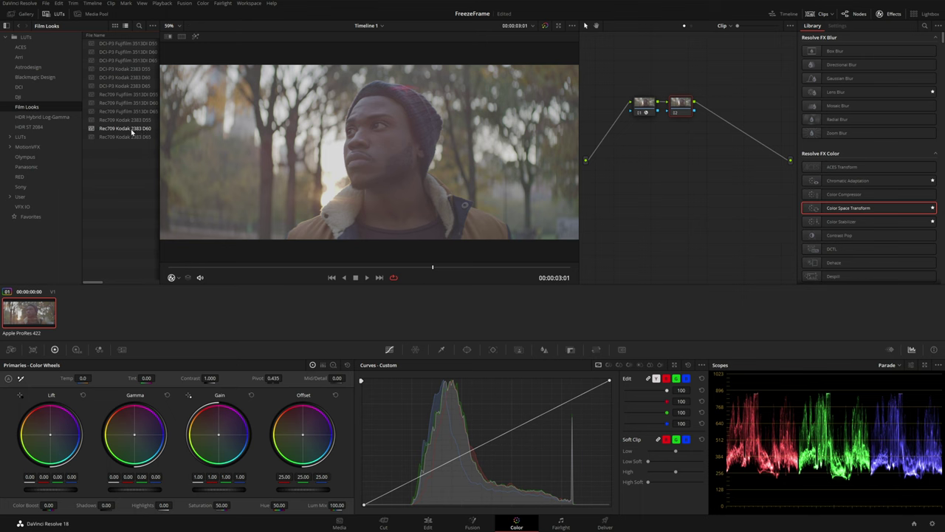
pyautogui.doubleClick(134, 132)
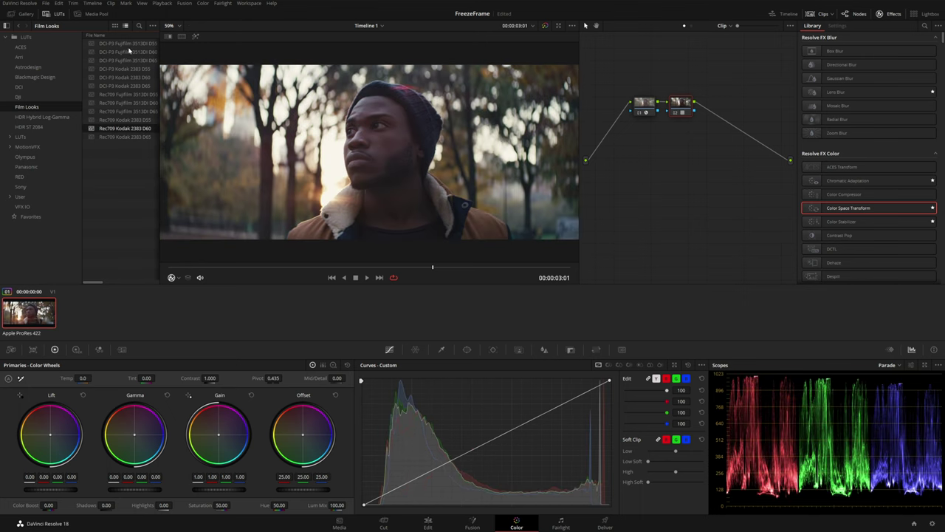
pyautogui.click(48, 14)
# Add a third node at 03:07 with small lift, gamma and gain tweaks, then go to Fusion
pyautogui.hotkey('alt', 's')
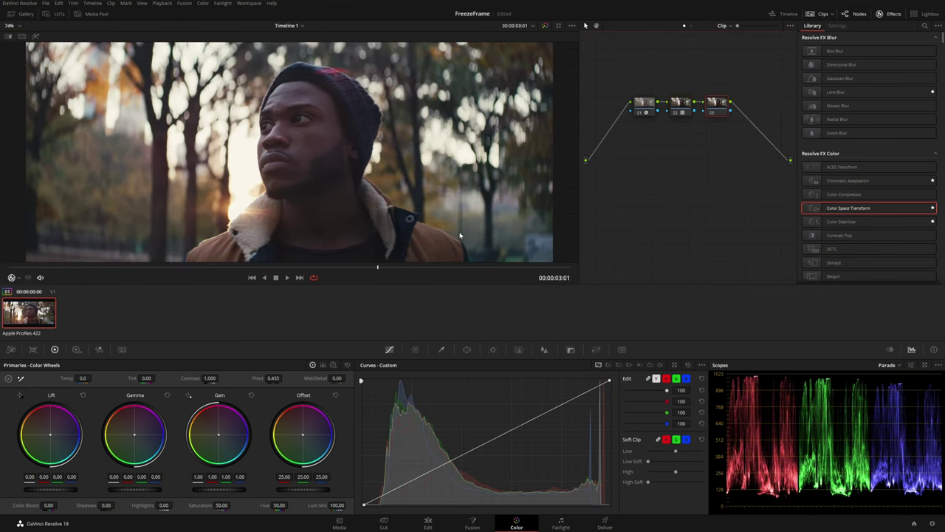
pyautogui.moveTo(378, 268); pyautogui.dragTo(410, 270)
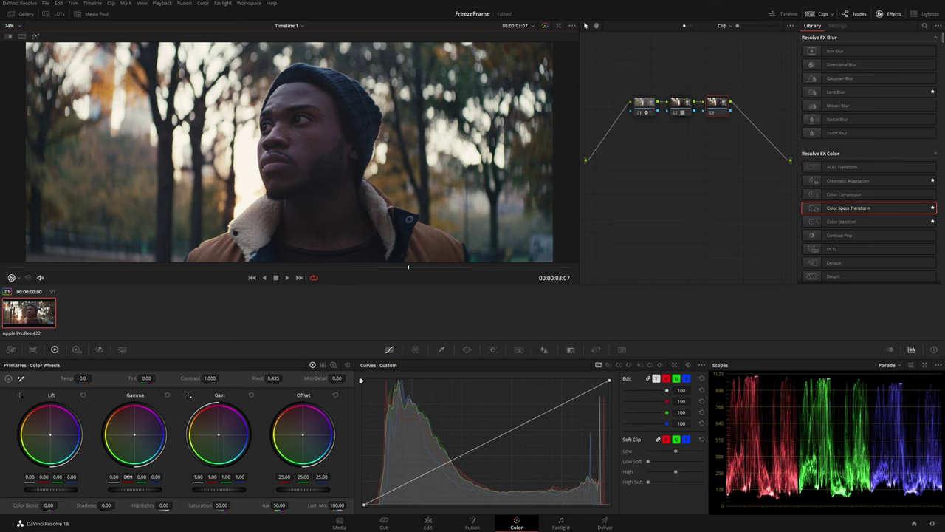
pyautogui.moveTo(128, 476); pyautogui.dragTo(47, 476)
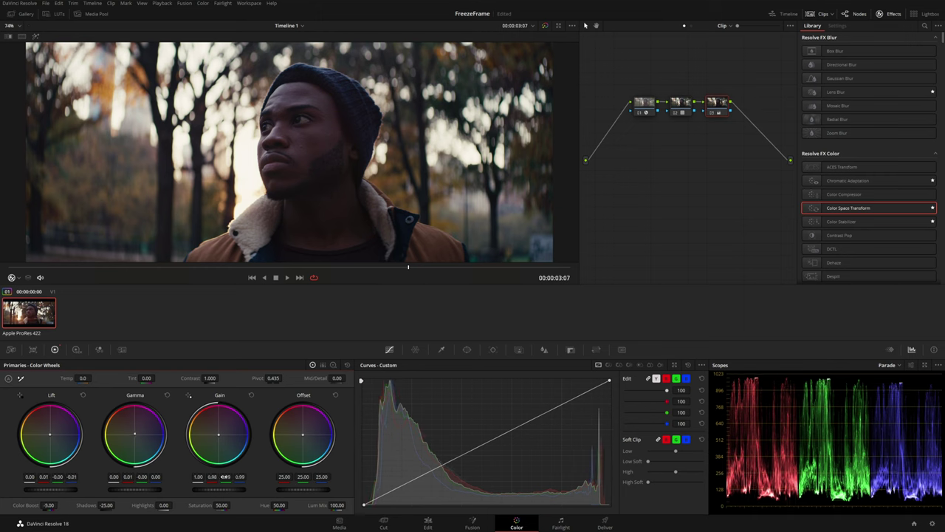
pyautogui.moveTo(221, 476); pyautogui.dragTo(225, 475)
pyautogui.click(471, 522)
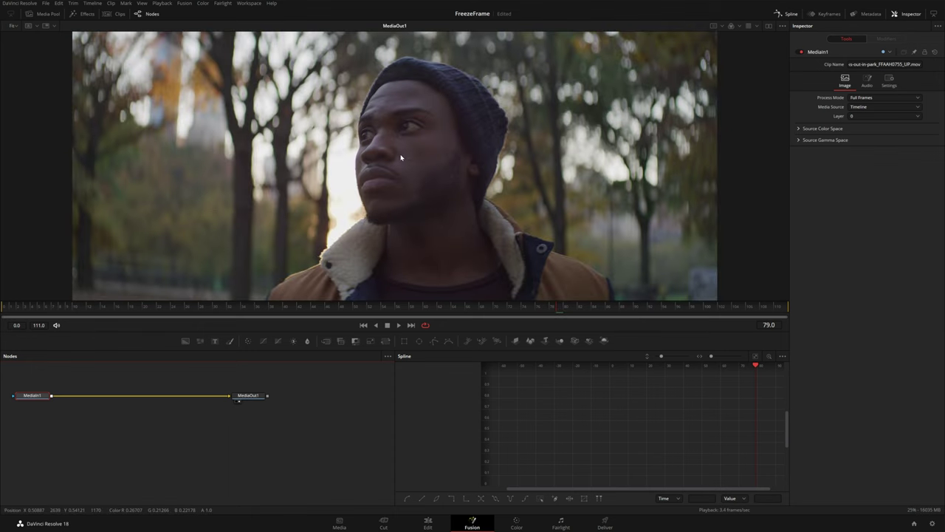
# Turn the Edit timeline clip into a compound clip 'HERO SHOT', check Fusion, and park at 03:06
pyautogui.click(435, 523)
pyautogui.rightClick(304, 419)
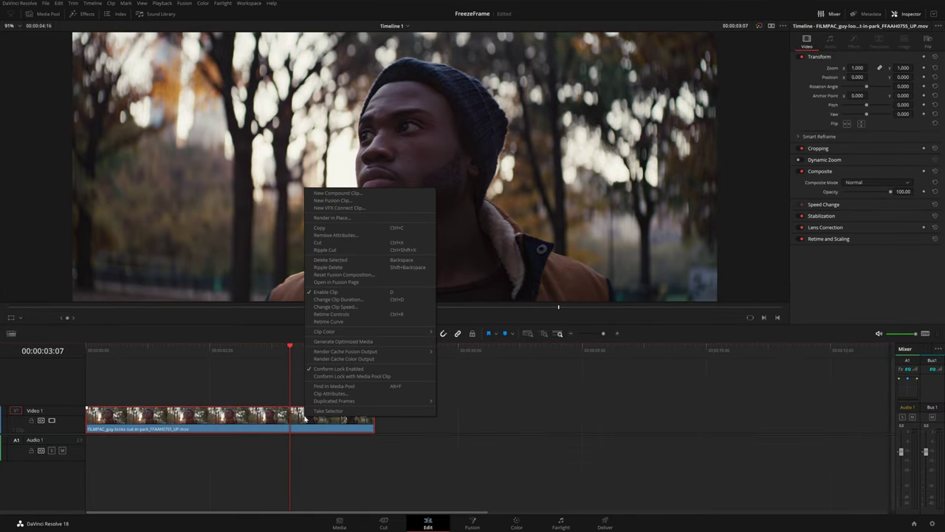
pyautogui.click(337, 194)
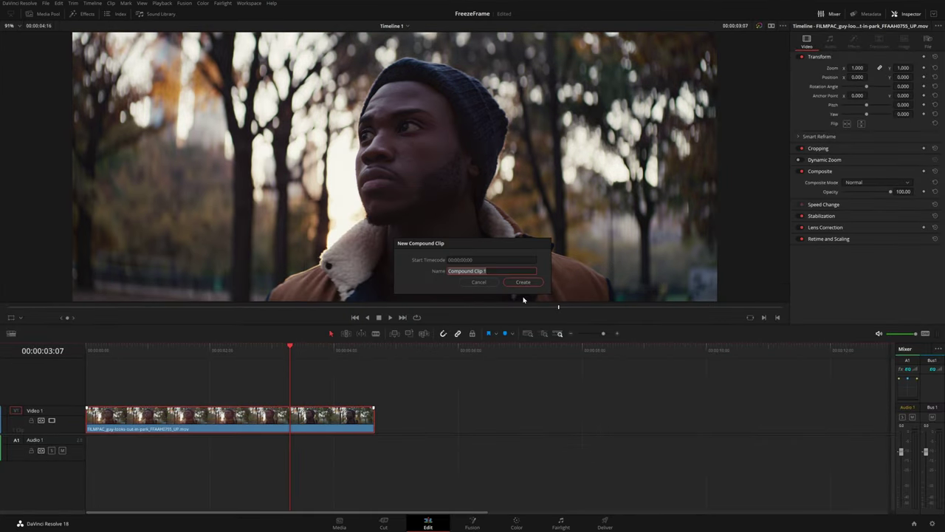
pyautogui.write('HERO SHOT')
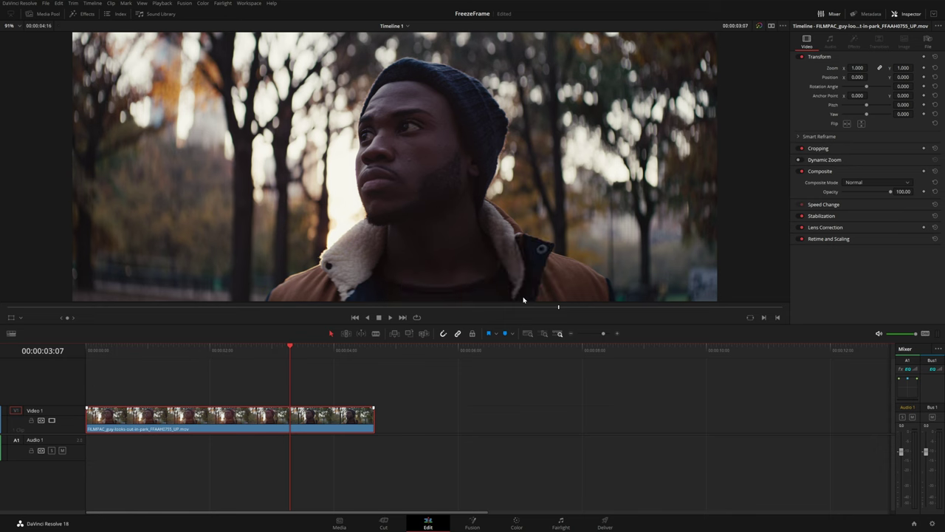
pyautogui.press('Return')
pyautogui.click(473, 525)
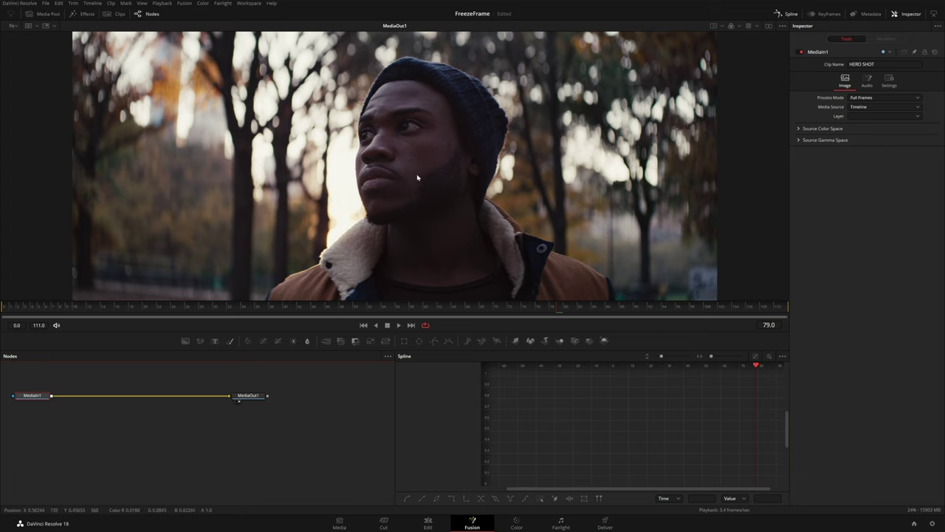
pyautogui.click(428, 524)
pyautogui.moveTo(241, 355); pyautogui.dragTo(287, 344)
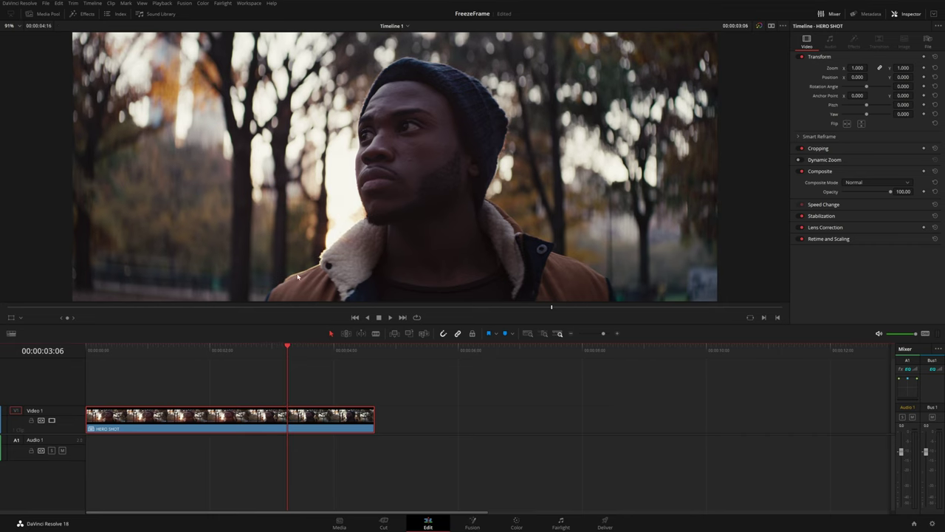
# Freeze HERO SHOT at 03:06 and stretch the frozen segment to end near 07:06
pyautogui.rightClick(308, 424)
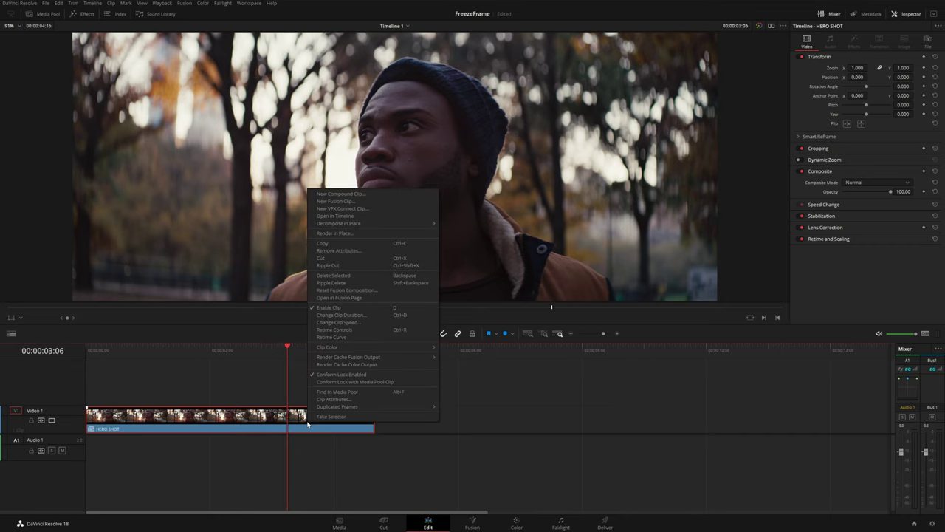
pyautogui.click(337, 322)
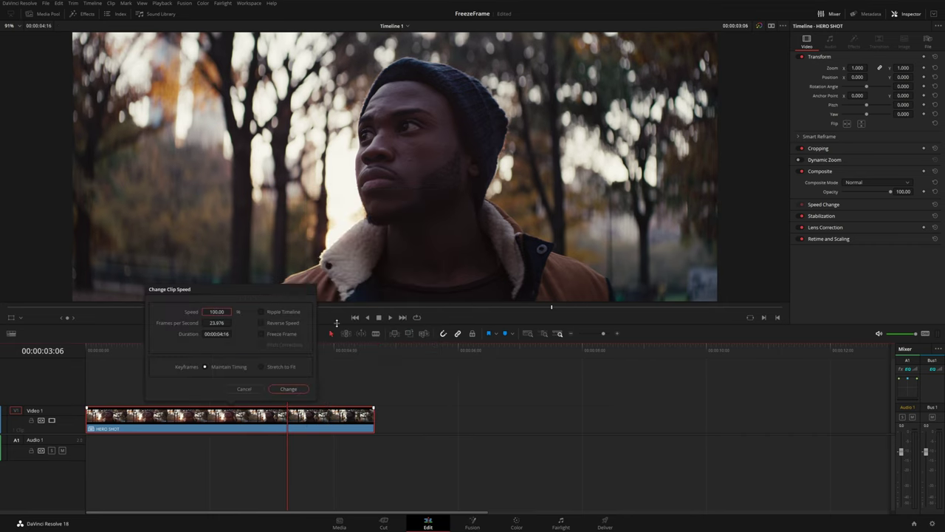
pyautogui.click(262, 334)
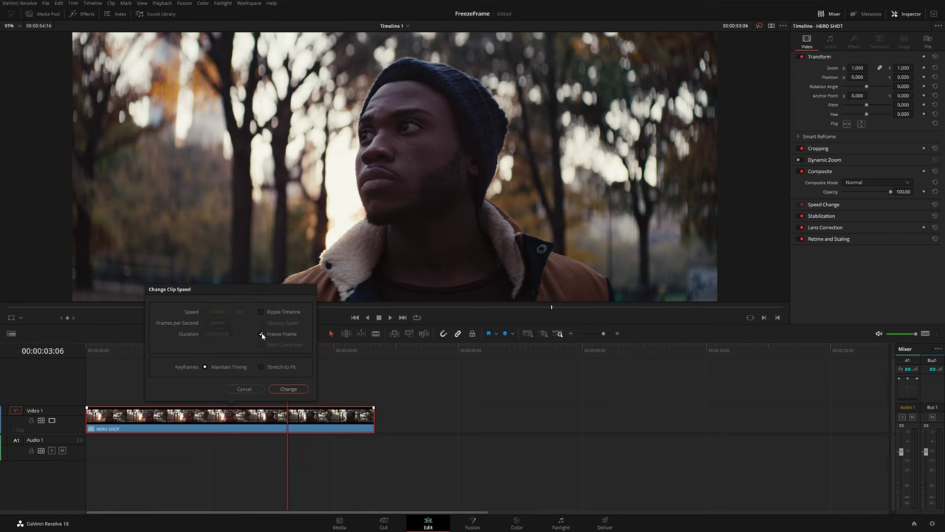
pyautogui.click(289, 388)
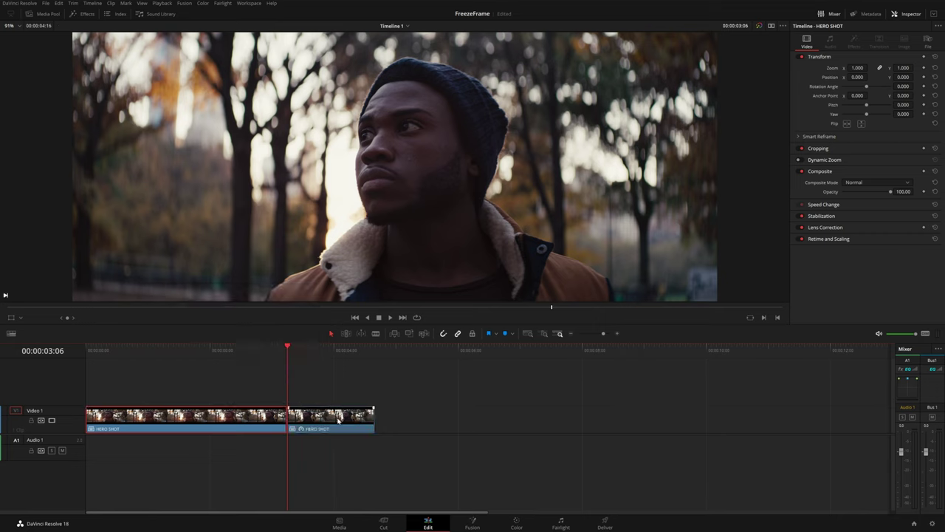
pyautogui.moveTo(374, 417); pyautogui.dragTo(537, 416)
pyautogui.click(537, 351)
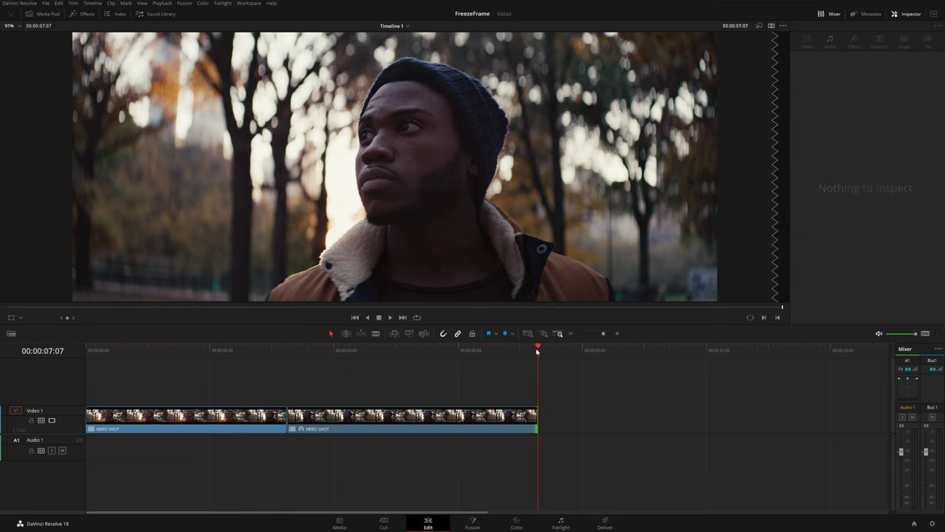
pyautogui.click(536, 352)
# Apply Change Clip Speed to the clip's end segment and extend it to the right
pyautogui.click(548, 382)
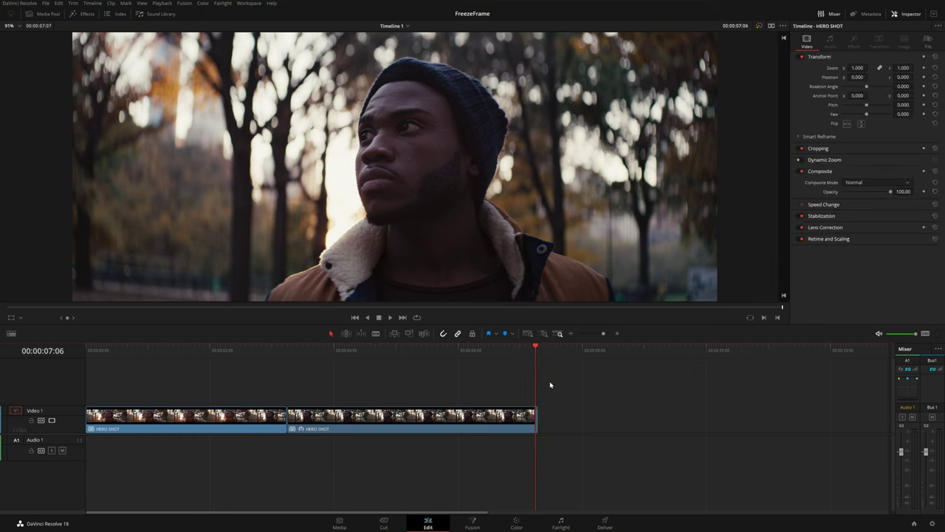
pyautogui.rightClick(538, 424)
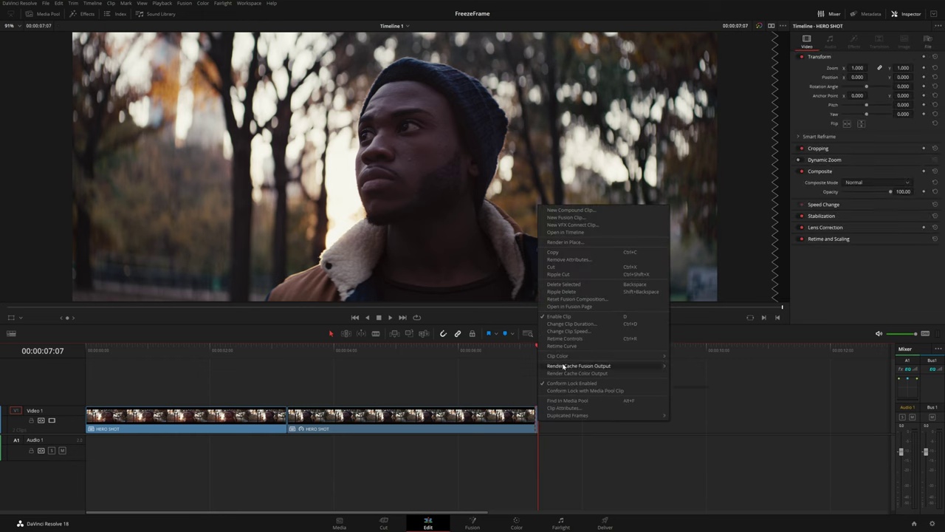
pyautogui.click(561, 332)
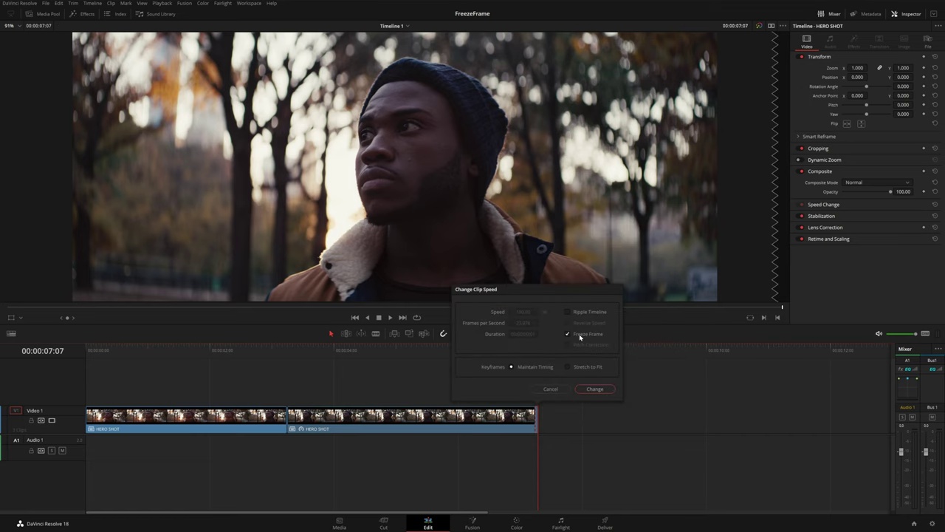
pyautogui.click(595, 388)
pyautogui.scroll(6, 555, 434)
pyautogui.moveTo(486, 415); pyautogui.dragTo(911, 414)
# Fit the timeline, play back the freeze-frame edit, and take HERO SHOT into Fusion
pyautogui.hotkey('shift', 'z')
pyautogui.click(92, 357)
pyautogui.press('space')
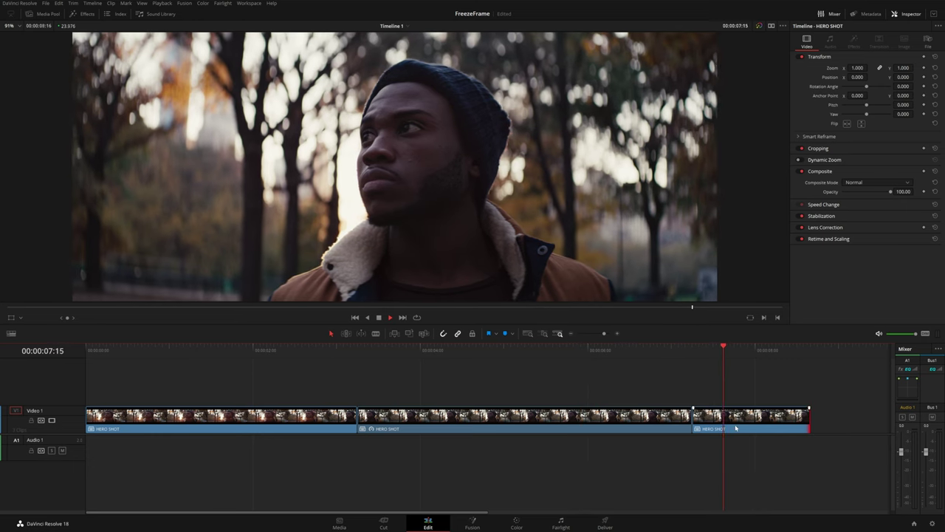
pyautogui.moveTo(498, 359); pyautogui.dragTo(476, 363)
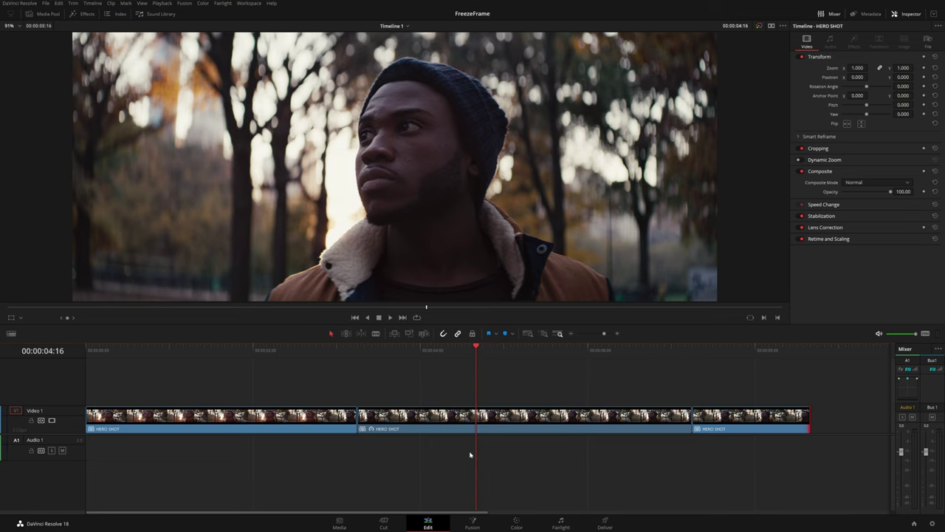
pyautogui.click(476, 527)
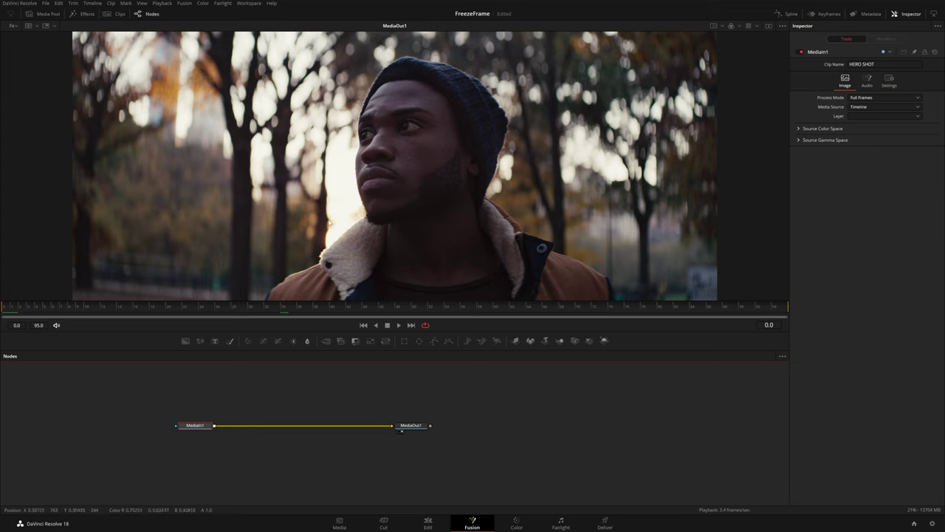
# Add a Magic Mask node after MediaIn1 and stroke the man as its subject
pyautogui.moveTo(200, 429)
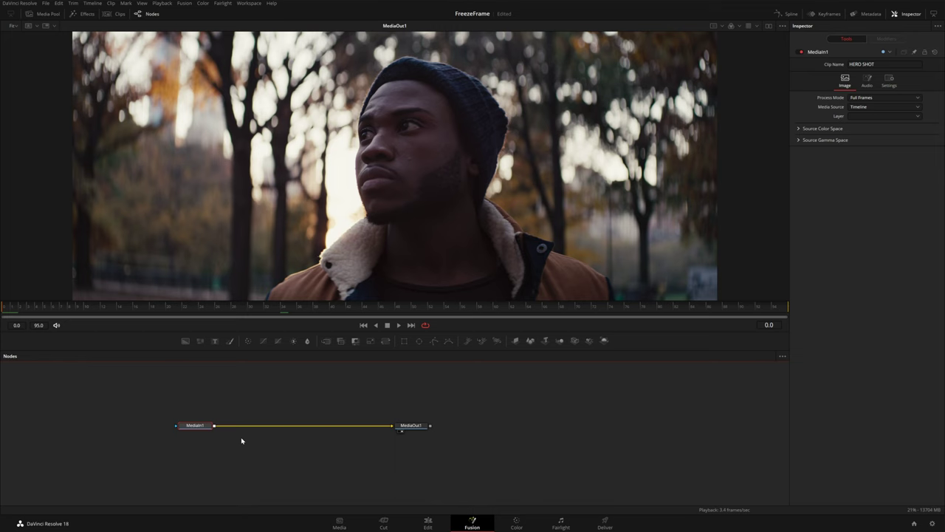
pyautogui.hotkey('shift', 'space')
pyautogui.write('grain')
pyautogui.press('BackSpace')
pyautogui.press('BackSpace')
pyautogui.press('BackSpace')
pyautogui.press('BackSpace')
pyautogui.press('BackSpace')
pyautogui.write('magic mask')
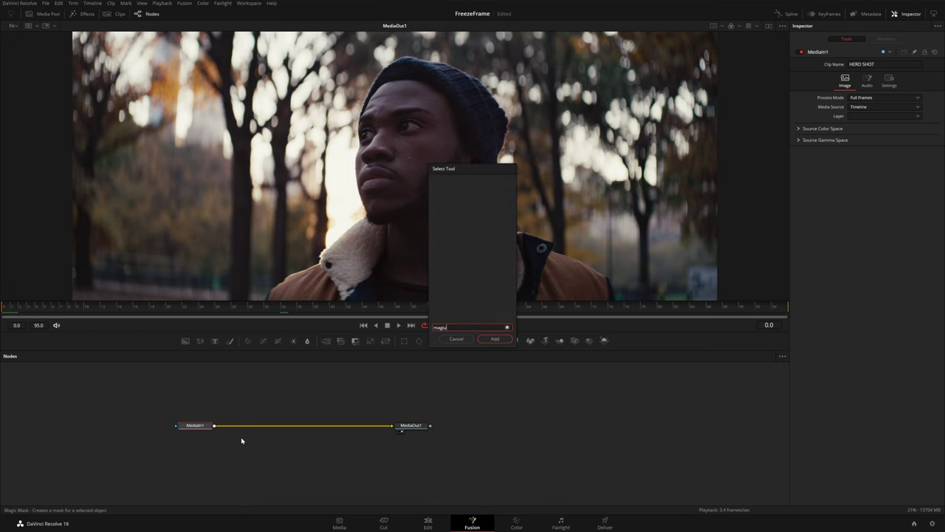
pyautogui.press('Return')
pyautogui.moveTo(285, 293)
pyautogui.mouseDown()
pyautogui.moveTo(391, 205)
pyautogui.moveTo(448, 194)
pyautogui.moveTo(571, 274)
pyautogui.mouseUp()
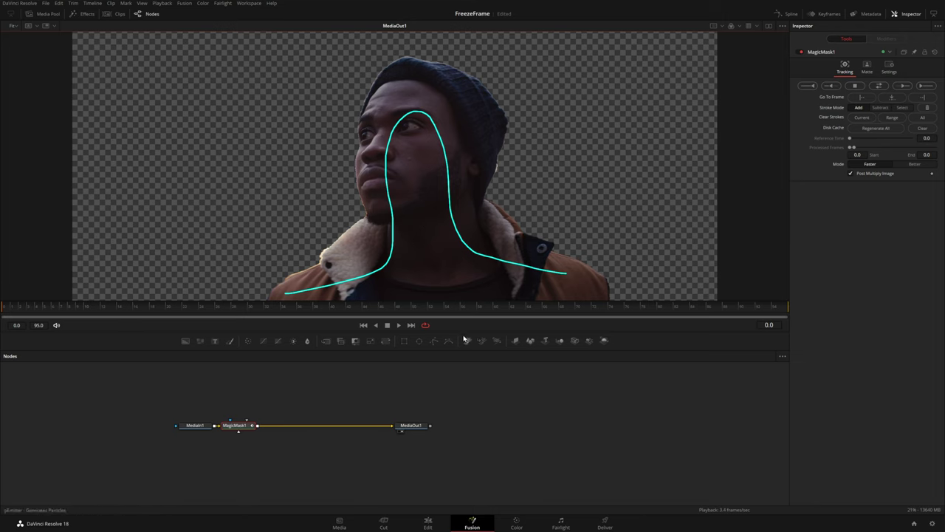
pyautogui.press('Right')
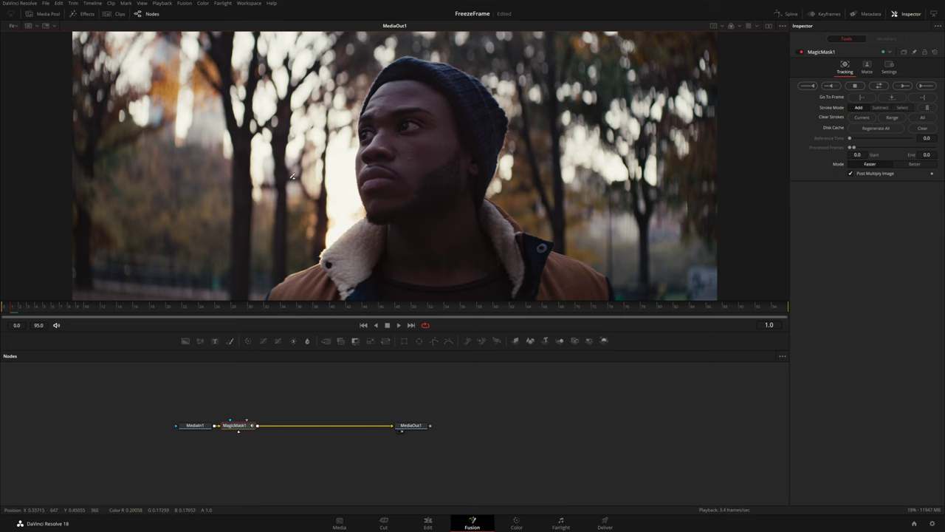
pyautogui.press('Left')
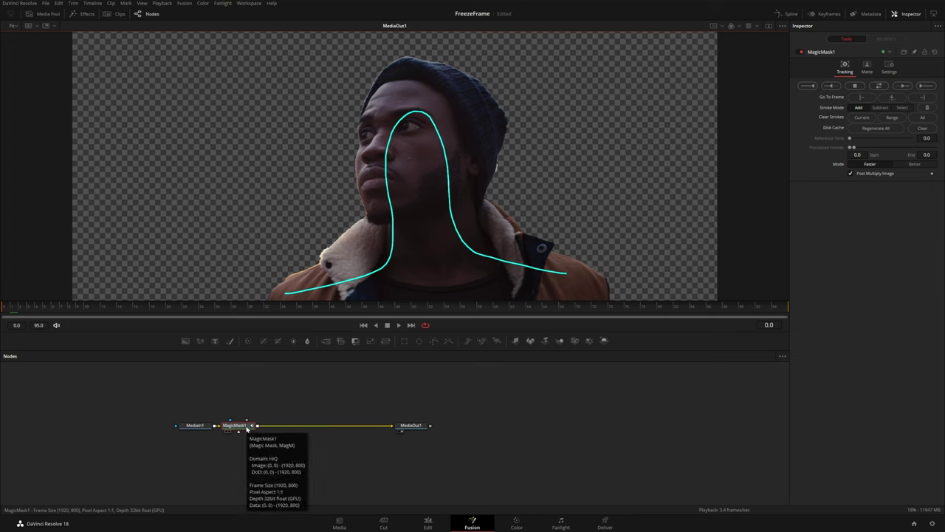
# Insert a Time Stretcher node after MagicMask1
pyautogui.hotkey('shift', 'space')
pyautogui.write('time')
pyautogui.press('Down')
pyautogui.press('Down')
pyautogui.press('Return')
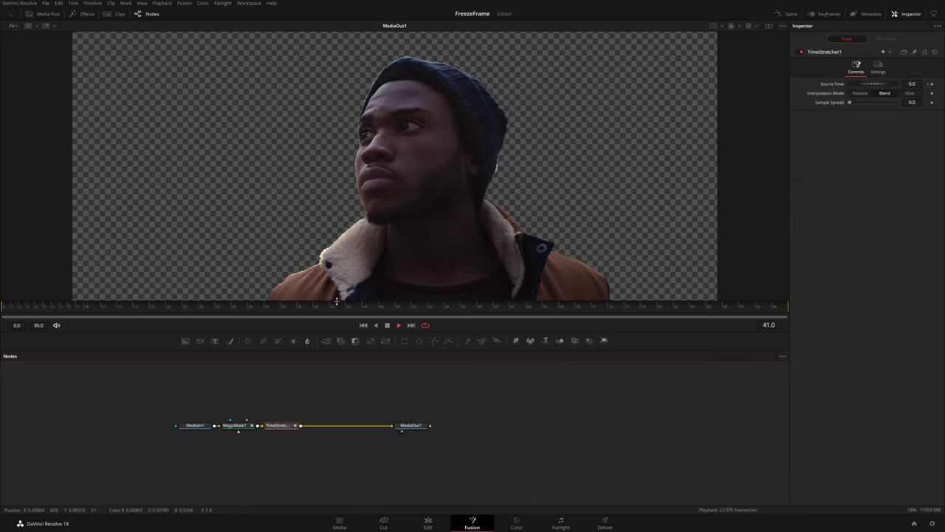
# Select MagicMask1 and TimeStretcher1 together and delete them
pyautogui.moveTo(319, 401); pyautogui.dragTo(229, 452)
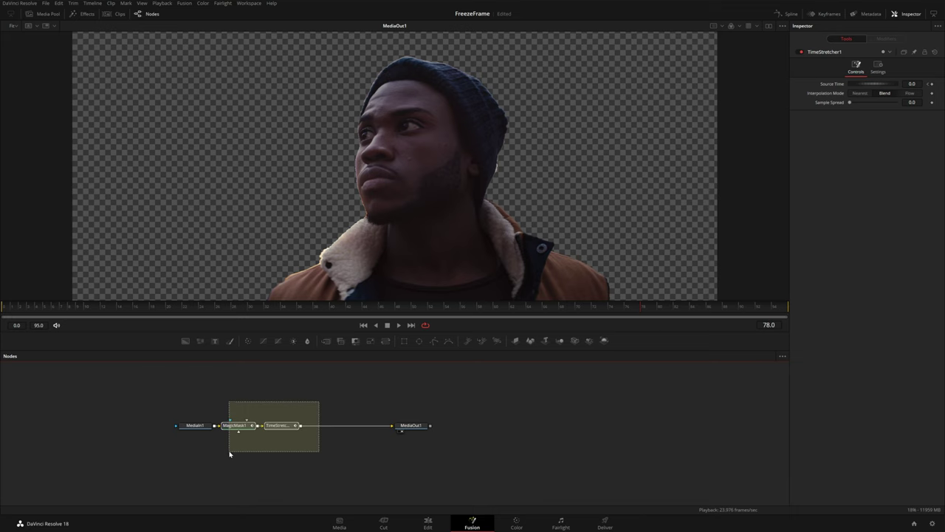
pyautogui.moveTo(229, 454); pyautogui.dragTo(229, 452)
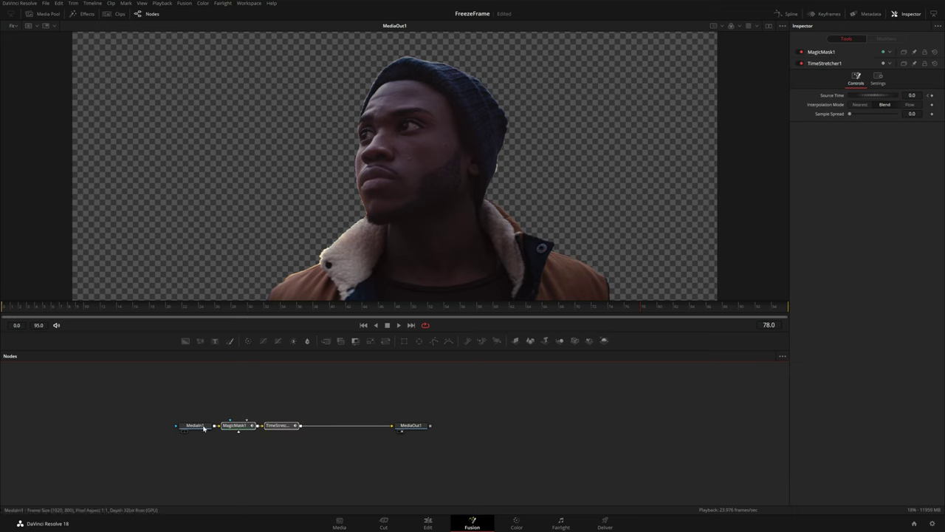
pyautogui.press('Delete')
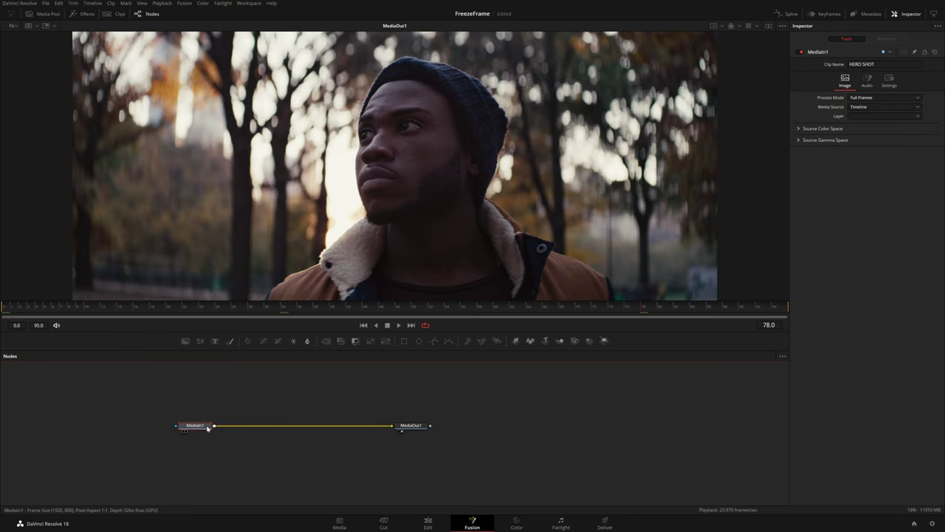
# Add a Polygon1 mask node above MediaIn1 and turn on Invert
pyautogui.click(434, 341)
pyautogui.moveTo(203, 413); pyautogui.dragTo(203, 400)
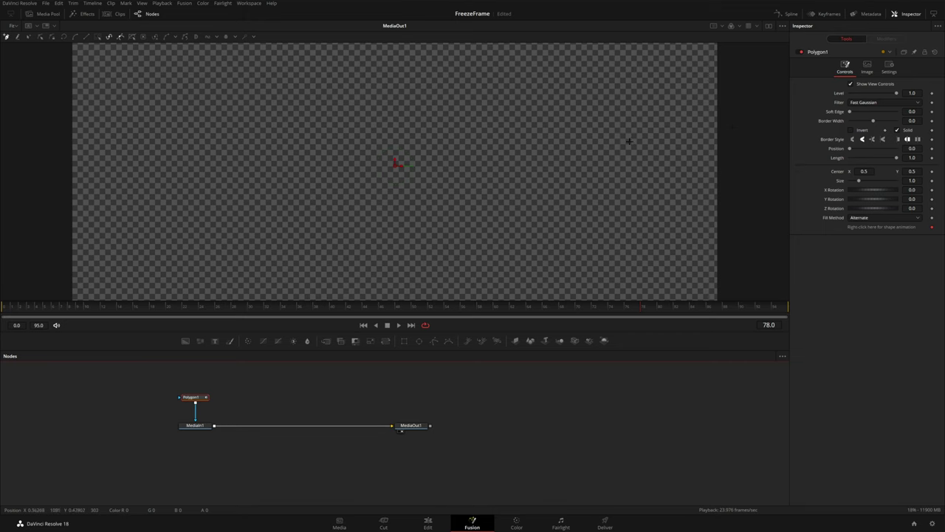
pyautogui.click(851, 130)
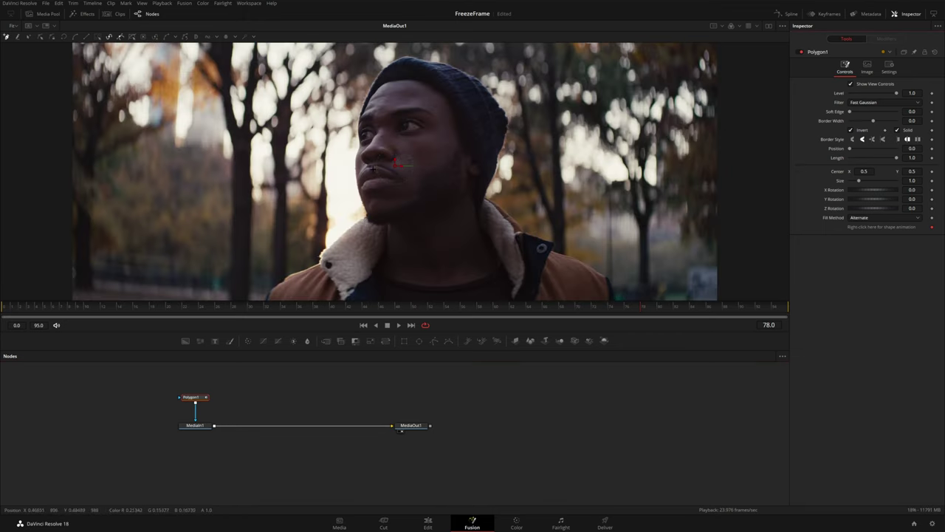
pyautogui.scroll(-3, 310, 222)
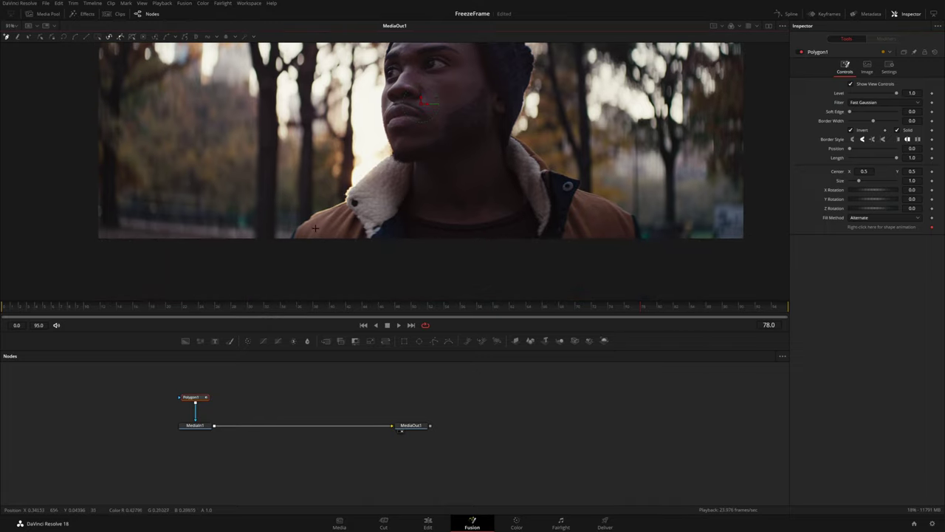
pyautogui.scroll(4, 286, 237)
# Trace outline points up the man's coat shoulder toward the collar
pyautogui.click(307, 244)
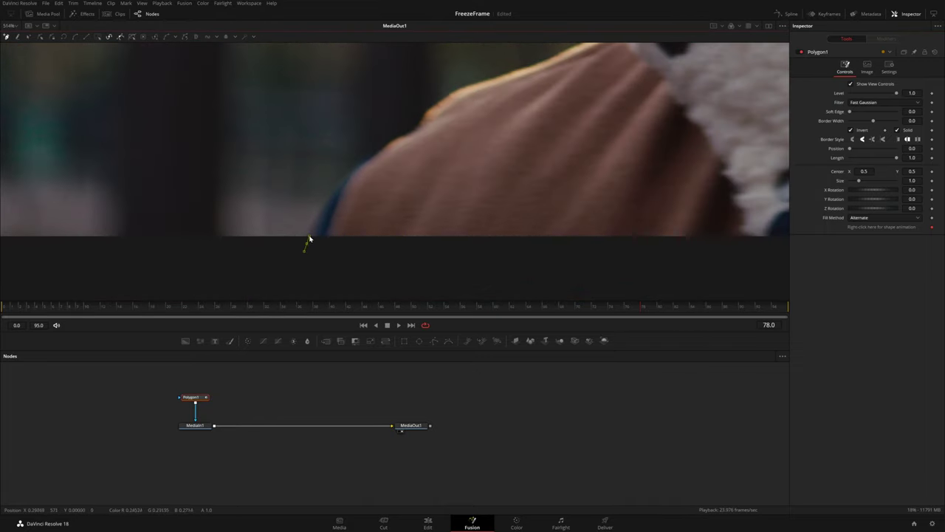
pyautogui.click(336, 187)
pyautogui.click(377, 153)
pyautogui.click(406, 138)
pyautogui.click(426, 114)
pyautogui.scroll(-2, 428, 111)
pyautogui.scroll(2, 446, 131)
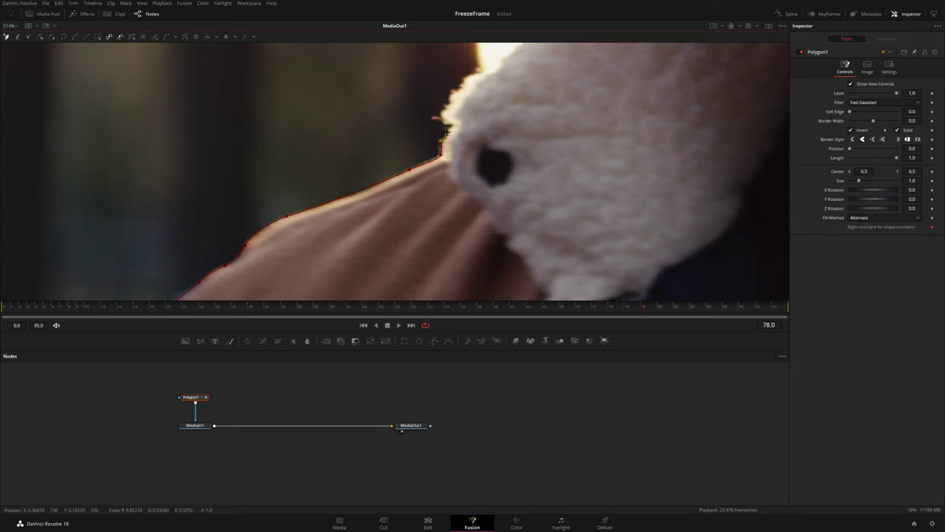
pyautogui.scroll(1, 447, 131)
pyautogui.scroll(1, 440, 133)
pyautogui.scroll(1, 433, 135)
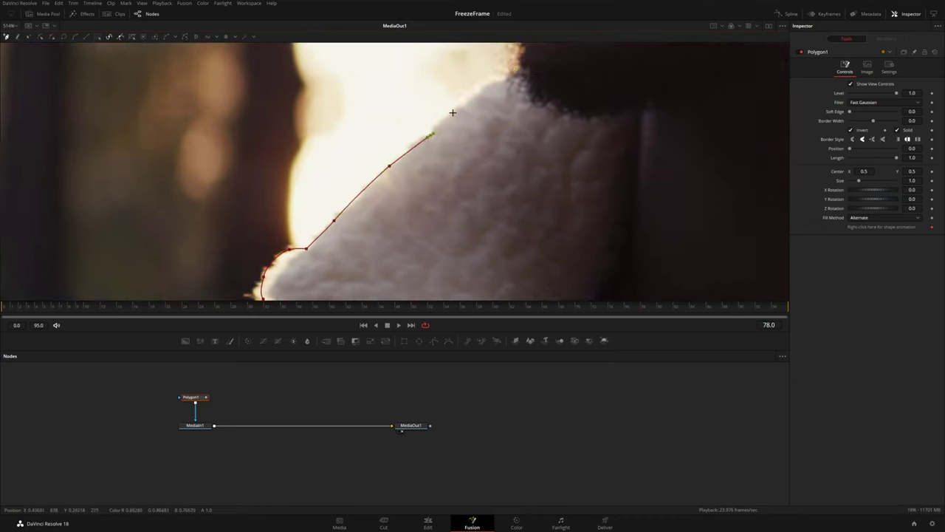
pyautogui.scroll(3, 433, 136)
pyautogui.scroll(1, 414, 147)
pyautogui.scroll(1, 399, 155)
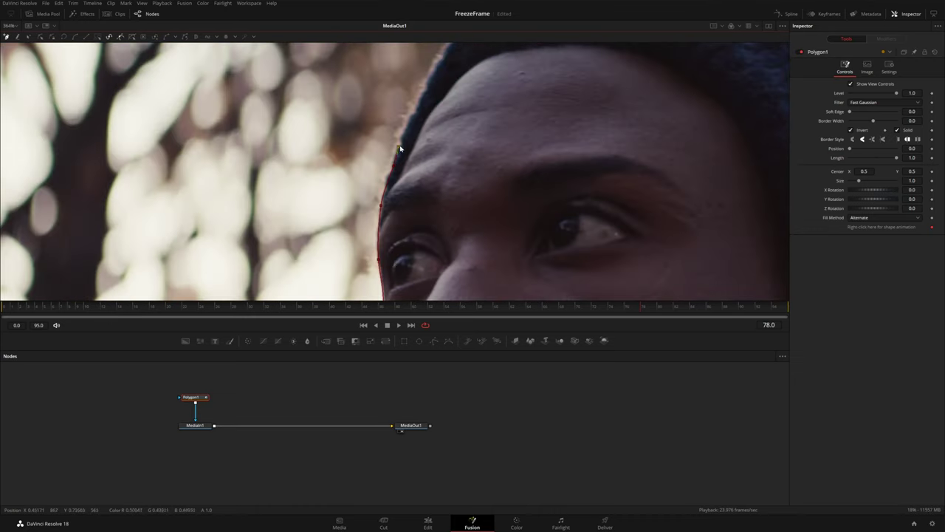
# Continue the outline up, across the top, and down the right edge of the hat
pyautogui.click(411, 127)
pyautogui.scroll(1, 411, 127)
pyautogui.click(391, 140)
pyautogui.click(447, 72)
pyautogui.scroll(1, 449, 69)
pyautogui.click(486, 72)
pyautogui.click(530, 77)
pyautogui.click(637, 96)
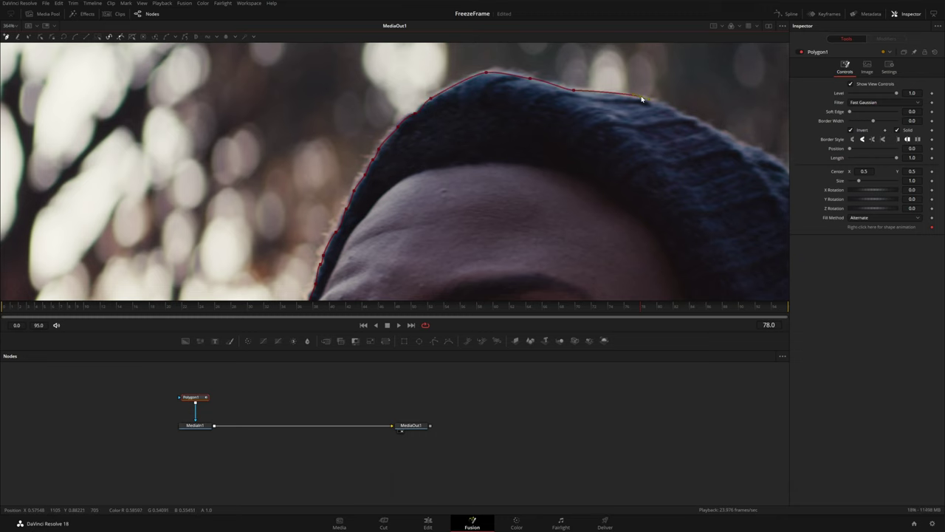
pyautogui.scroll(-2, 561, 133)
pyautogui.click(535, 155)
pyautogui.scroll(-1, 535, 155)
pyautogui.click(509, 136)
pyautogui.click(526, 177)
pyautogui.scroll(-1, 526, 177)
pyautogui.click(516, 236)
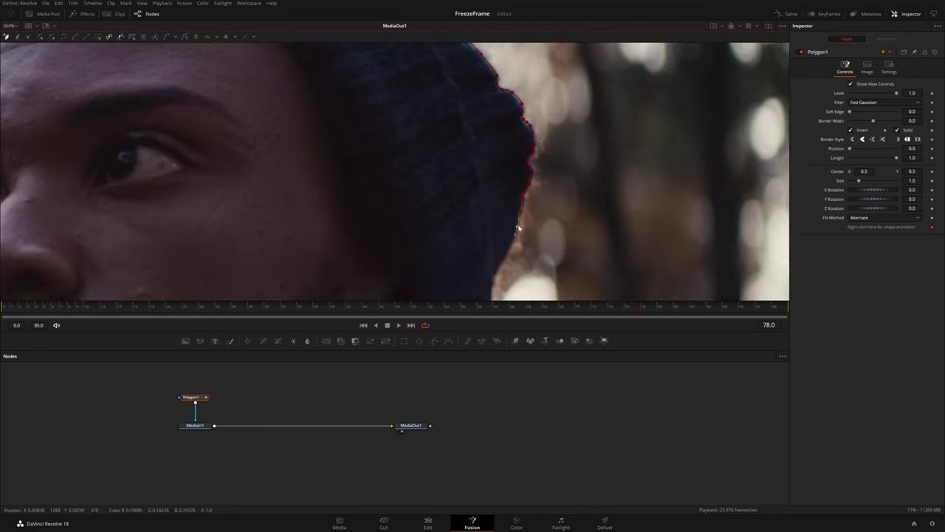
pyautogui.scroll(-2, 516, 236)
pyautogui.scroll(-1, 516, 237)
pyautogui.scroll(-1, 516, 236)
# Add points along the coat collar and left shoulder, then close the polygon
pyautogui.click(482, 214)
pyautogui.click(561, 240)
pyautogui.scroll(-1, 562, 222)
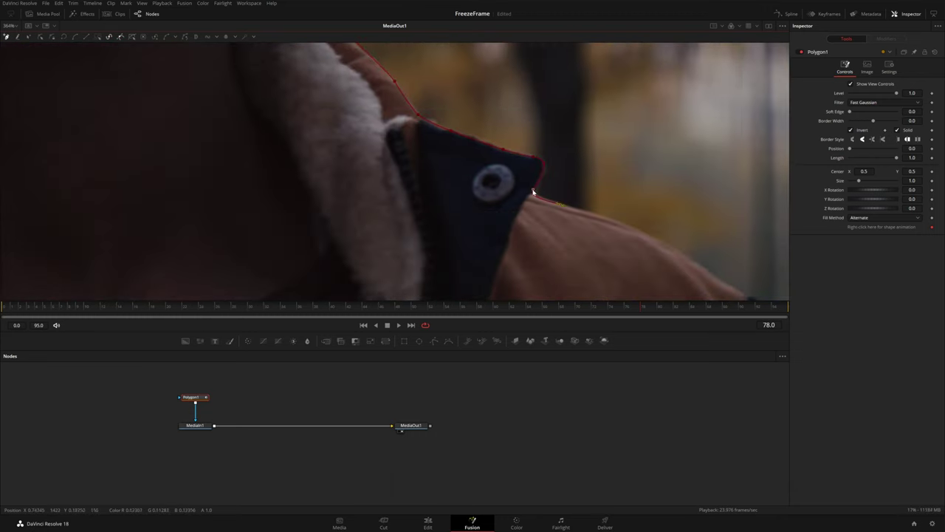
pyautogui.click(561, 207)
pyautogui.scroll(-2, 561, 207)
pyautogui.scroll(-1, 574, 247)
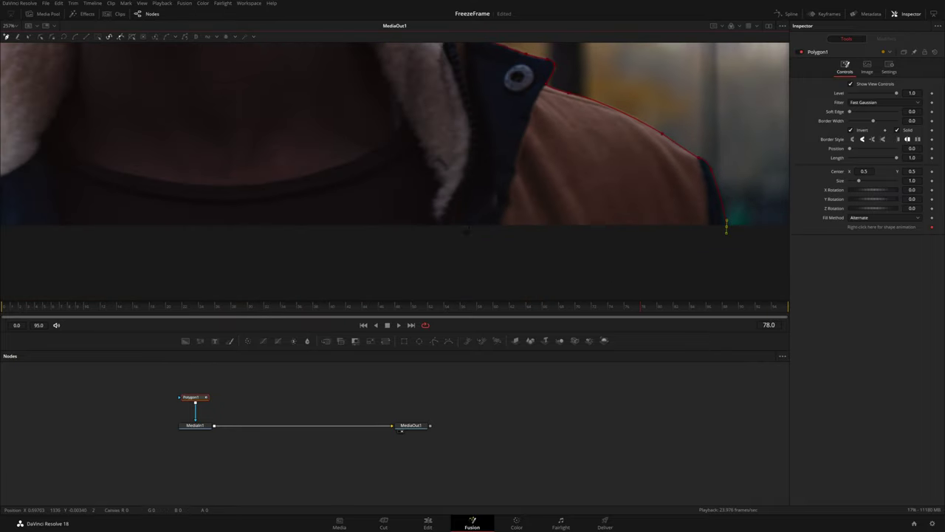
pyautogui.hscroll(-5, 395, 129)
pyautogui.click(251, 220)
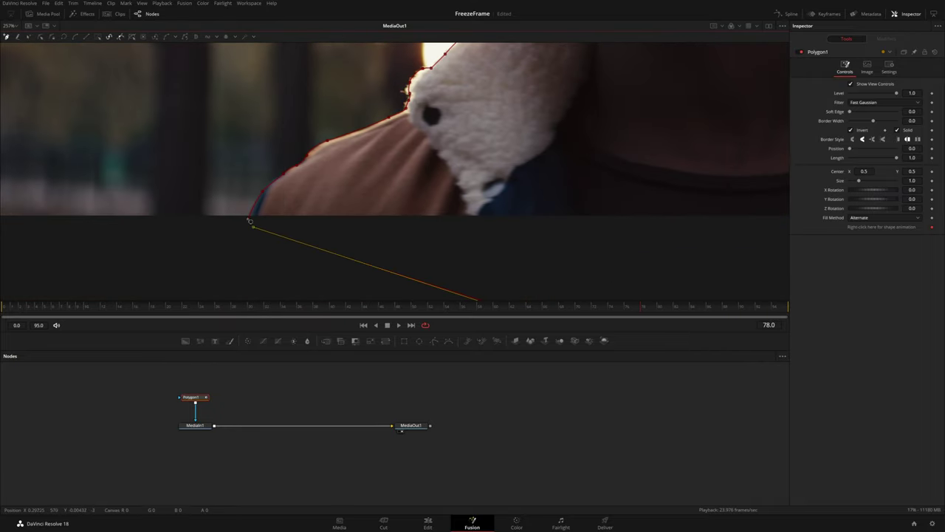
pyautogui.click(250, 221)
pyautogui.scroll(-3, 465, 177)
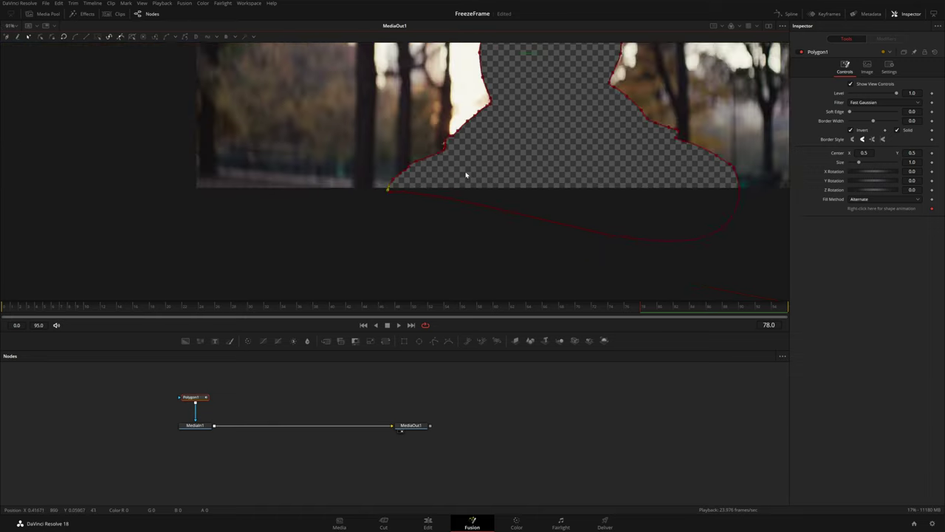
pyautogui.scroll(3, 520, 143)
pyautogui.hscroll(3, 503, 145)
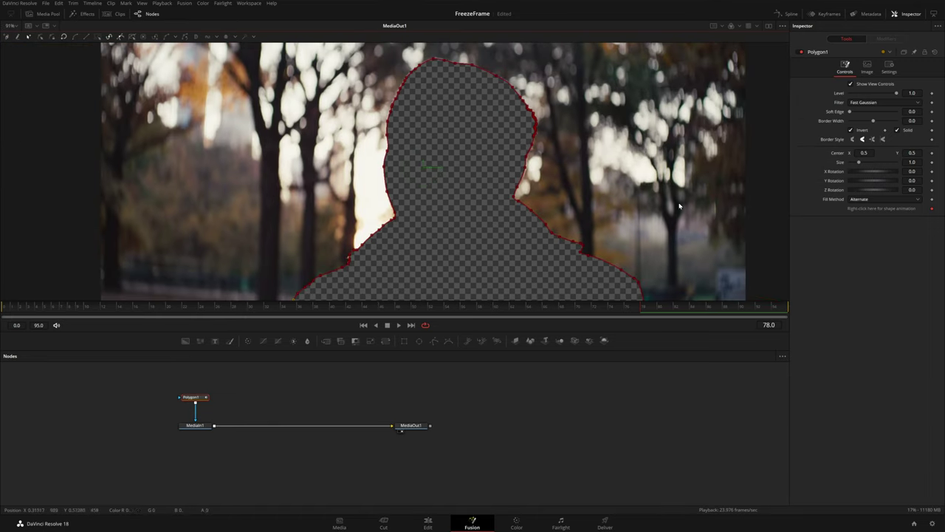
# Toggle Polygon1's Invert back and forth, leaving the silhouette cut out
pyautogui.click(854, 130)
pyautogui.click(853, 130)
pyautogui.click(854, 131)
pyautogui.click(854, 131)
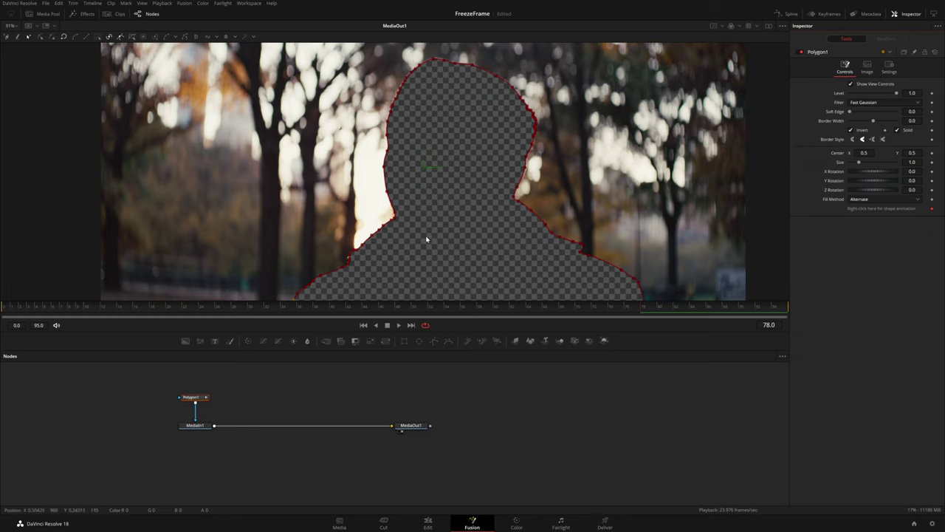
# Unhook Polygon1 from MediaIn1 and insert a Matte Control between MediaIn1 and MediaOut1
pyautogui.moveTo(215, 429); pyautogui.dragTo(252, 396)
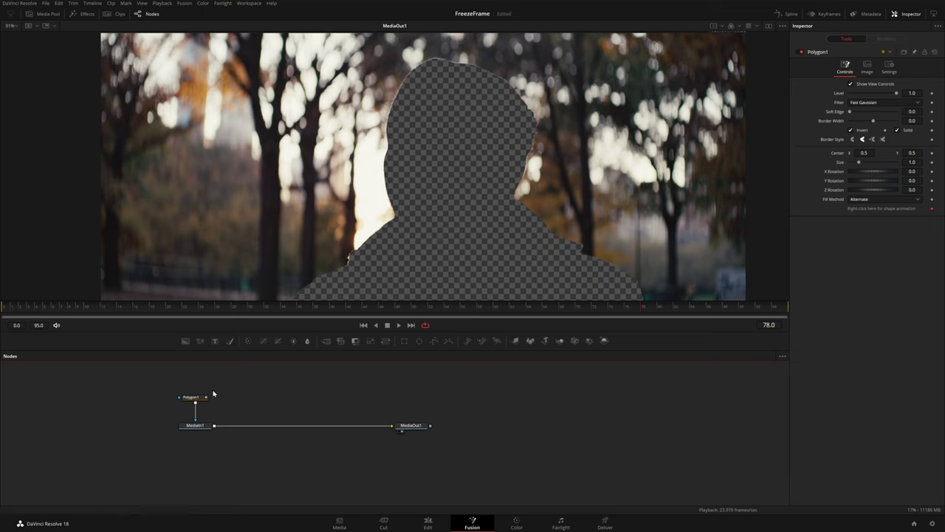
pyautogui.moveTo(197, 401); pyautogui.dragTo(263, 387)
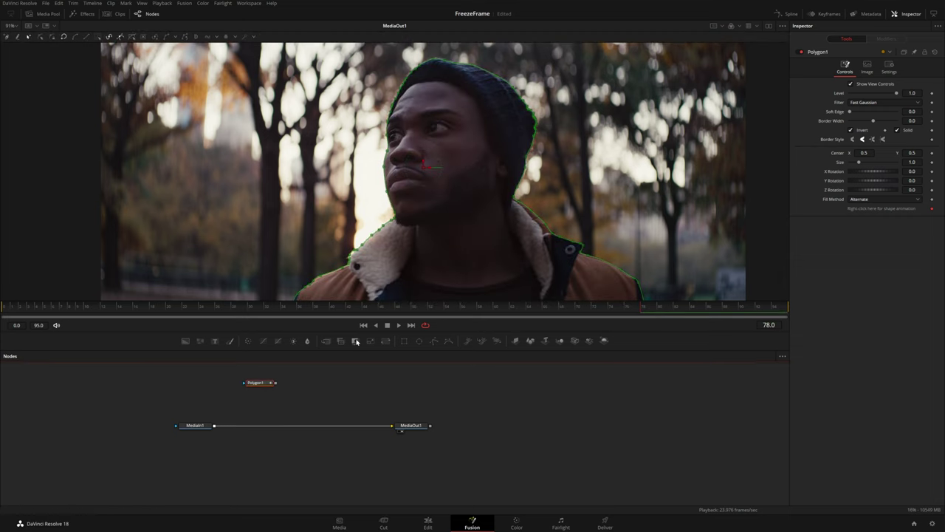
pyautogui.moveTo(356, 342); pyautogui.dragTo(255, 427)
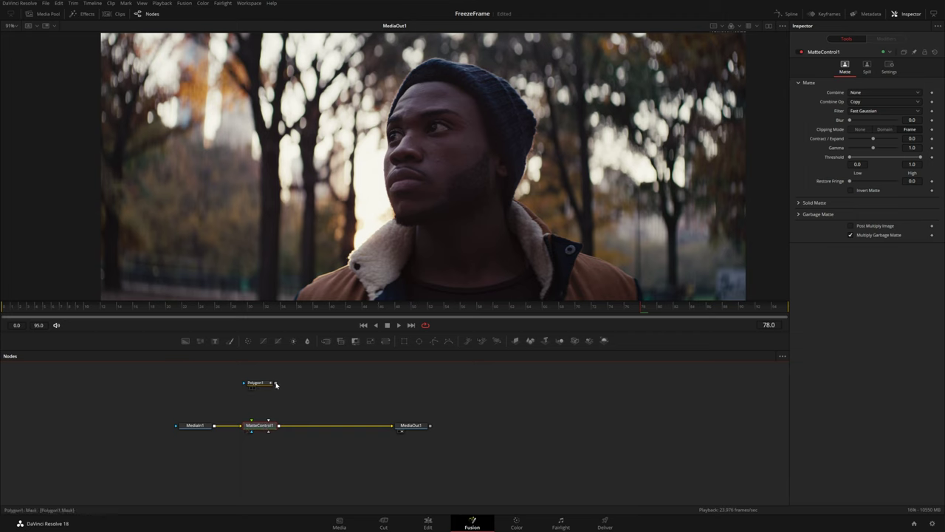
# Feed Polygon1 into MatteControl1's garbage matte, spread the nodes, and merge the cutout over MediaIn1
pyautogui.moveTo(276, 384); pyautogui.dragTo(260, 428)
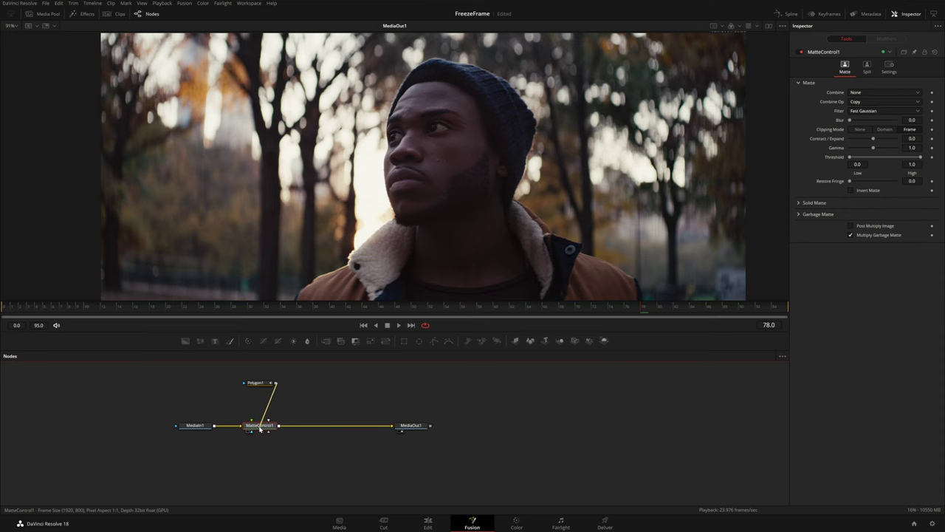
pyautogui.click(290, 449)
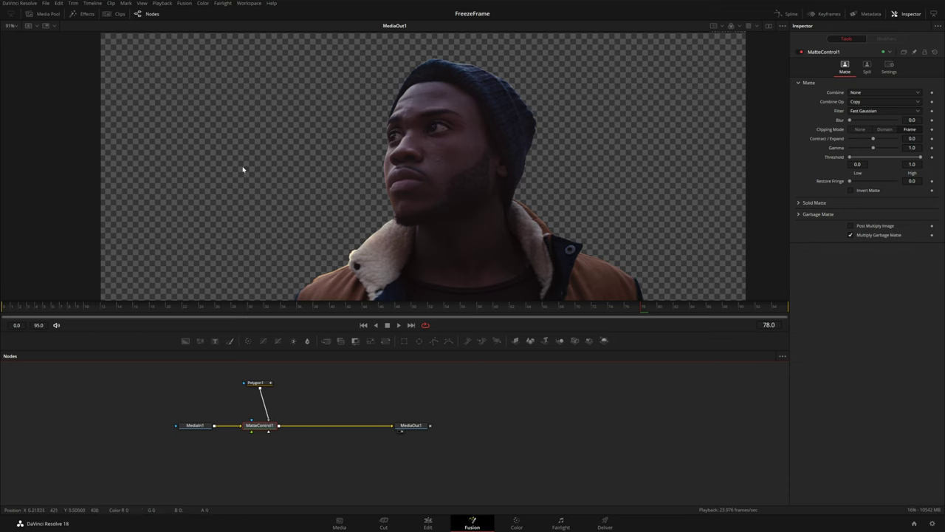
pyautogui.moveTo(280, 444); pyautogui.dragTo(280, 399)
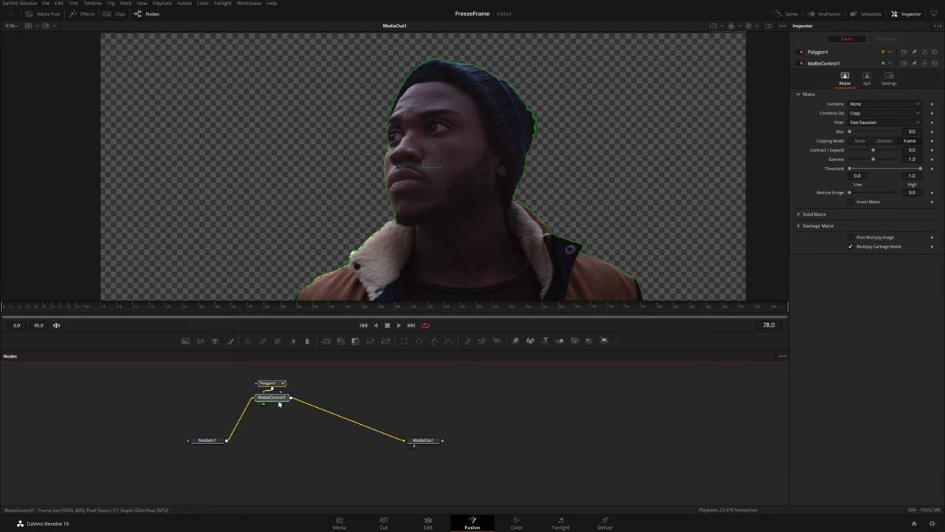
pyautogui.moveTo(423, 440); pyautogui.dragTo(596, 440)
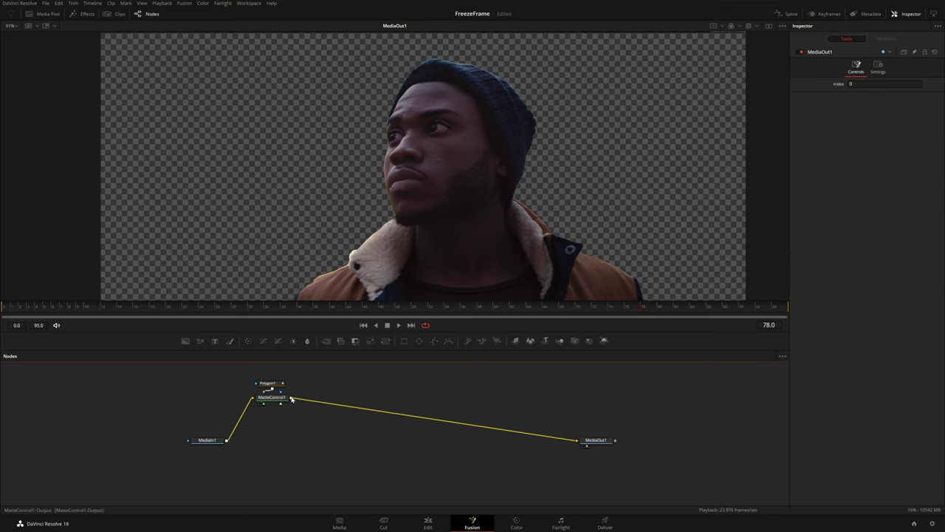
pyautogui.moveTo(291, 399); pyautogui.dragTo(229, 442)
# Route Merge1 to MediaOut1 and insert Transform1 with its center shifted to 0.521/0.496
pyautogui.moveTo(292, 443); pyautogui.dragTo(585, 439)
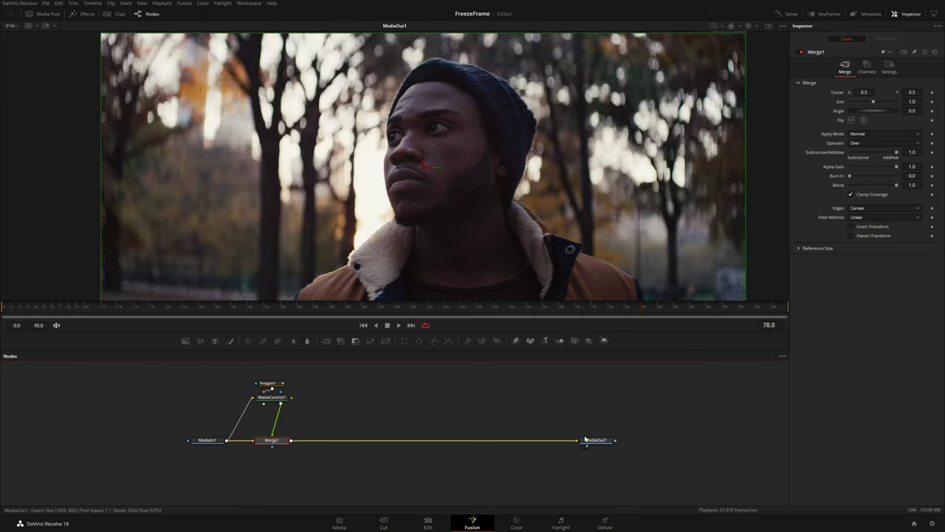
pyautogui.moveTo(284, 441); pyautogui.dragTo(501, 440)
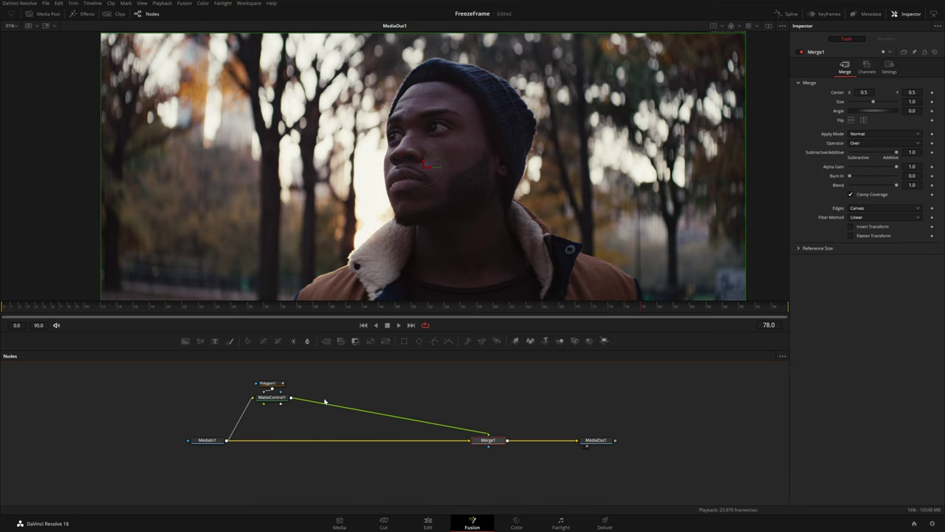
pyautogui.moveTo(384, 341); pyautogui.dragTo(498, 397)
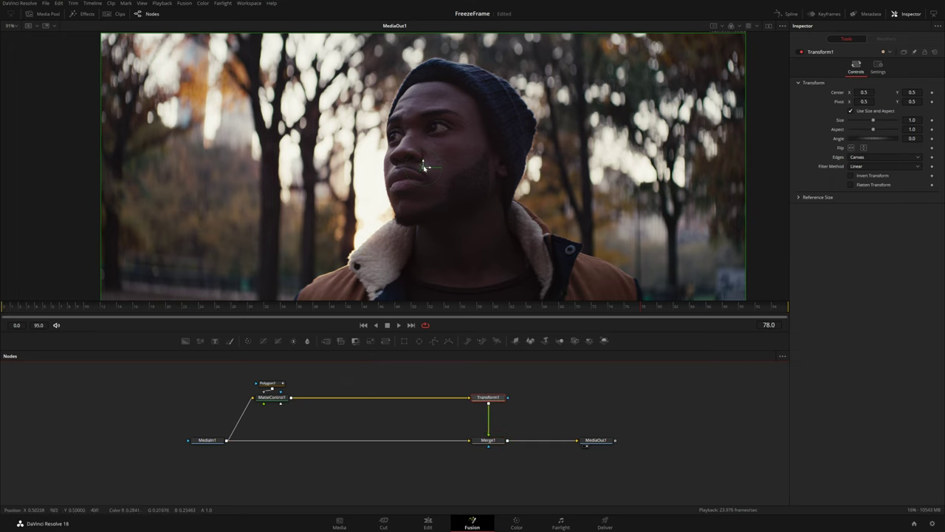
pyautogui.moveTo(428, 169); pyautogui.dragTo(411, 169)
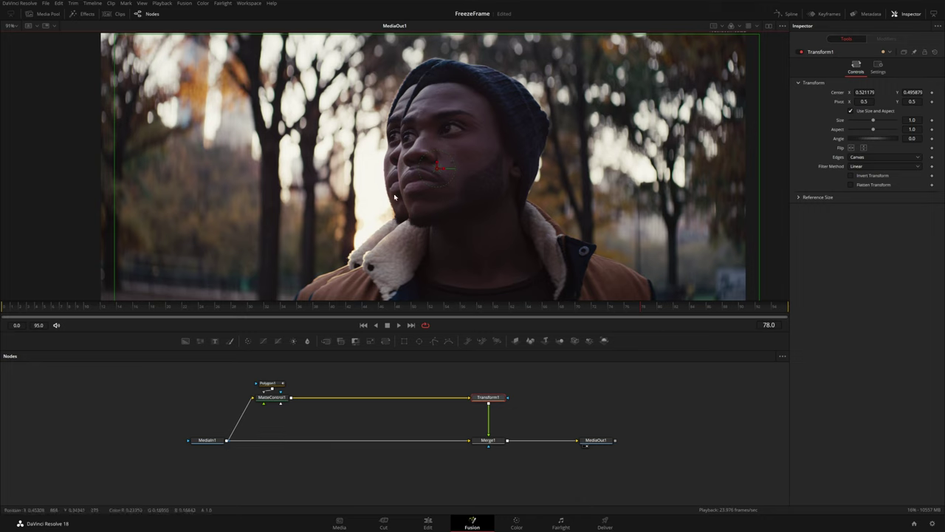
# Add a CleanPlate1 node from the tool search
pyautogui.click(284, 428)
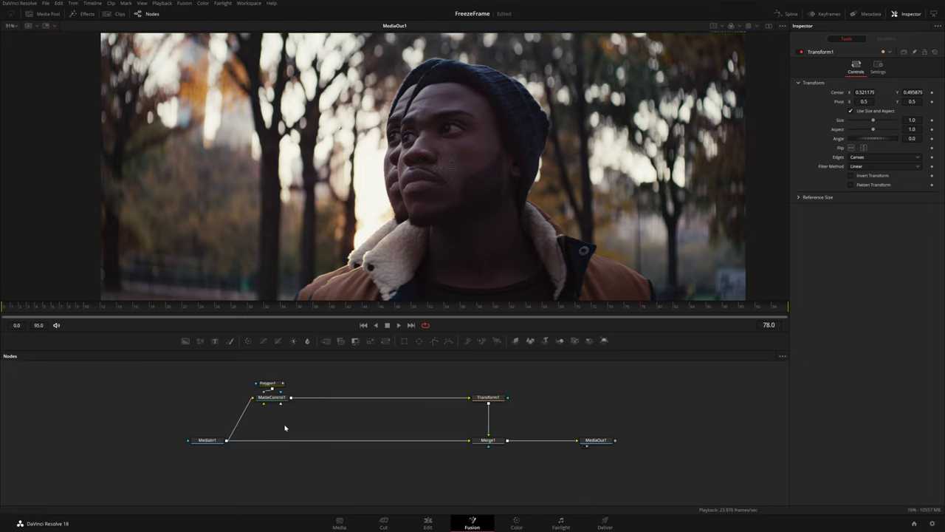
pyautogui.hotkey('shift', 'space')
pyautogui.write('clean')
pyautogui.press('Down')
pyautogui.press('Return')
# Splice CleanPlate1 between MediaIn1 and Merge1, using MatteControl1 as its garbage matte, and grow its edges
pyautogui.moveTo(282, 427); pyautogui.dragTo(261, 442)
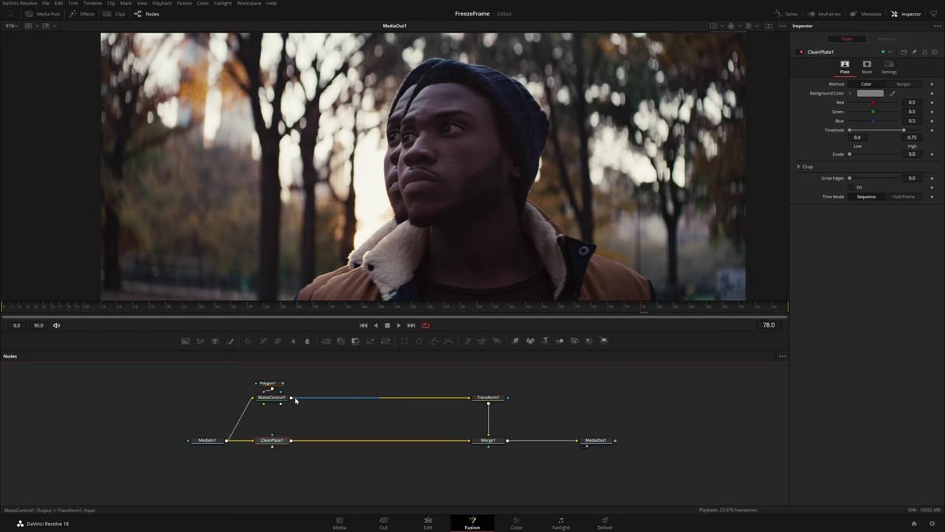
pyautogui.moveTo(291, 399); pyautogui.dragTo(302, 446)
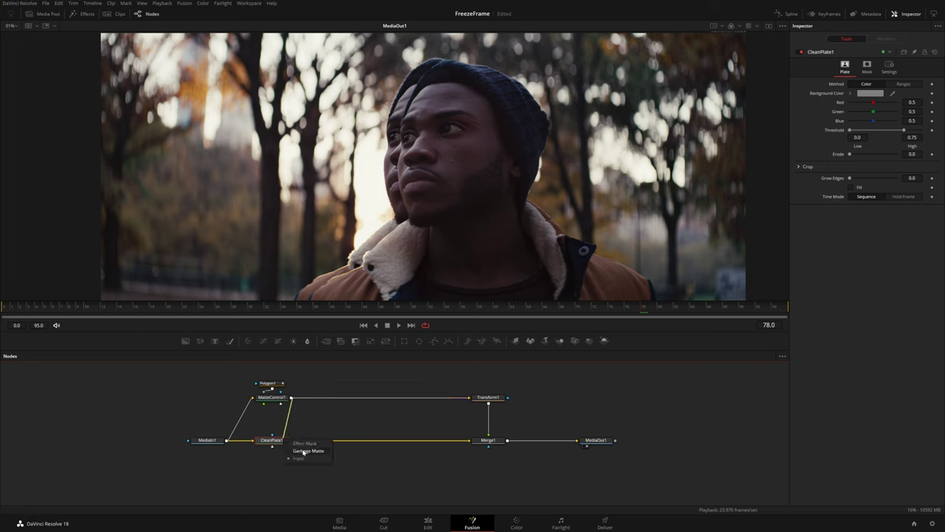
pyautogui.click(308, 451)
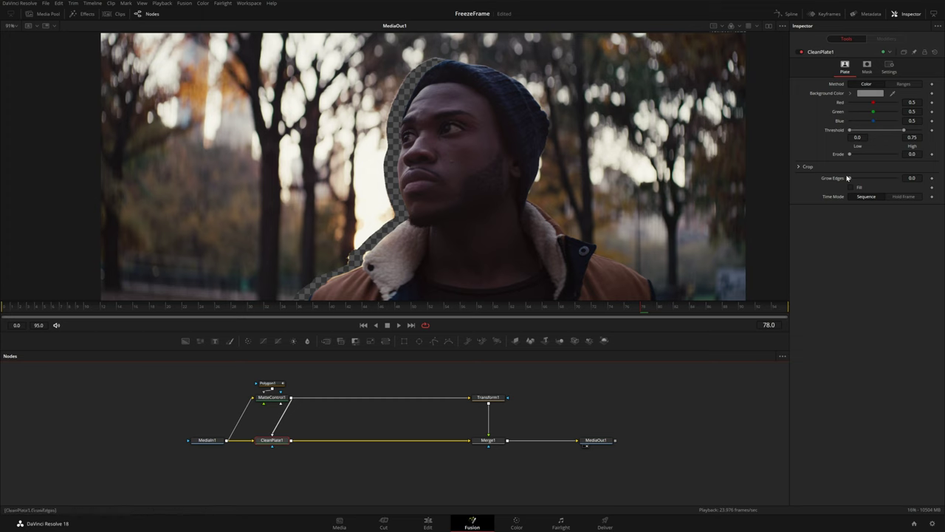
pyautogui.moveTo(850, 180); pyautogui.dragTo(855, 180)
# Shift the subject right in Transform1, then enable CleanPlate1 Fill with Grow Edges 0.0551
pyautogui.click(488, 397)
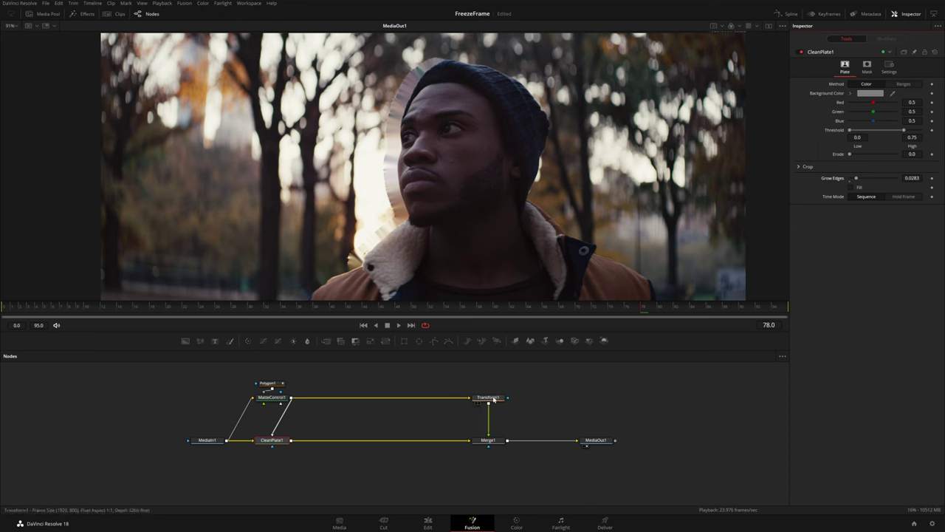
pyautogui.moveTo(438, 169); pyautogui.dragTo(528, 164)
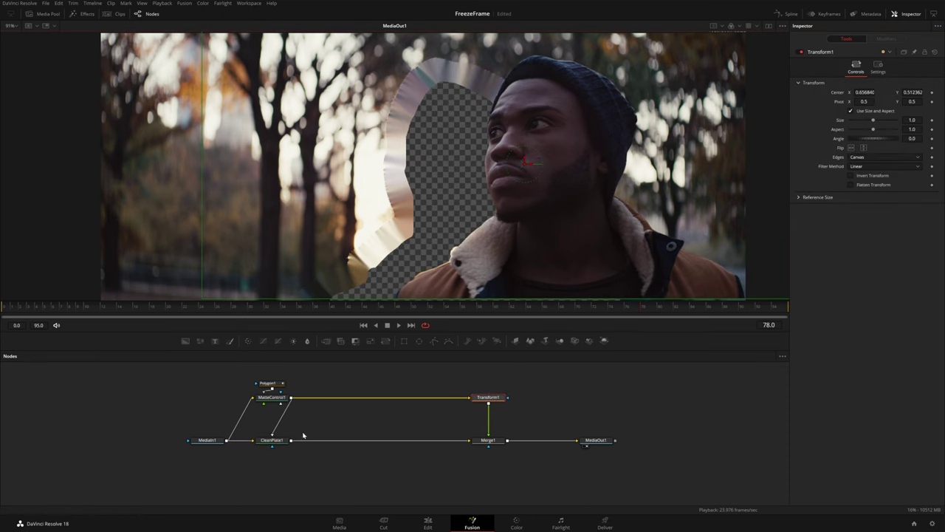
pyautogui.click(271, 440)
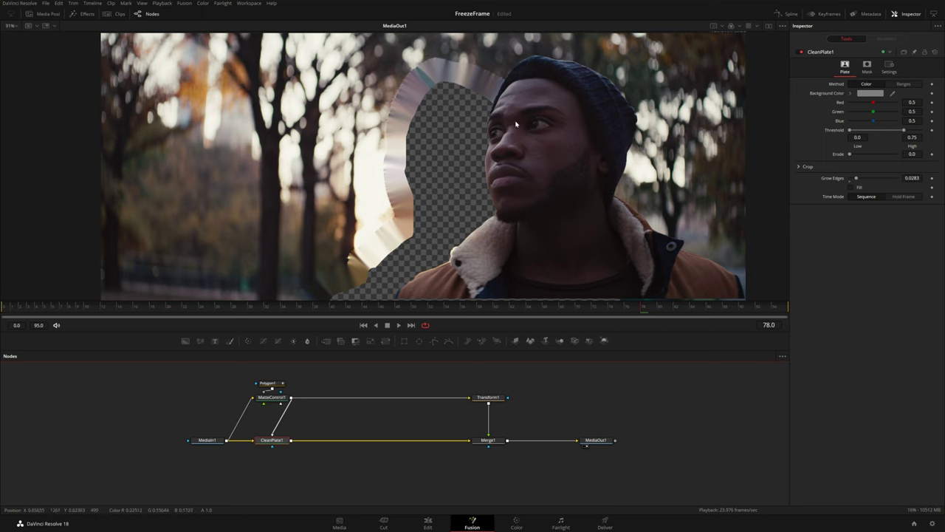
pyautogui.click(851, 188)
pyautogui.moveTo(856, 178); pyautogui.dragTo(863, 180)
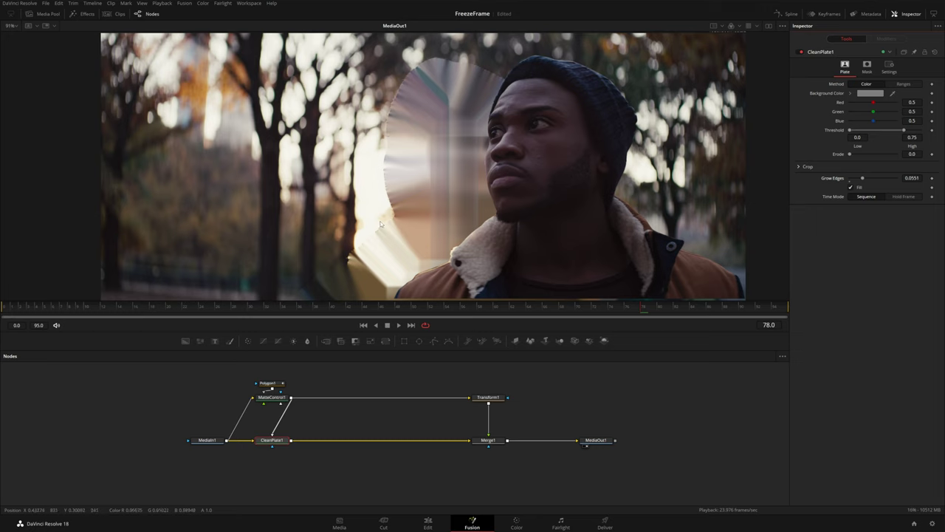
# Soften the Polygon1 mask to Soft Edge 0.0011 with Border Width -0.001
pyautogui.click(267, 383)
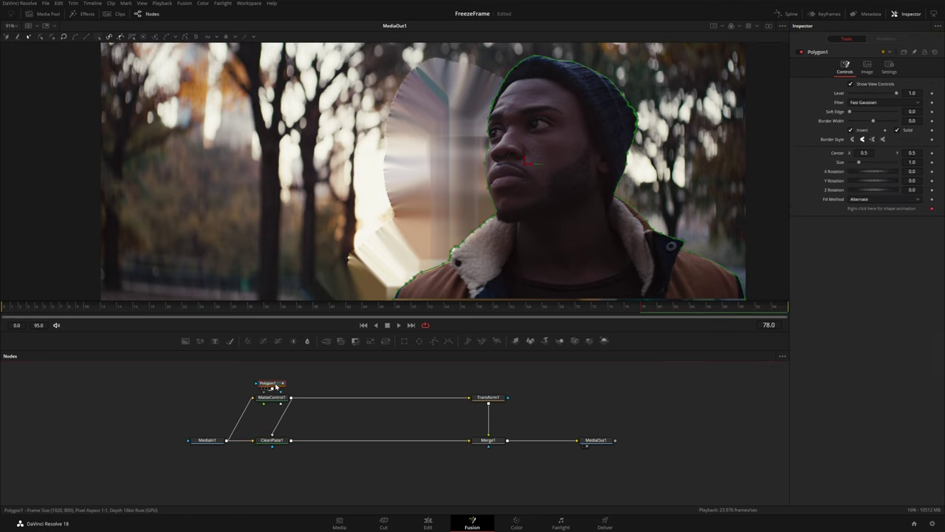
pyautogui.moveTo(850, 111); pyautogui.dragTo(849, 120)
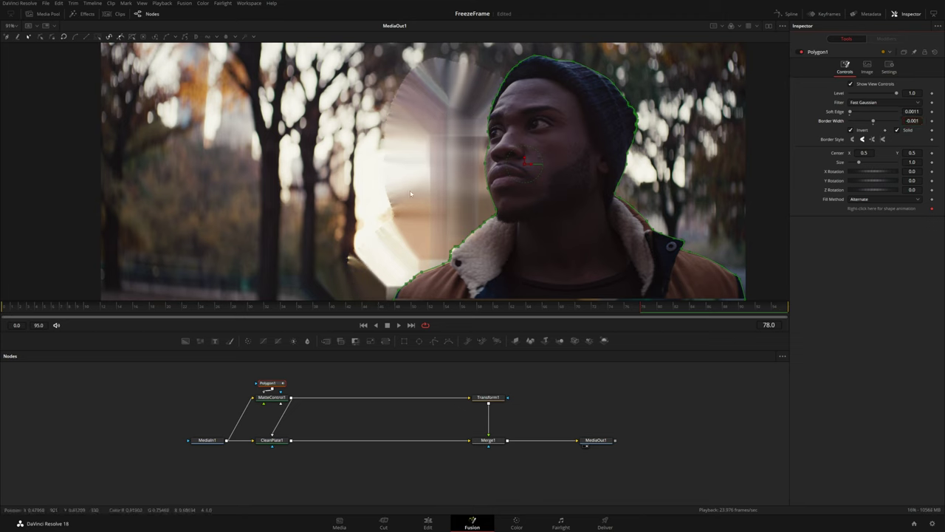
pyautogui.click(287, 441)
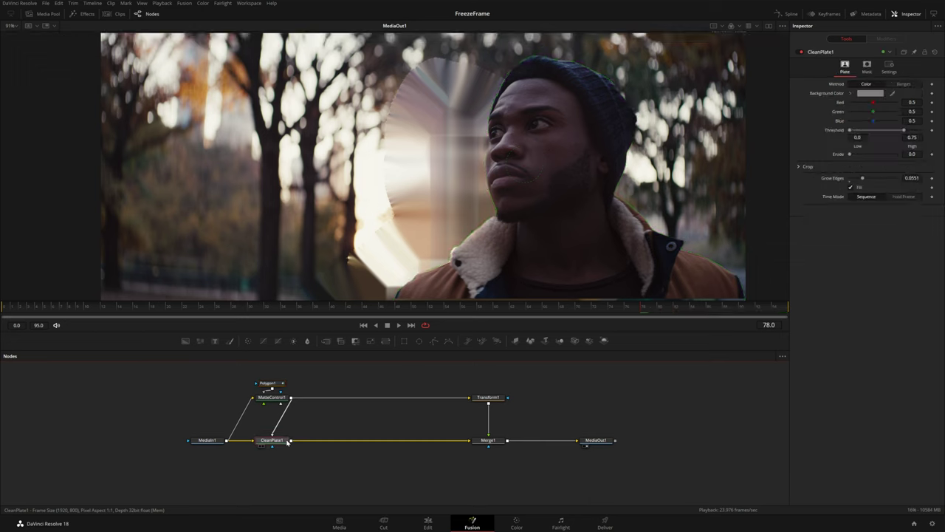
# Add a Blur node after CleanPlate1, try a size of 11.8, then delete it
pyautogui.hotkey('shift', 'space')
pyautogui.write('blur')
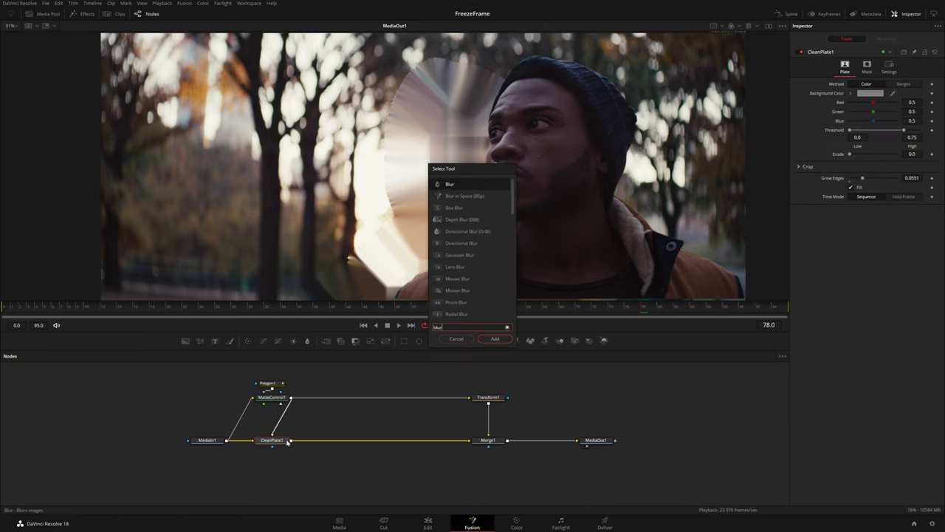
pyautogui.press('Return')
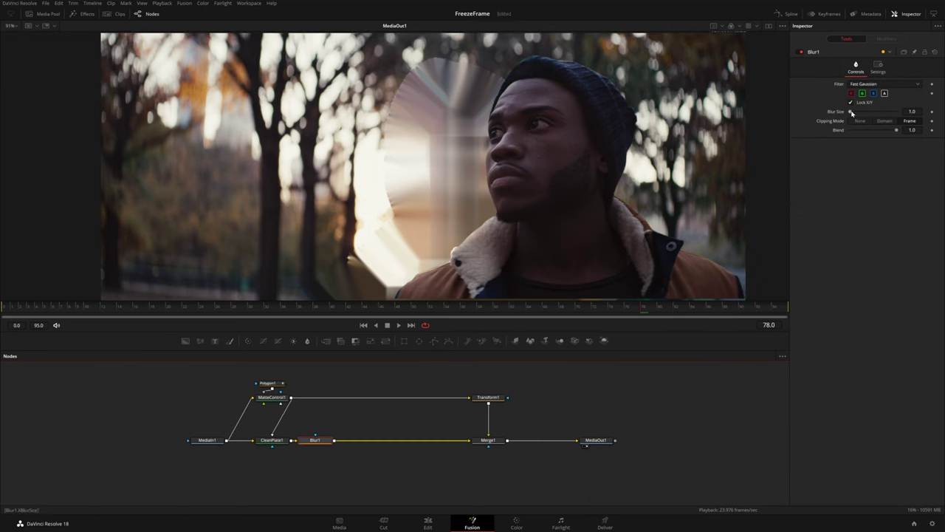
pyautogui.moveTo(851, 112); pyautogui.dragTo(856, 112)
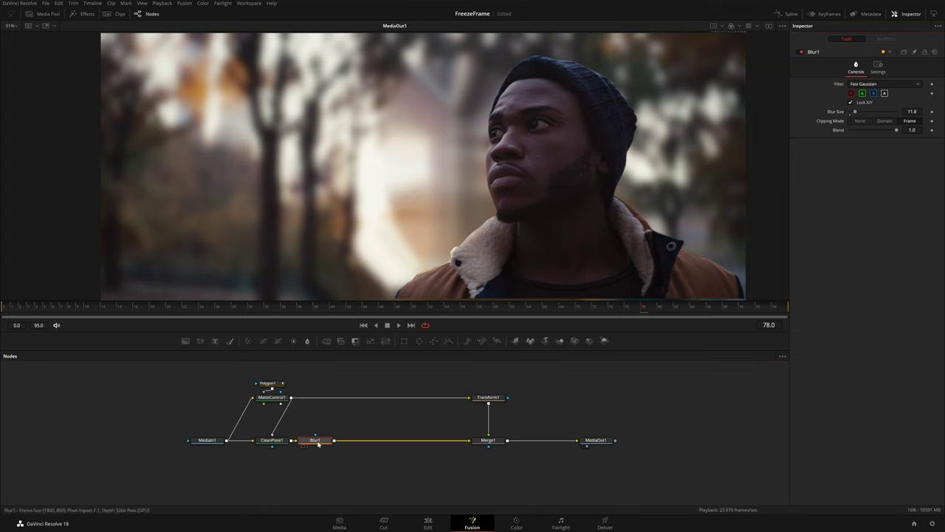
pyautogui.press('Delete')
pyautogui.click(275, 442)
# Add a Lens Blur after CleanPlate1 with Blur Size 3.31 and Anamorphism 0.808
pyautogui.hotkey('shift', 'space')
pyautogui.write('blur')
pyautogui.press('BackSpace')
pyautogui.press('BackSpace')
pyautogui.press('BackSpace')
pyautogui.press('BackSpace')
pyautogui.write('lens')
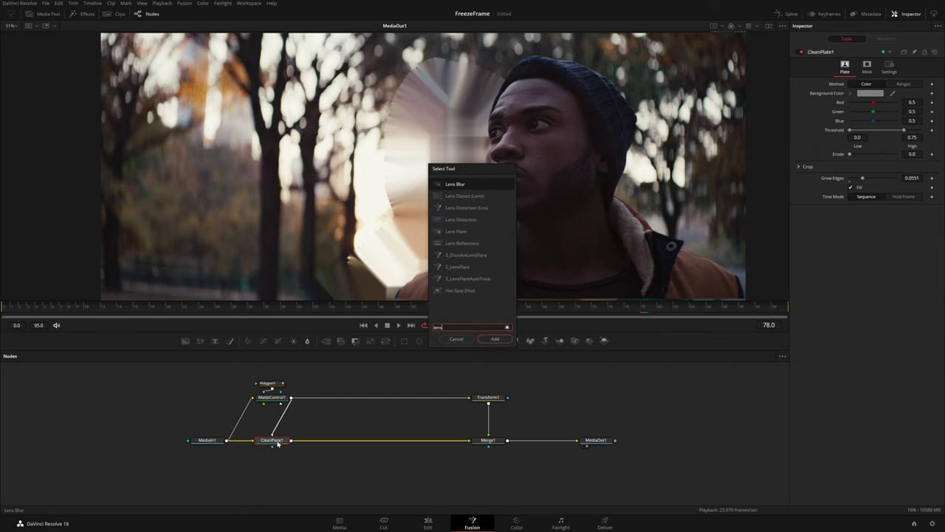
pyautogui.press('Return')
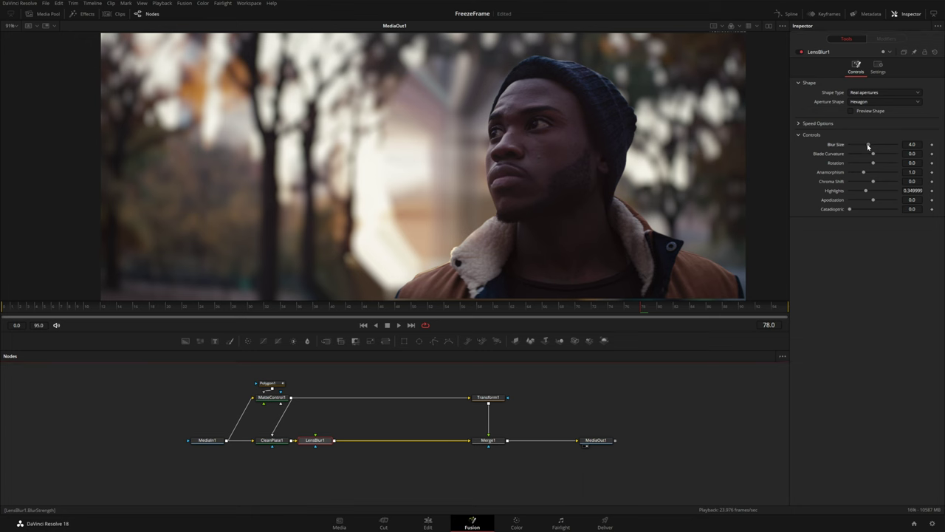
pyautogui.moveTo(869, 146); pyautogui.dragTo(849, 146)
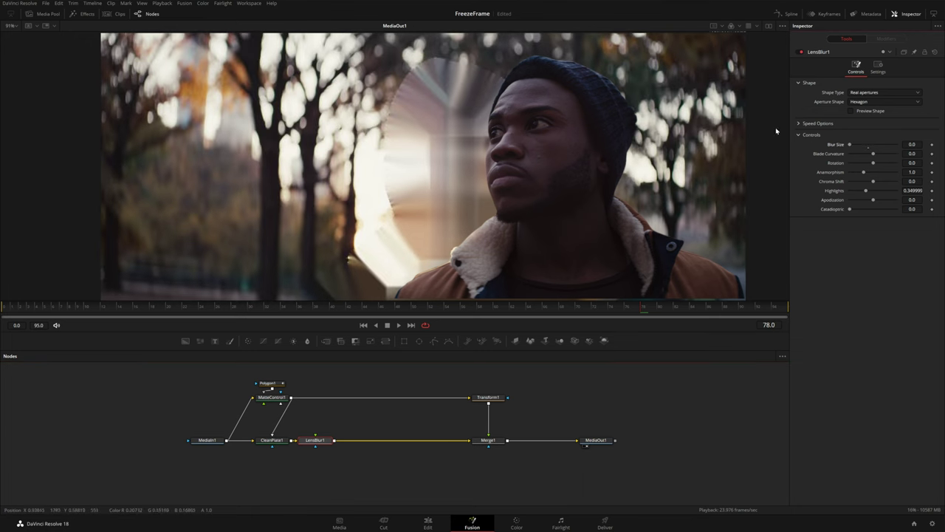
pyautogui.moveTo(849, 144); pyautogui.dragTo(860, 173)
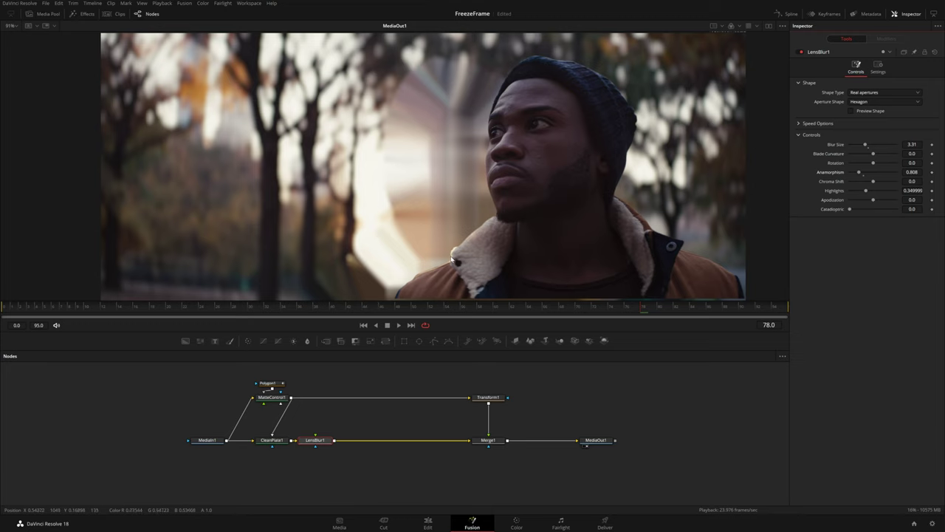
pyautogui.scroll(5, 453, 260)
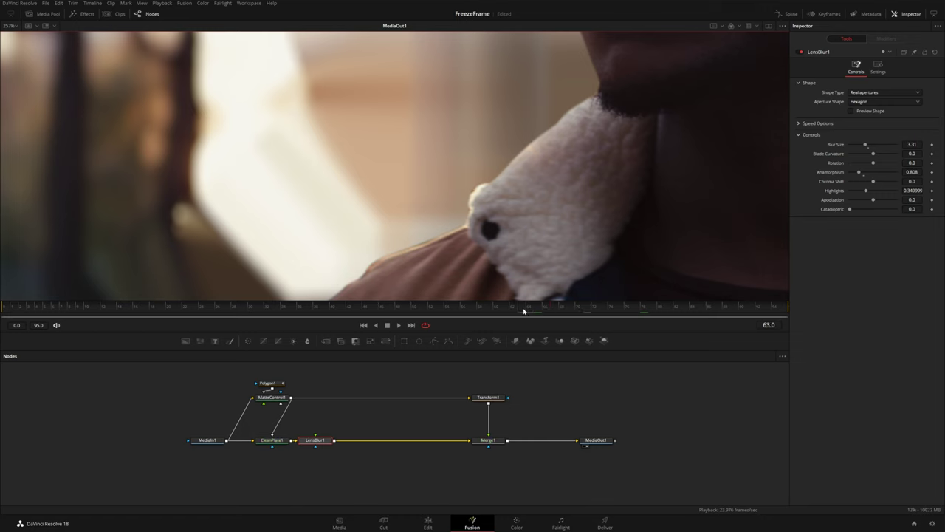
# Nudge a Polygon1 point onto the collar, remove Polygon1Polyline animation, and set Soft Edge 0.0015
pyautogui.click(269, 384)
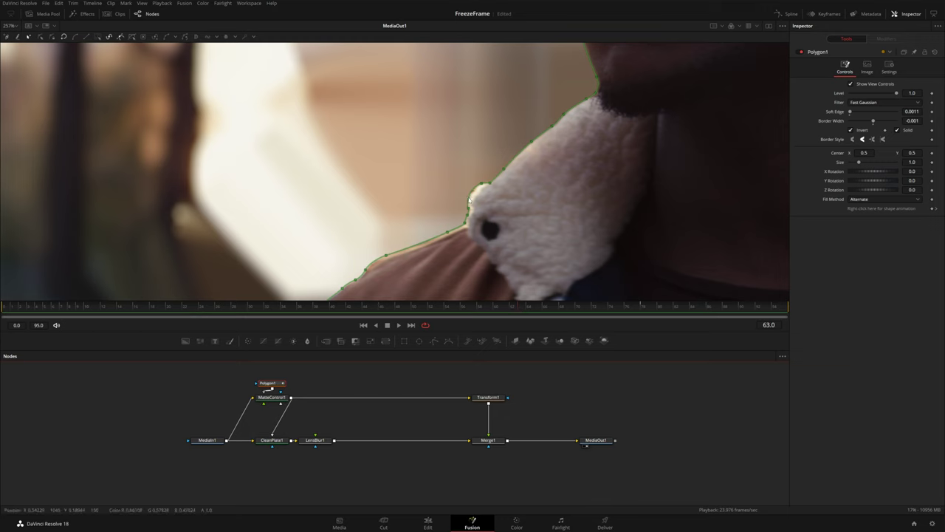
pyautogui.moveTo(470, 200); pyautogui.dragTo(475, 194)
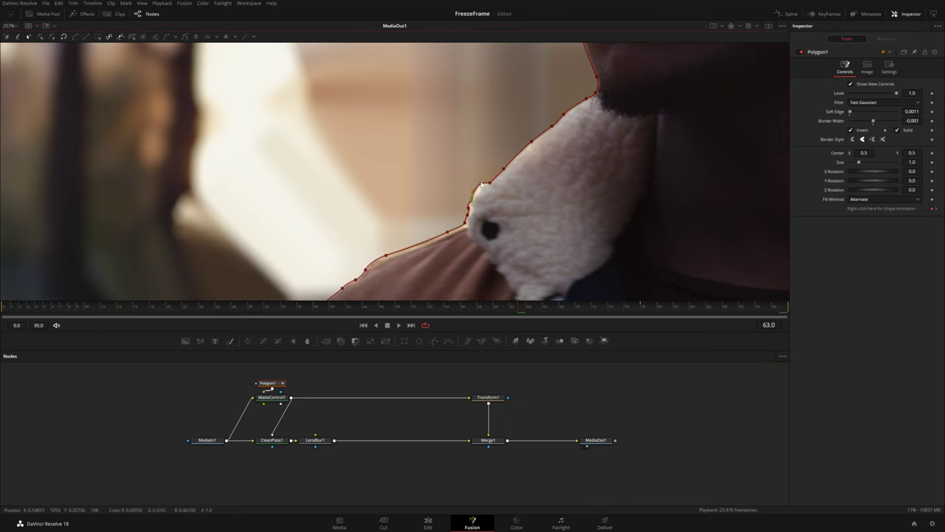
pyautogui.moveTo(639, 310); pyautogui.dragTo(523, 311)
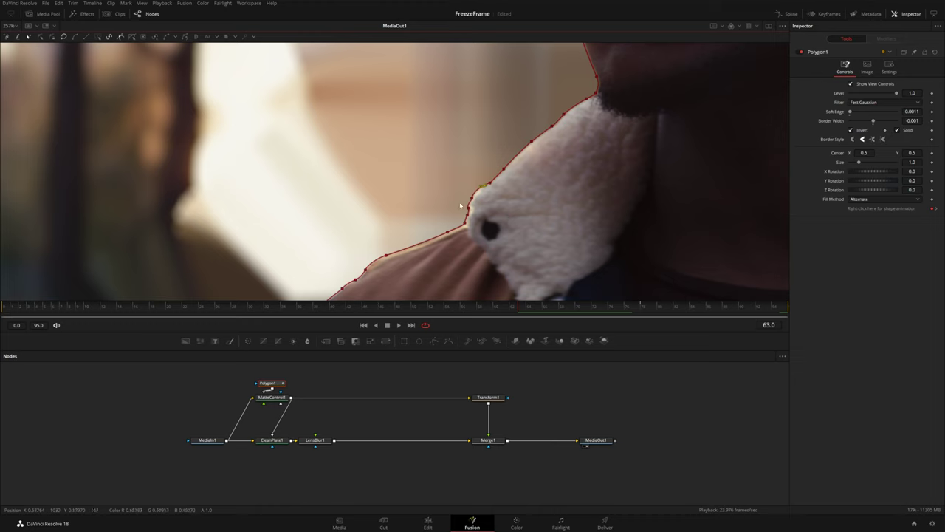
pyautogui.rightClick(879, 212)
pyautogui.click(912, 298)
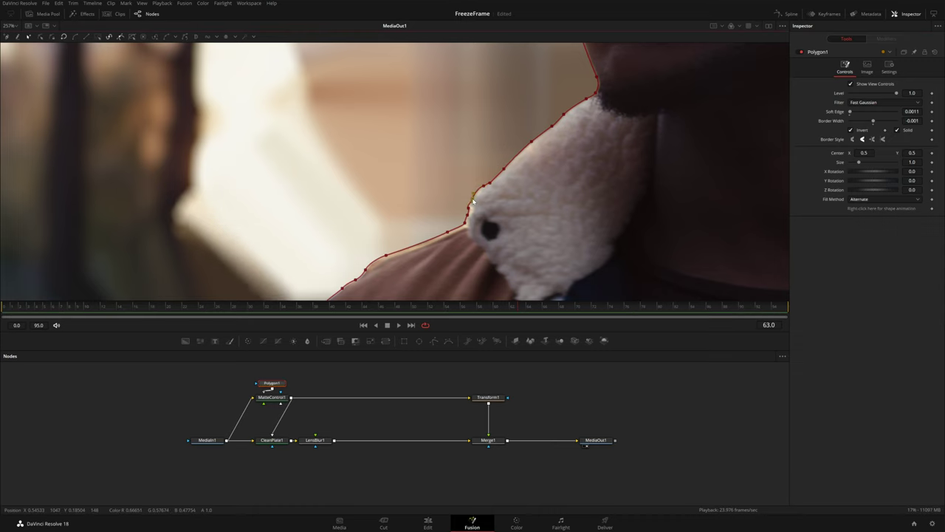
pyautogui.scroll(5, 467, 209)
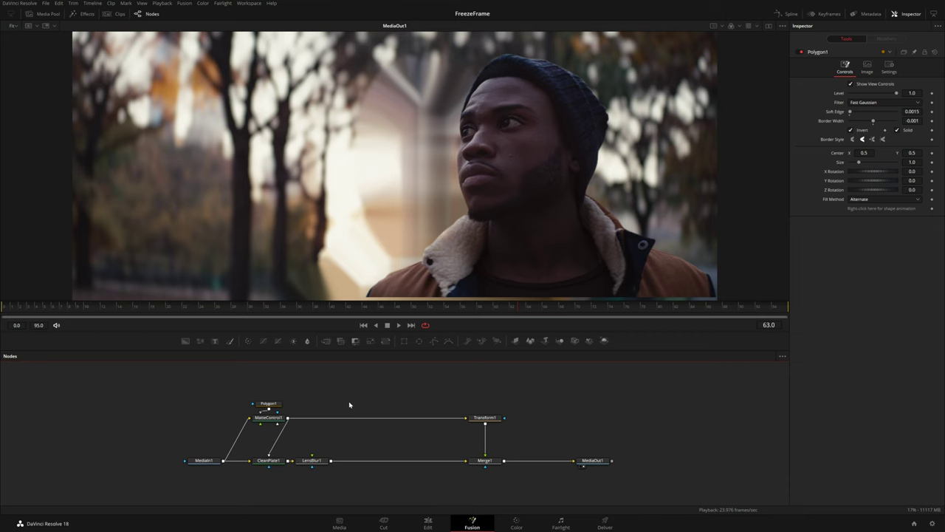
# Reset Transform1 to centre and keyframe LensBlur1 Blur Size at 0.0 on frame 0
pyautogui.click(499, 421)
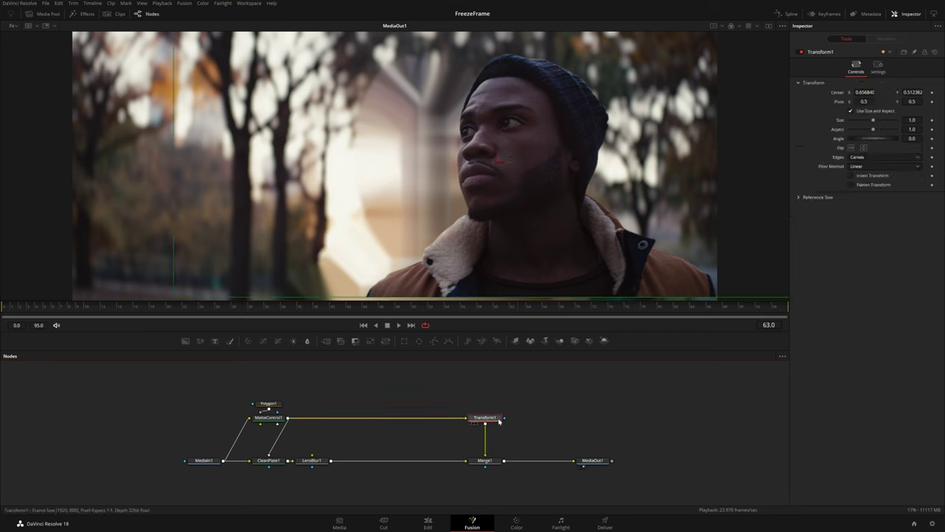
pyautogui.click(935, 52)
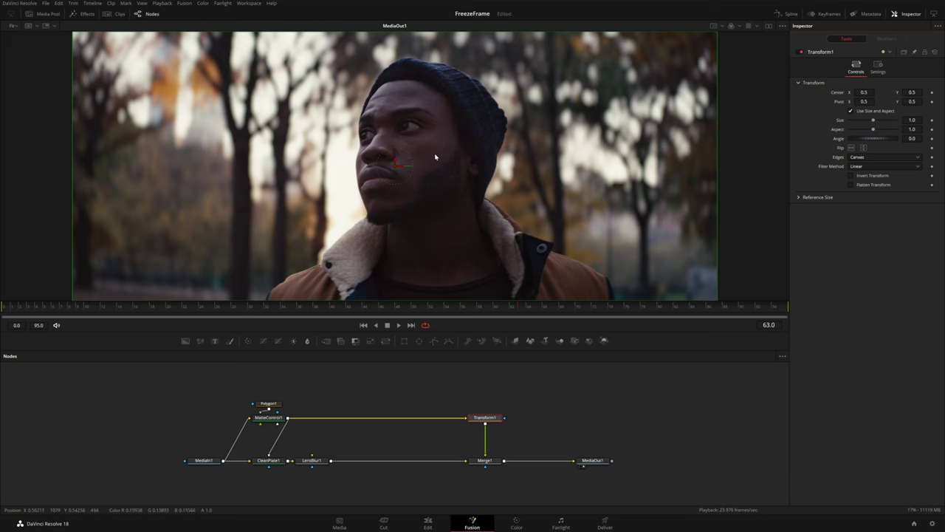
pyautogui.click(319, 461)
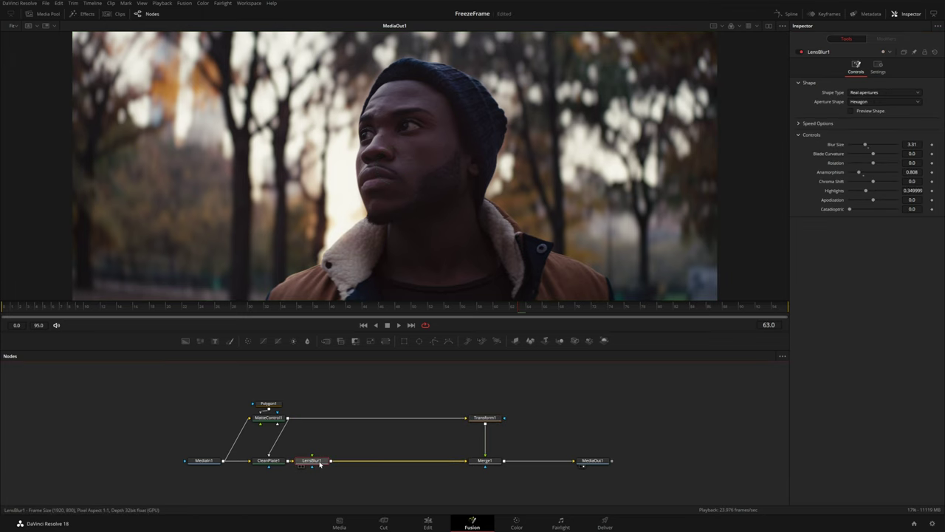
pyautogui.moveTo(866, 145); pyautogui.dragTo(842, 146)
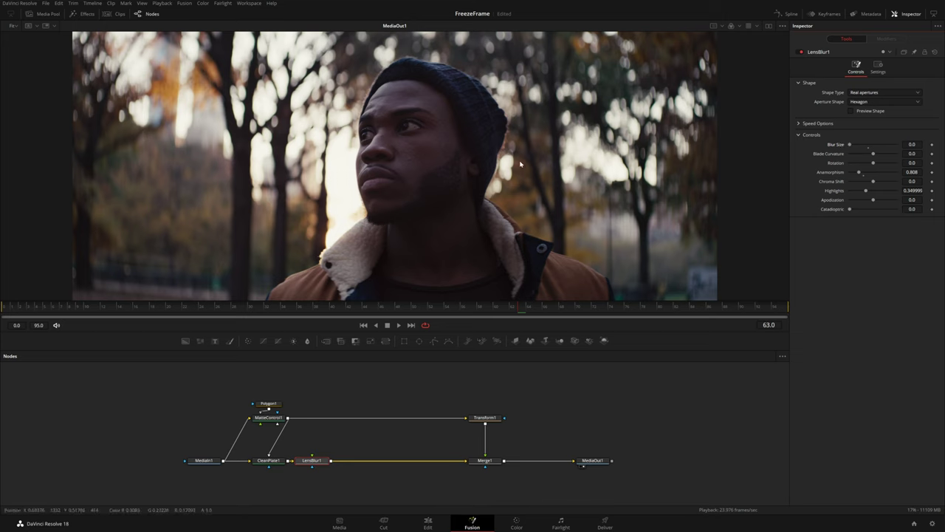
pyautogui.moveTo(29, 307); pyautogui.dragTo(4, 310)
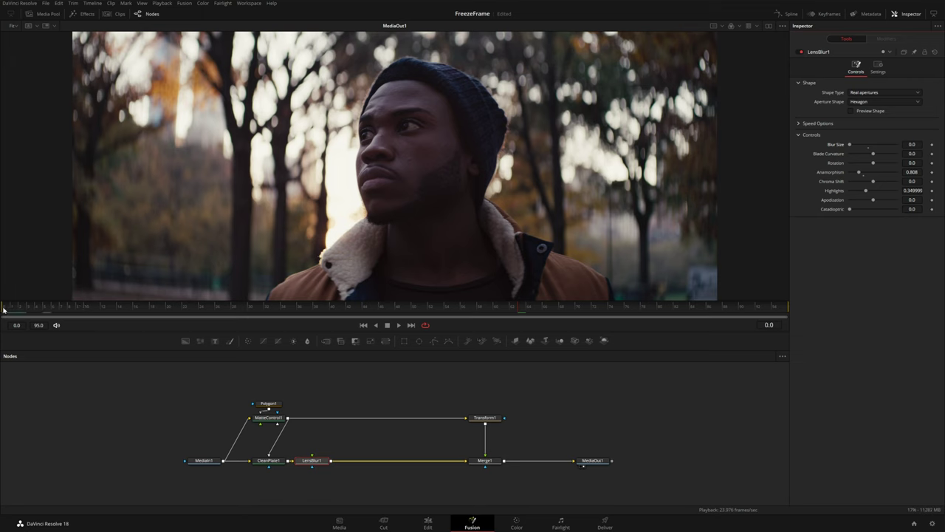
pyautogui.click(932, 144)
pyautogui.click(495, 419)
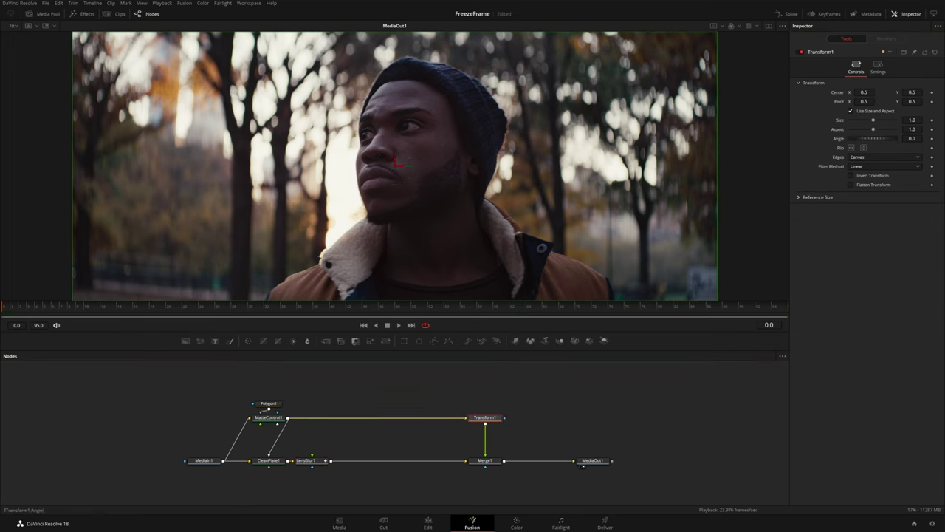
# Keyframe Transform1 Size at frame 0, scale up to 1.221 later, and move the pivot toward the face
pyautogui.click(932, 120)
pyautogui.click(109, 309)
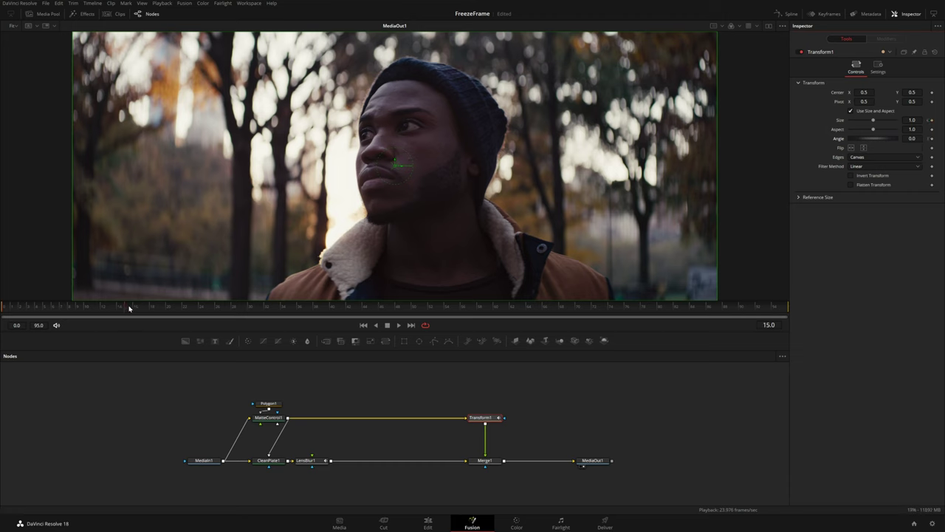
pyautogui.moveTo(912, 119); pyautogui.dragTo(924, 138)
pyautogui.scroll(-3, 507, 162)
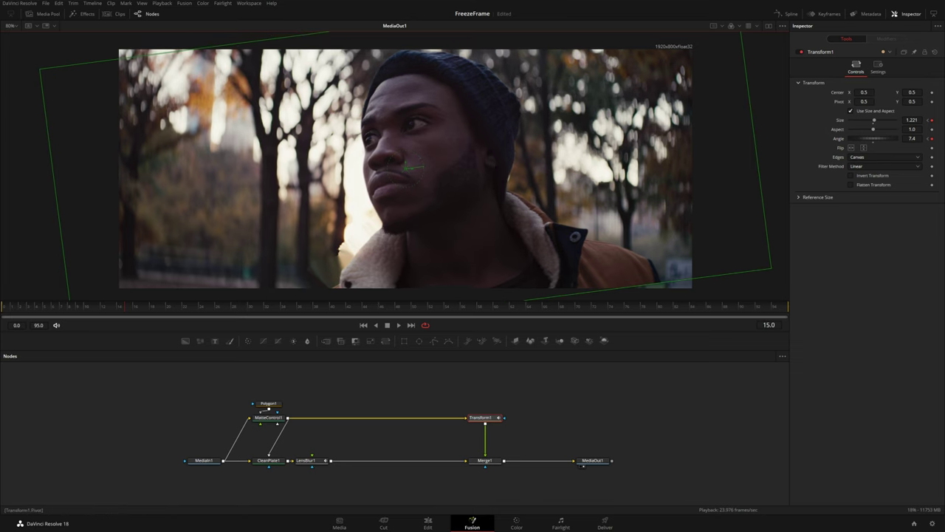
pyautogui.moveTo(409, 169); pyautogui.dragTo(353, 117)
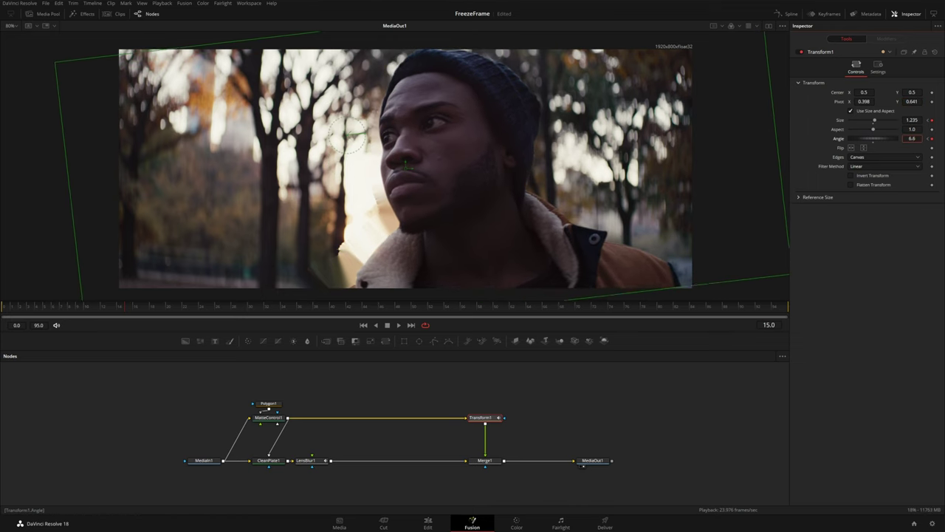
# Set LensBlur1 Blur Size 4.49 at frame 15 and insert Transform2 before Merge1
pyautogui.click(315, 458)
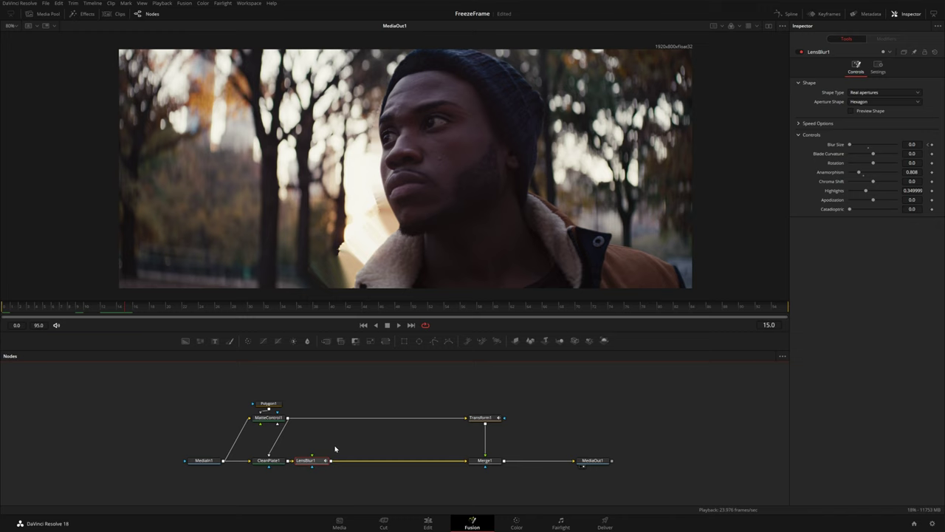
pyautogui.moveTo(849, 145); pyautogui.dragTo(871, 144)
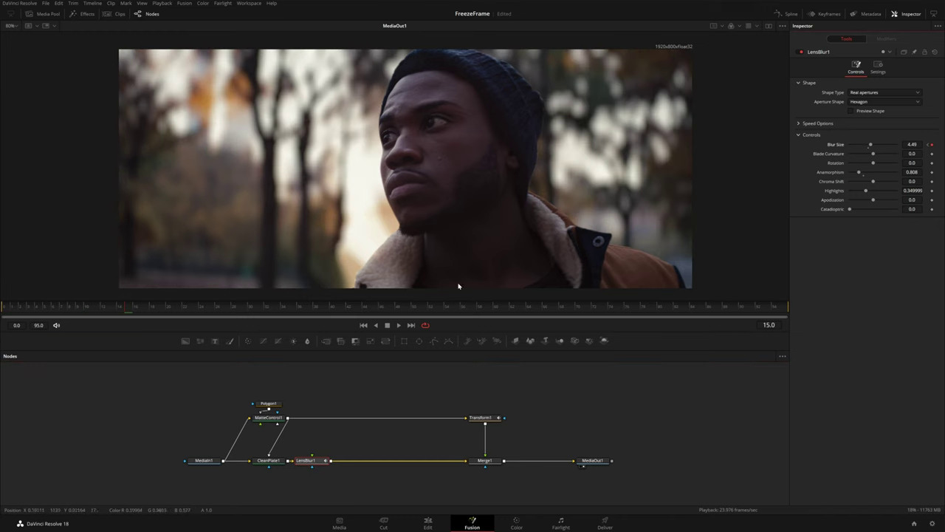
pyautogui.moveTo(386, 340); pyautogui.dragTo(397, 464)
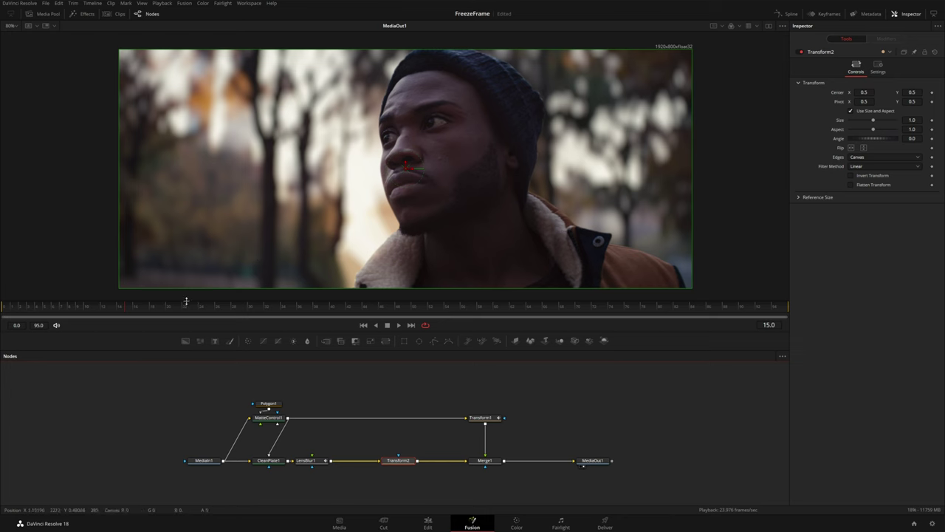
# Animate Transform2 from Size 1.0, Angle 0 at frame 0 to Size 1.031, Angle -2.8 at frame 15, Edges Mirror
pyautogui.moveTo(76, 310); pyautogui.dragTo(3, 310)
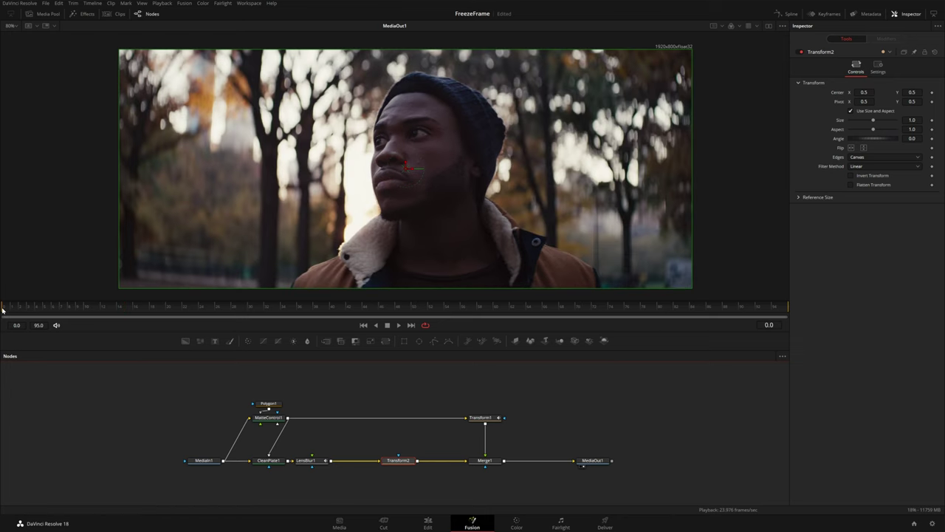
pyautogui.click(933, 120)
pyautogui.click(932, 138)
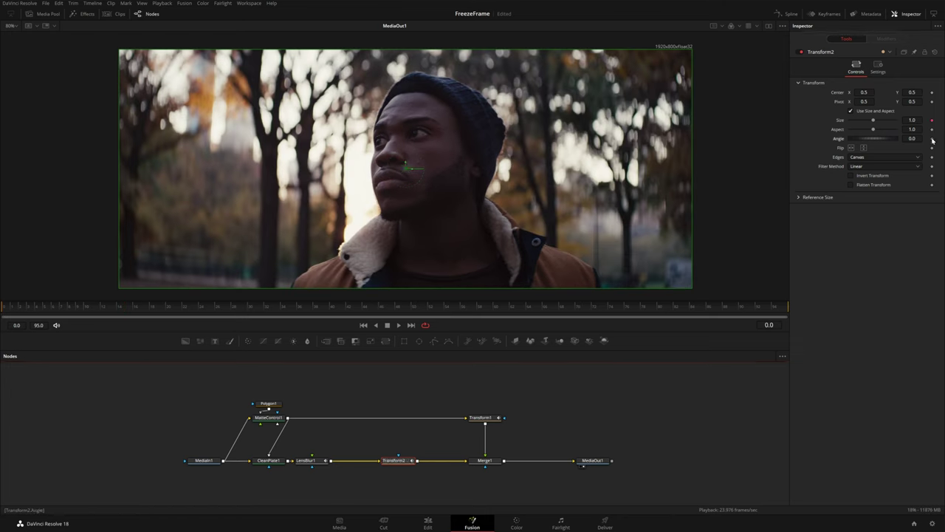
pyautogui.click(126, 310)
pyautogui.moveTo(874, 120); pyautogui.dragTo(876, 119)
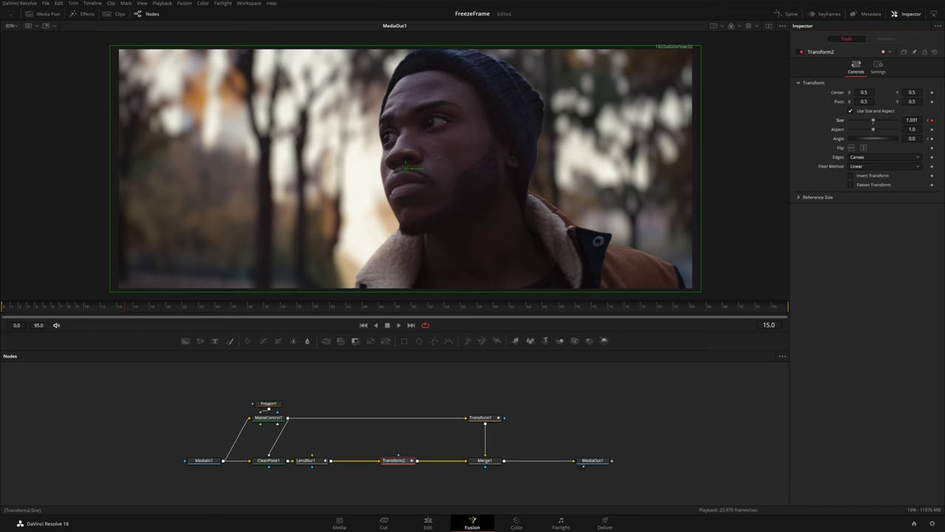
pyautogui.moveTo(874, 138); pyautogui.dragTo(867, 138)
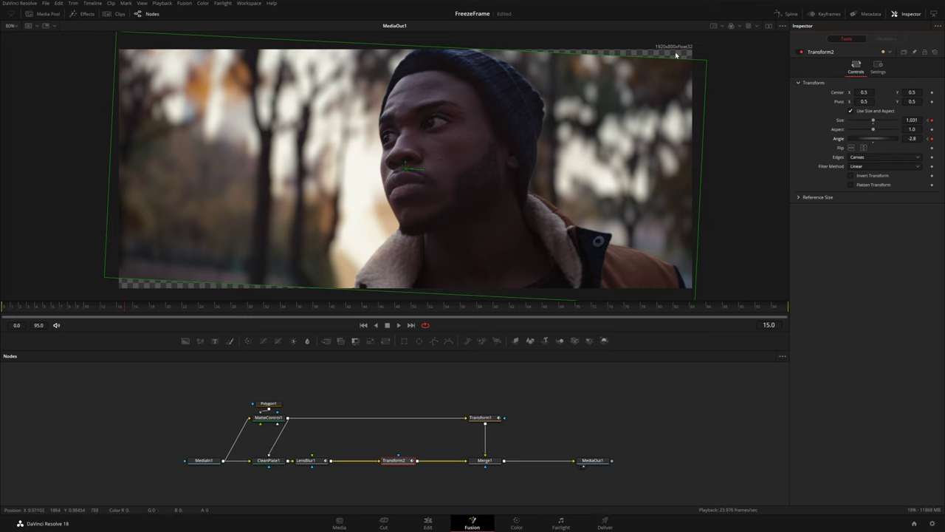
pyautogui.click(854, 157)
pyautogui.click(854, 184)
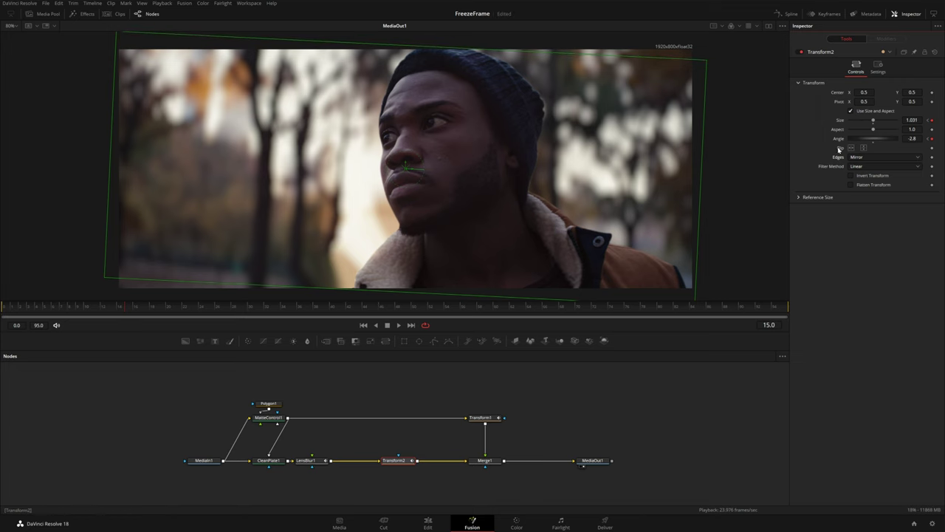
pyautogui.moveTo(841, 139); pyautogui.dragTo(841, 139)
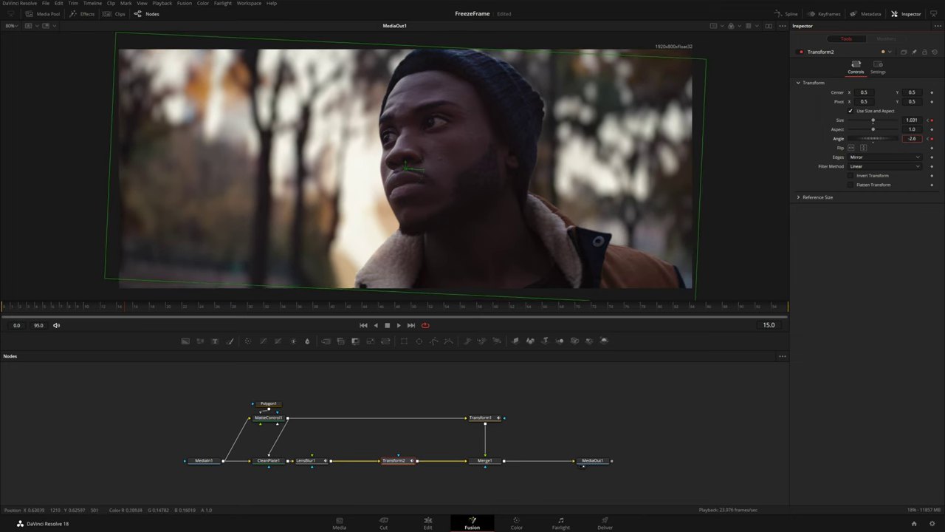
pyautogui.click(119, 305)
pyautogui.moveTo(119, 305); pyautogui.dragTo(43, 310)
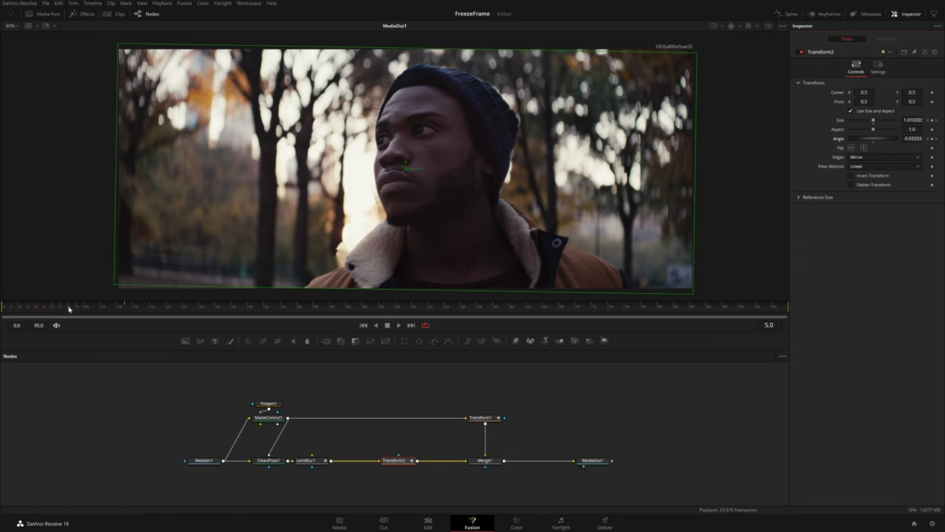
pyautogui.moveTo(49, 312); pyautogui.dragTo(127, 310)
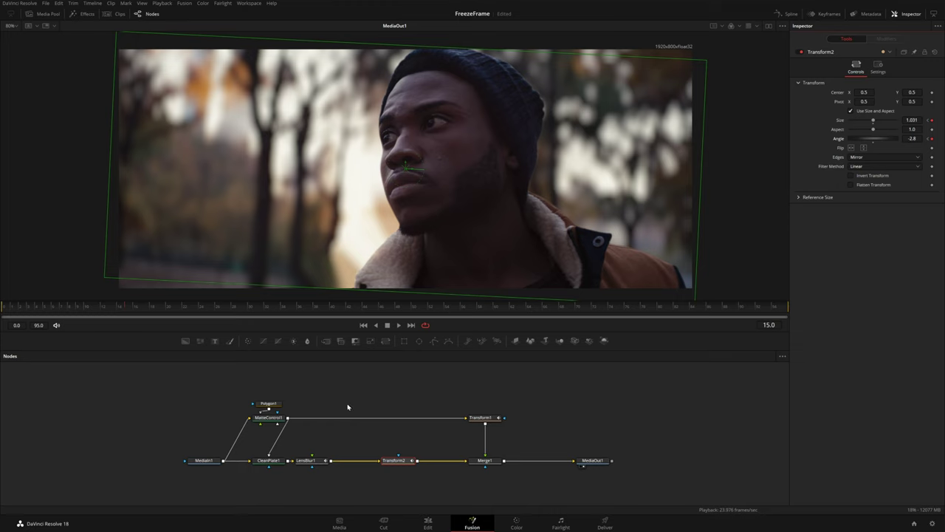
# Re-space the node graph, moving downstream nodes right and the matte branch up
pyautogui.moveTo(379, 391); pyautogui.dragTo(614, 479)
pyautogui.moveTo(396, 460); pyautogui.dragTo(481, 460)
pyautogui.click(256, 394)
pyautogui.moveTo(229, 384); pyautogui.dragTo(567, 389)
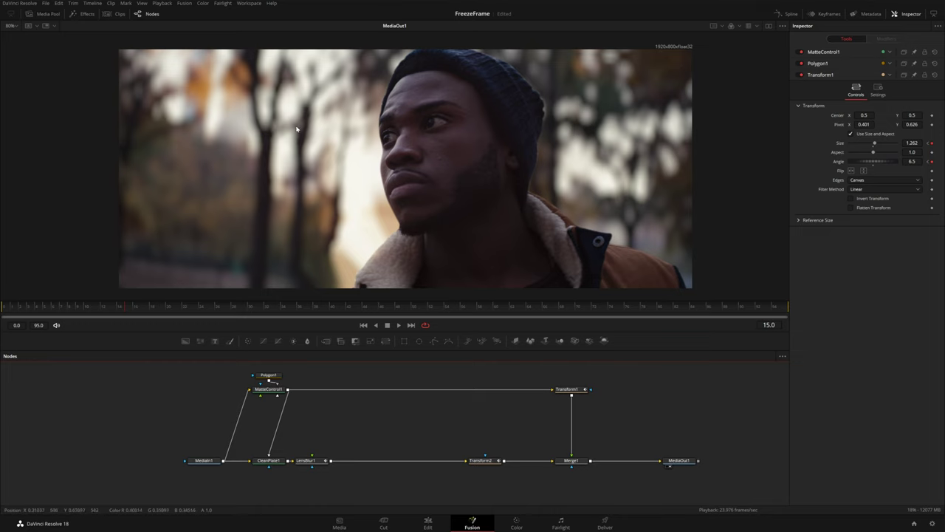
# Drop the MotionFX mRestyle Dreamy 06 template onto the LensBlur1–Transform2 link
pyautogui.click(83, 14)
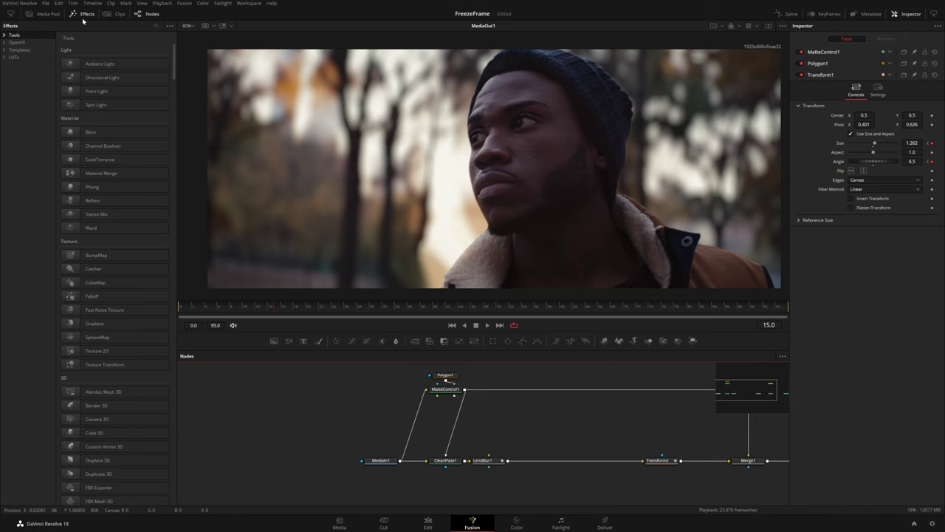
pyautogui.click(5, 50)
pyautogui.click(11, 57)
pyautogui.click(19, 65)
pyautogui.click(26, 72)
pyautogui.moveTo(57, 88); pyautogui.dragTo(77, 99)
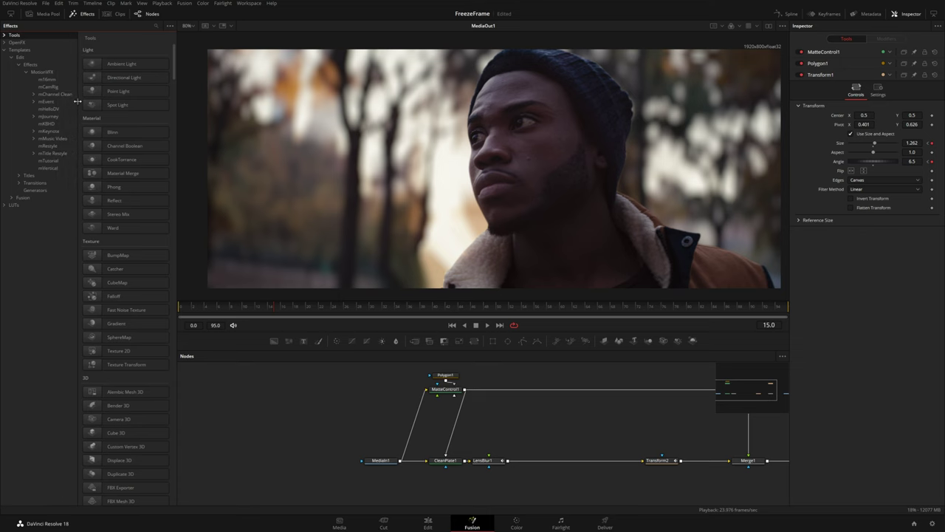
pyautogui.click(49, 146)
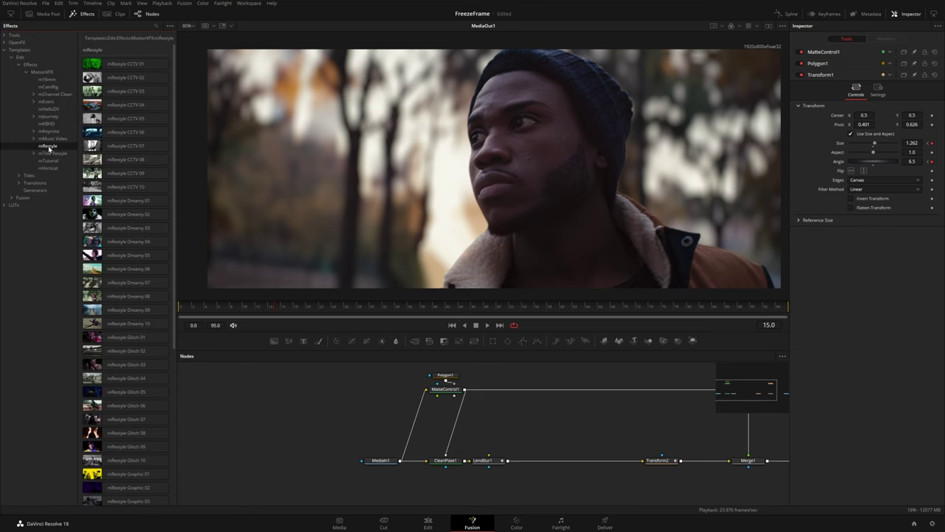
pyautogui.moveTo(129, 272); pyautogui.dragTo(536, 464)
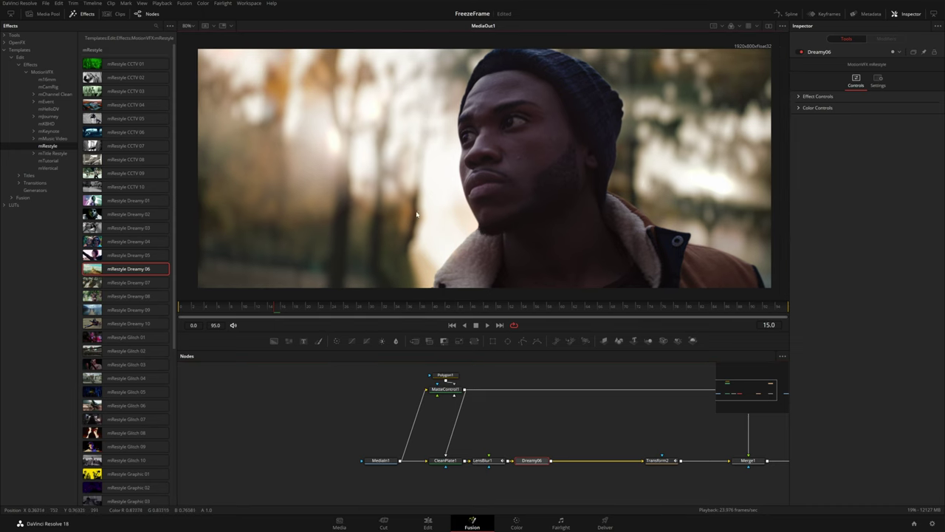
# Reposition Dreamy06's light-ray source and reduce its Green level
pyautogui.click(799, 97)
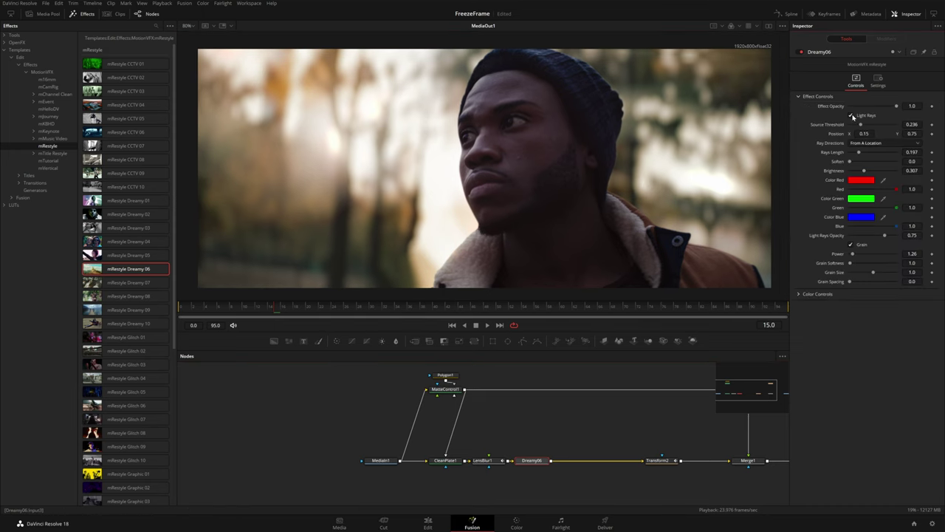
pyautogui.moveTo(864, 134); pyautogui.dragTo(855, 134)
pyautogui.moveTo(912, 134); pyautogui.dragTo(864, 133)
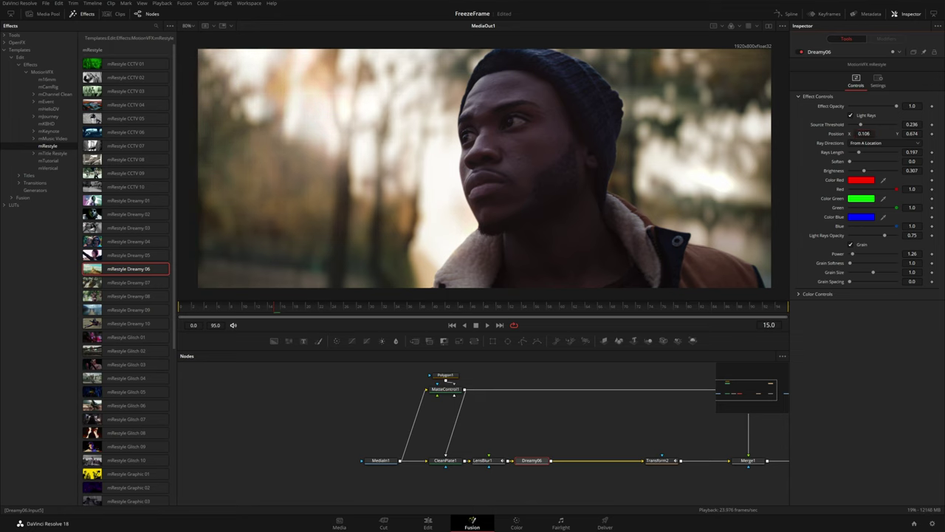
pyautogui.moveTo(896, 207); pyautogui.dragTo(889, 209)
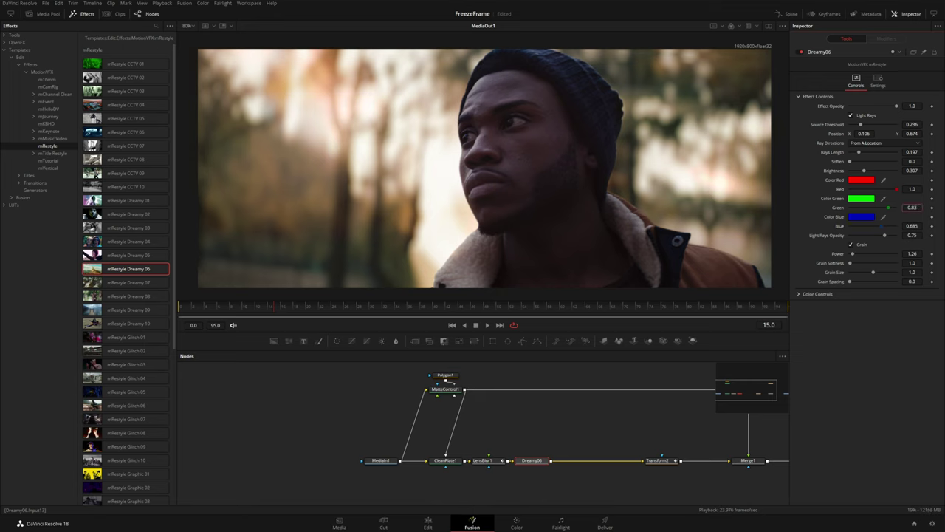
# Tune Dreamy06 colour: Blue about 0.737, Gamma 0.839, stronger tint, Saturation about 1.39
pyautogui.click(799, 294)
pyautogui.moveTo(874, 359); pyautogui.dragTo(876, 360)
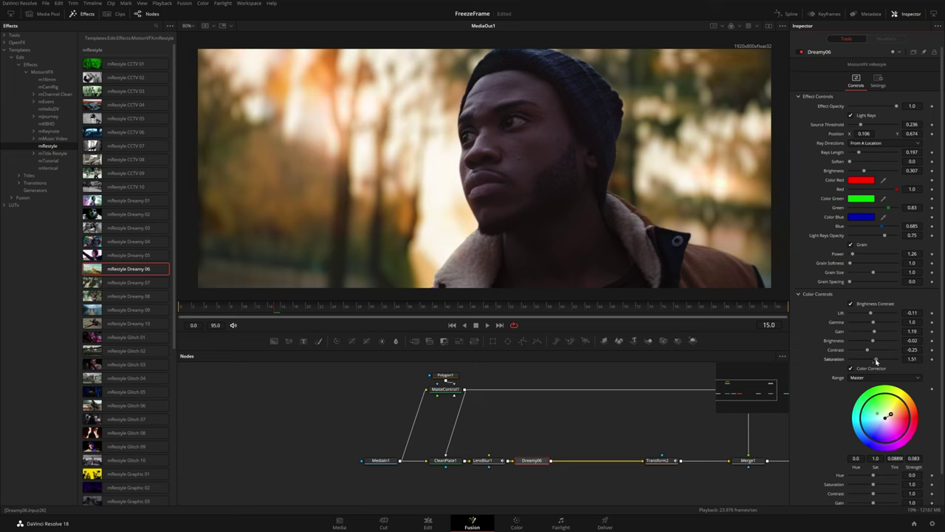
pyautogui.moveTo(877, 360); pyautogui.dragTo(874, 360)
pyautogui.moveTo(886, 226); pyautogui.dragTo(890, 226)
pyautogui.moveTo(875, 360); pyautogui.dragTo(874, 359)
pyautogui.moveTo(874, 322); pyautogui.dragTo(868, 322)
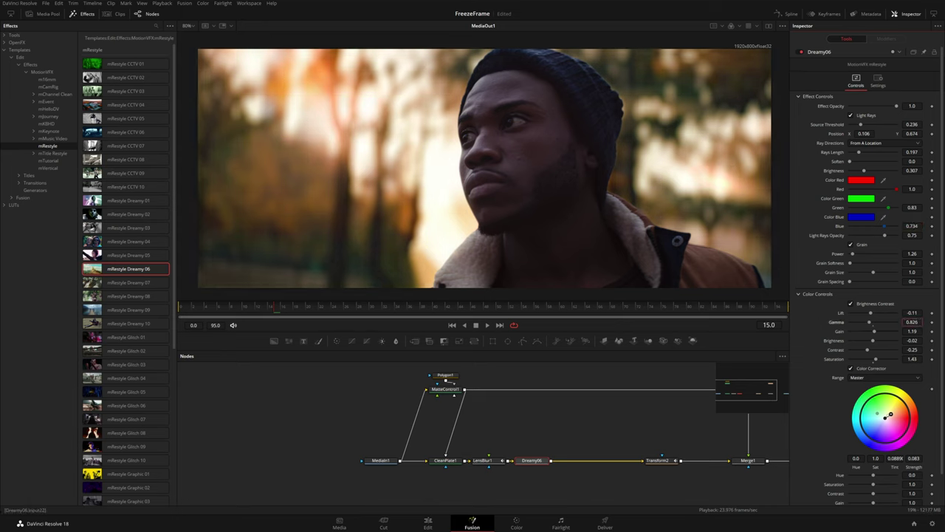
pyautogui.moveTo(870, 322); pyautogui.dragTo(870, 322)
pyautogui.moveTo(876, 359); pyautogui.dragTo(876, 359)
pyautogui.scroll(-2, 854, 417)
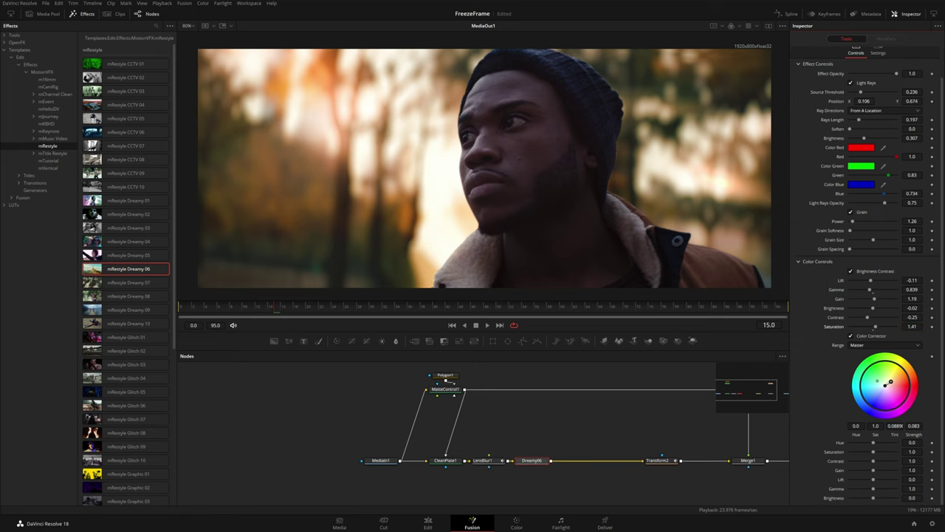
pyautogui.moveTo(890, 382); pyautogui.dragTo(892, 378)
pyautogui.moveTo(876, 326); pyautogui.dragTo(875, 325)
pyautogui.scroll(2, 872, 129)
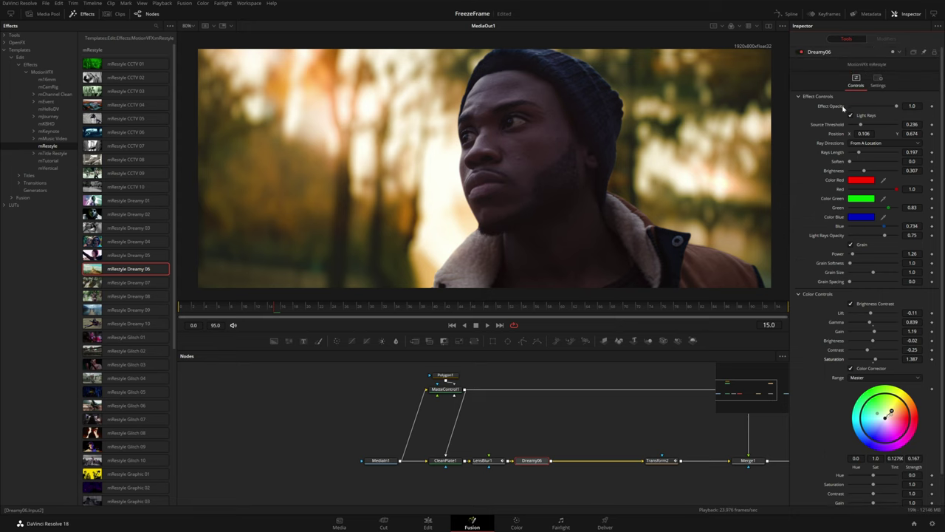
# Keyframe Dreamy06 Effect Opacity at 0.0 on frame 0, rising to 1.0 by frame 15
pyautogui.moveTo(900, 108); pyautogui.dragTo(932, 108)
pyautogui.click(182, 309)
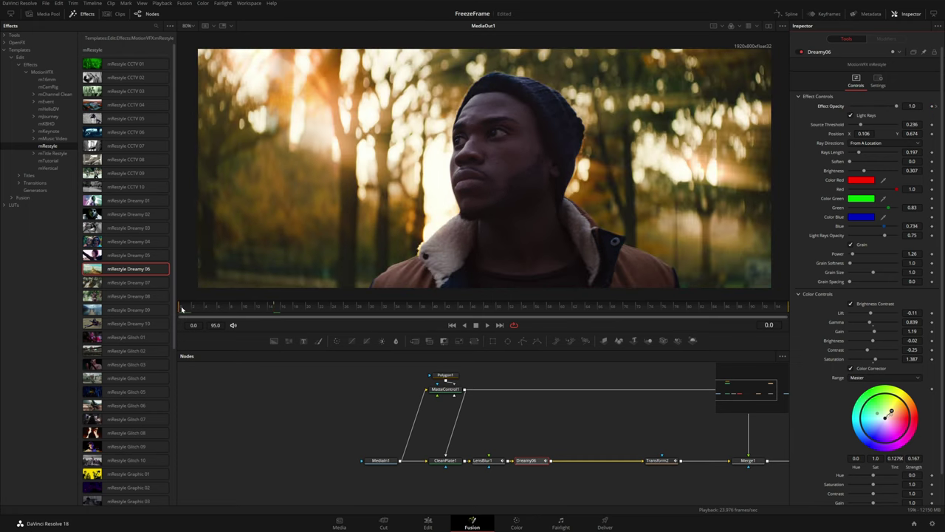
pyautogui.moveTo(897, 107); pyautogui.dragTo(848, 107)
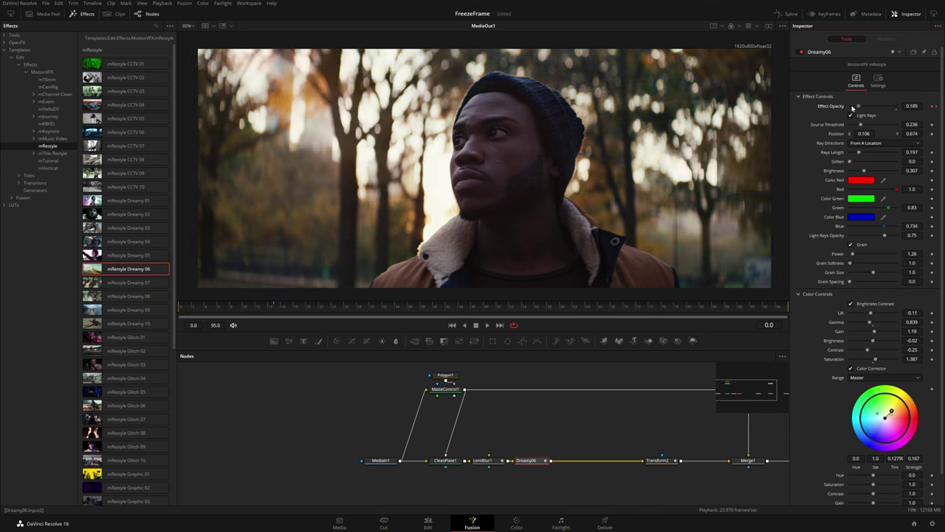
pyautogui.click(55, 141)
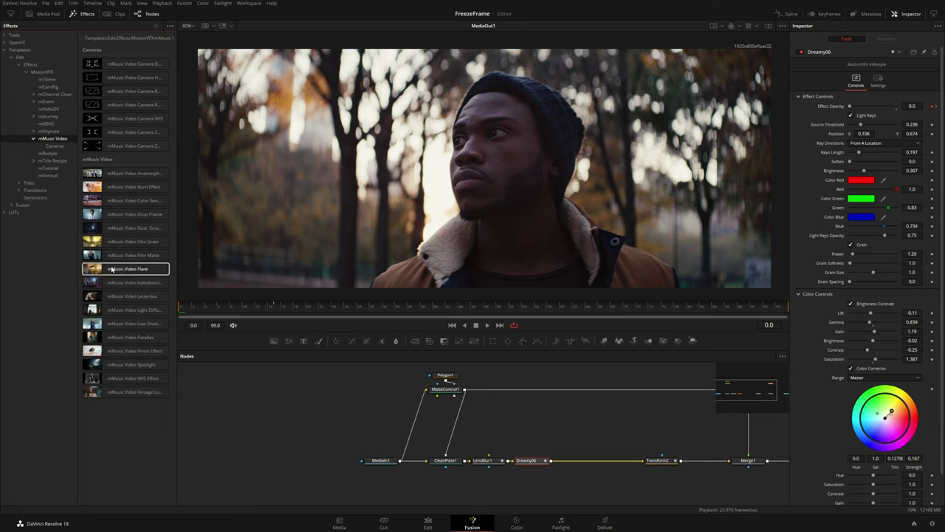
# Insert an mMusic Video Flare after Dreamy06, place it near the subject, and keyframe opacity 0
pyautogui.moveTo(110, 271); pyautogui.dragTo(575, 461)
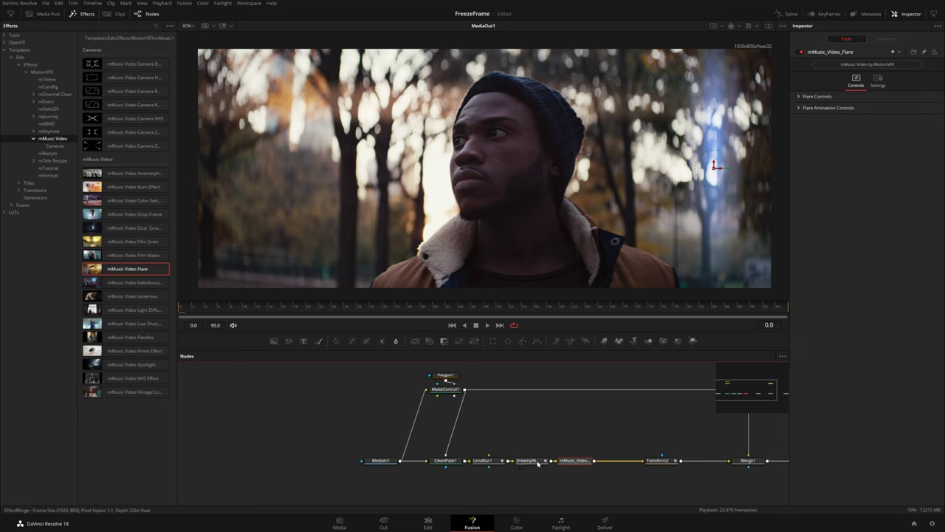
pyautogui.click(818, 97)
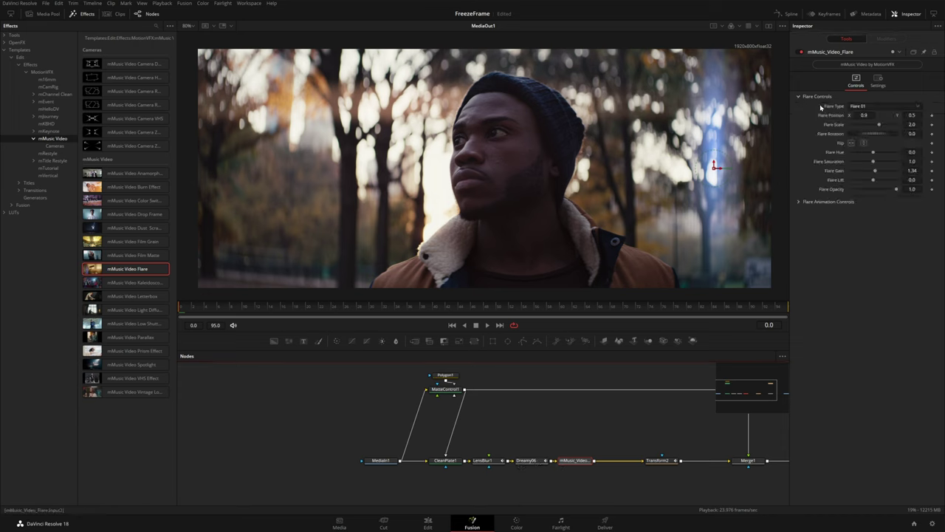
pyautogui.scroll(-1, 864, 107)
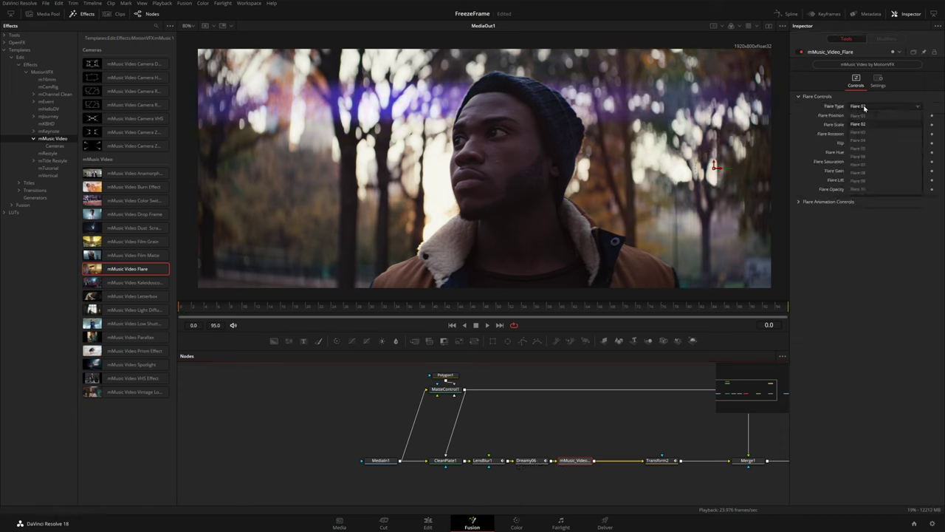
pyautogui.scroll(-3, 864, 107)
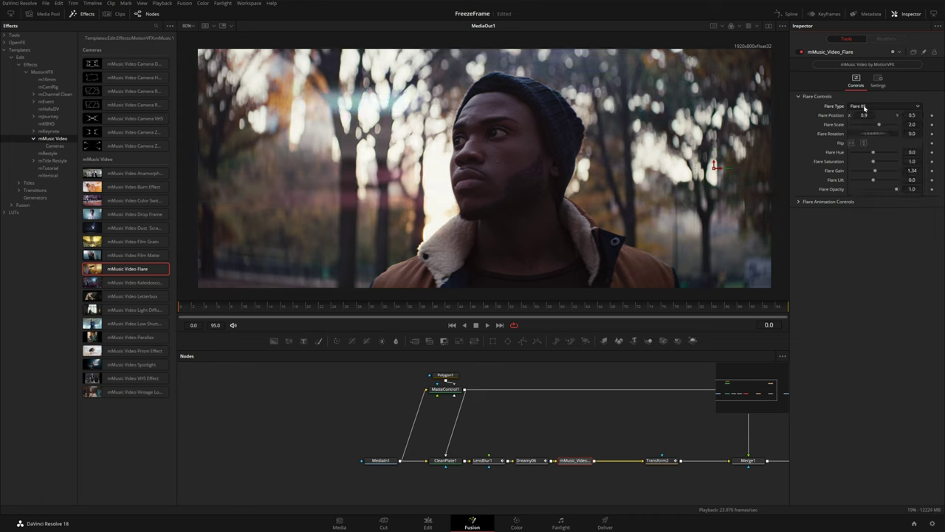
pyautogui.moveTo(714, 166)
pyautogui.mouseDown()
pyautogui.moveTo(631, 175)
pyautogui.moveTo(655, 173)
pyautogui.mouseUp()
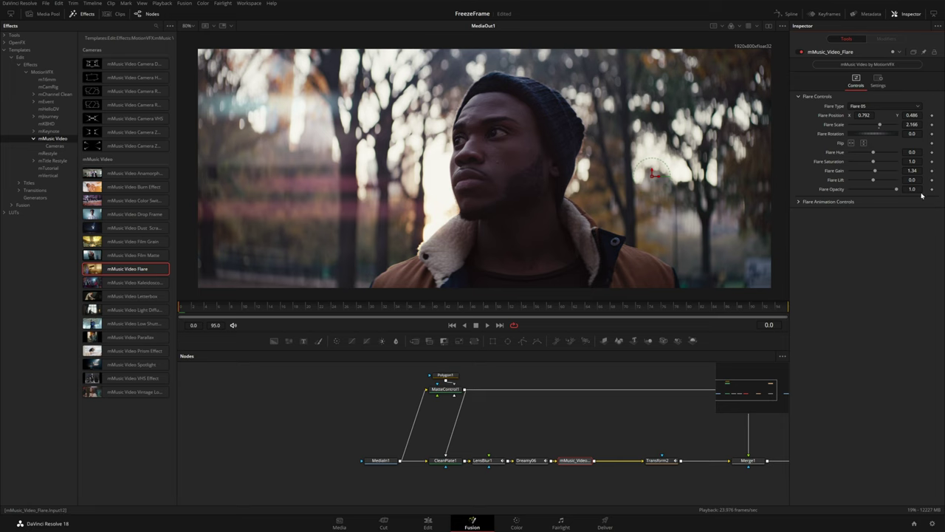
pyautogui.moveTo(898, 189); pyautogui.dragTo(833, 190)
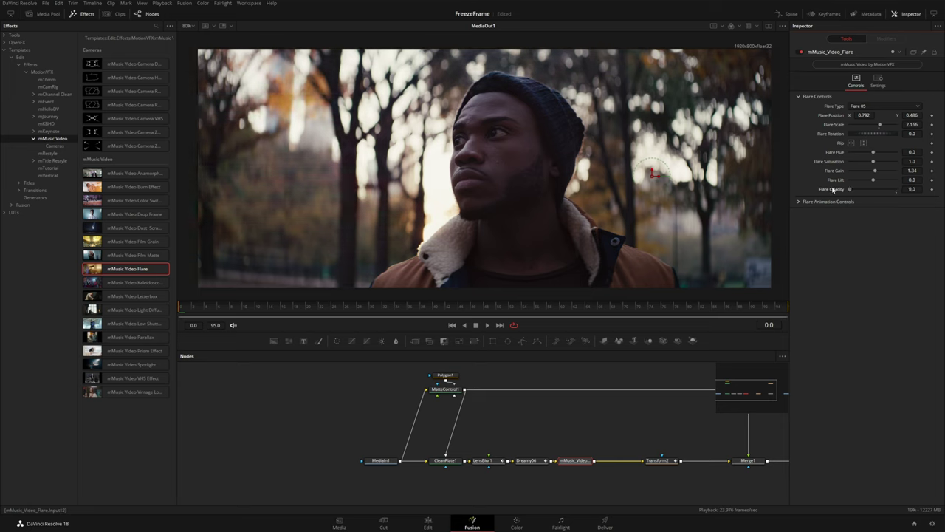
pyautogui.click(932, 190)
# At frame 15 restore full flare opacity, raise the flare, and set Flare Hue -0.45
pyautogui.click(274, 310)
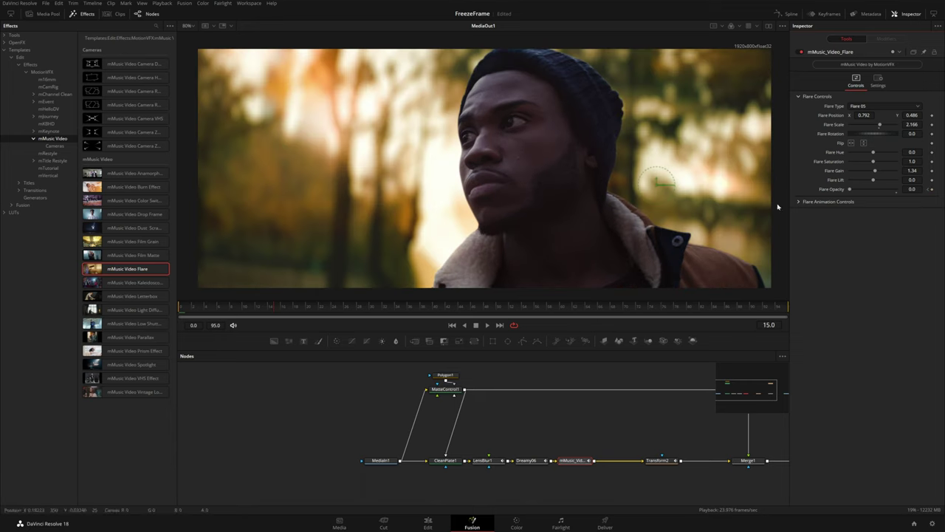
pyautogui.moveTo(851, 189); pyautogui.dragTo(896, 189)
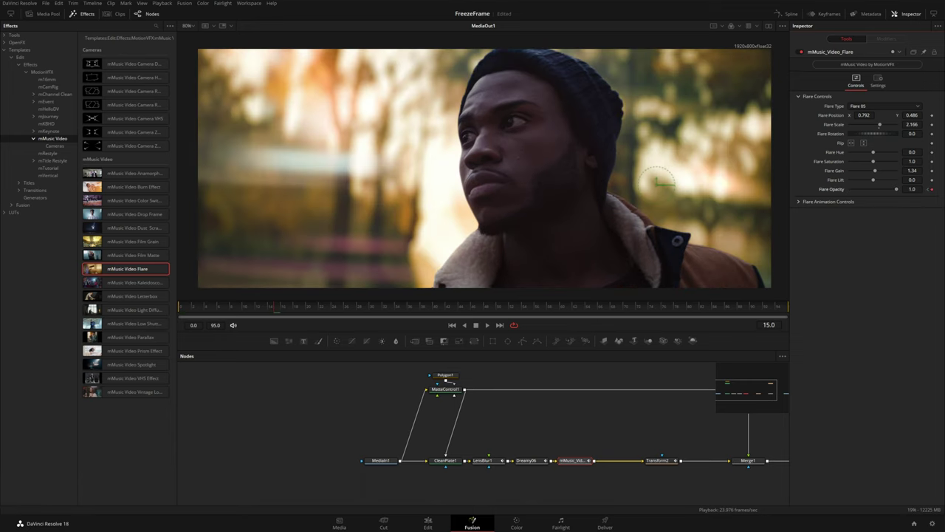
pyautogui.moveTo(659, 181); pyautogui.dragTo(665, 151)
pyautogui.moveTo(874, 152); pyautogui.dragTo(863, 155)
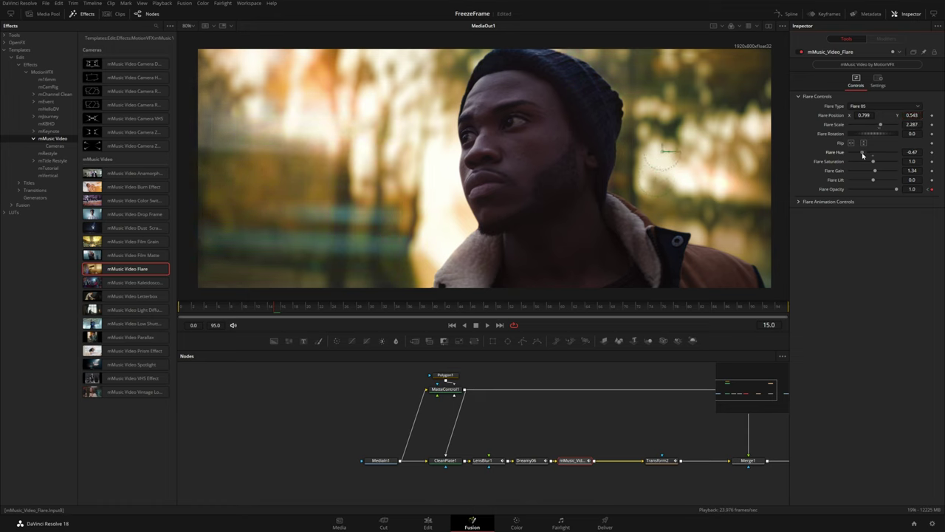
# Lower Dreamy06's Saturation to 1.273 and reduce its Green value
pyautogui.click(526, 460)
pyautogui.scroll(-2, 912, 359)
pyautogui.scroll(-3, 913, 208)
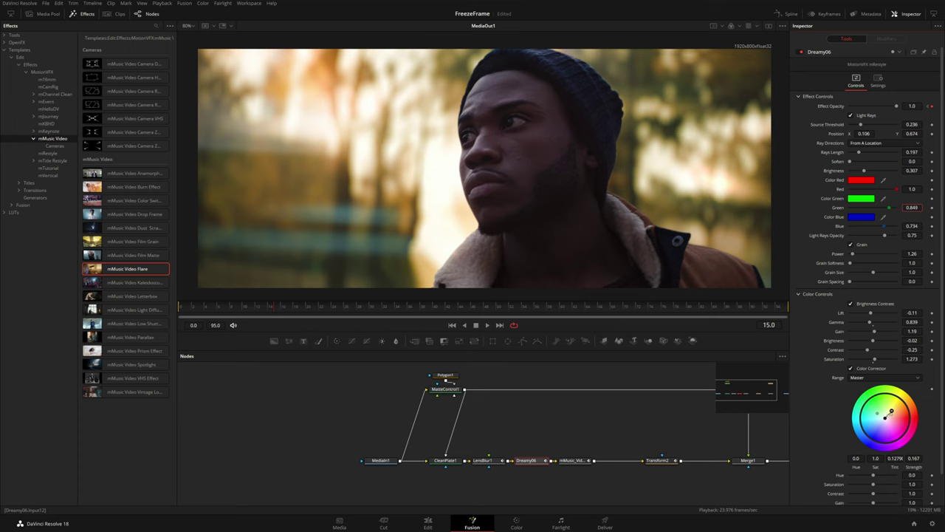
# Bring the node tree through MediaOut1 into view and list the Titles > mTitle Hype templates
pyautogui.moveTo(638, 421); pyautogui.dragTo(515, 428)
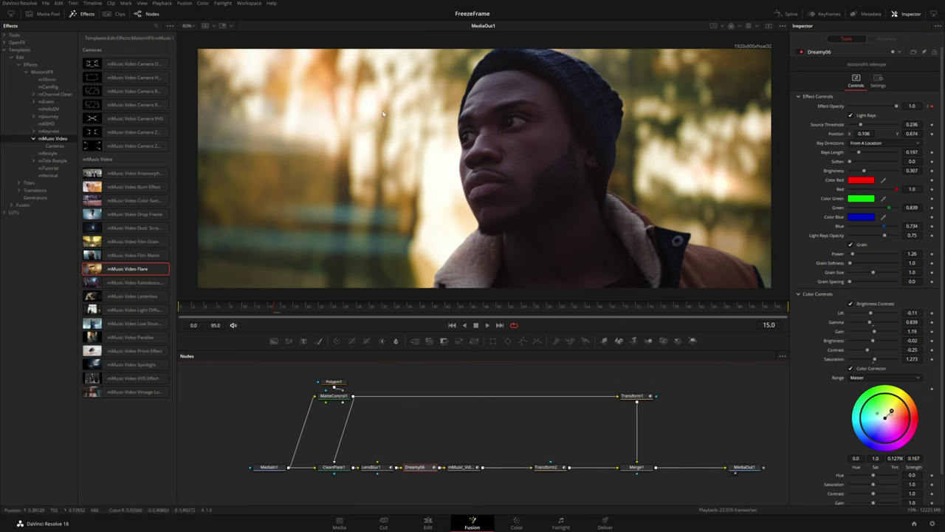
pyautogui.click(19, 66)
pyautogui.click(20, 72)
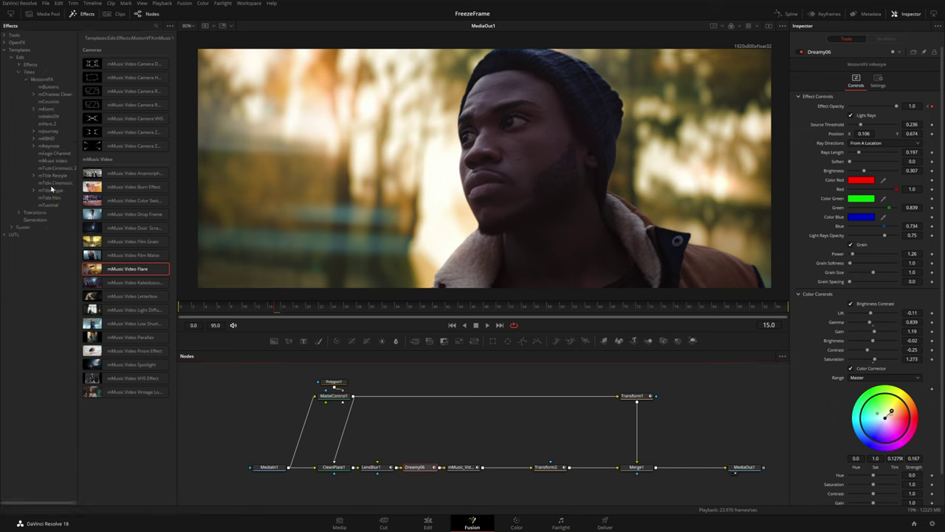
pyautogui.click(50, 192)
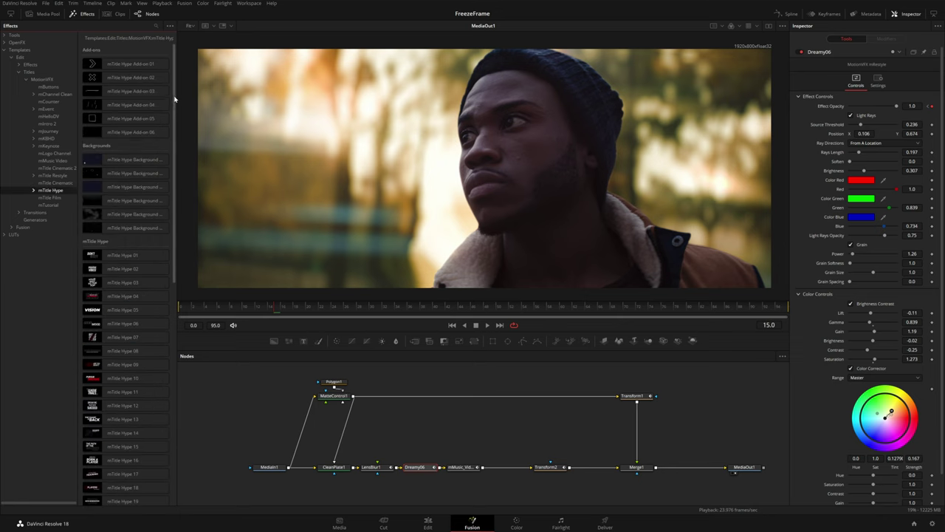
# Add an mTitle Hype 14 title node and preview it on its own in the viewer
pyautogui.scroll(-5, 126, 185)
pyautogui.click(124, 213)
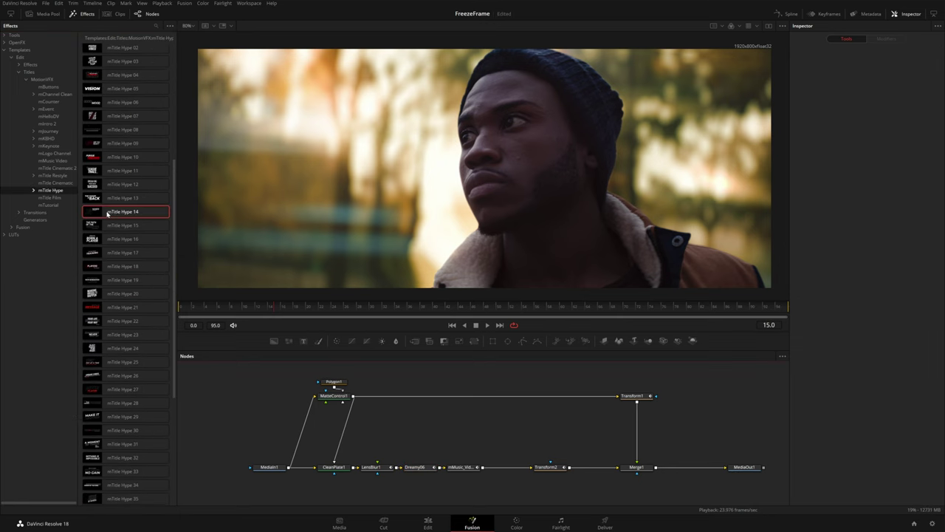
pyautogui.moveTo(120, 214); pyautogui.dragTo(505, 426)
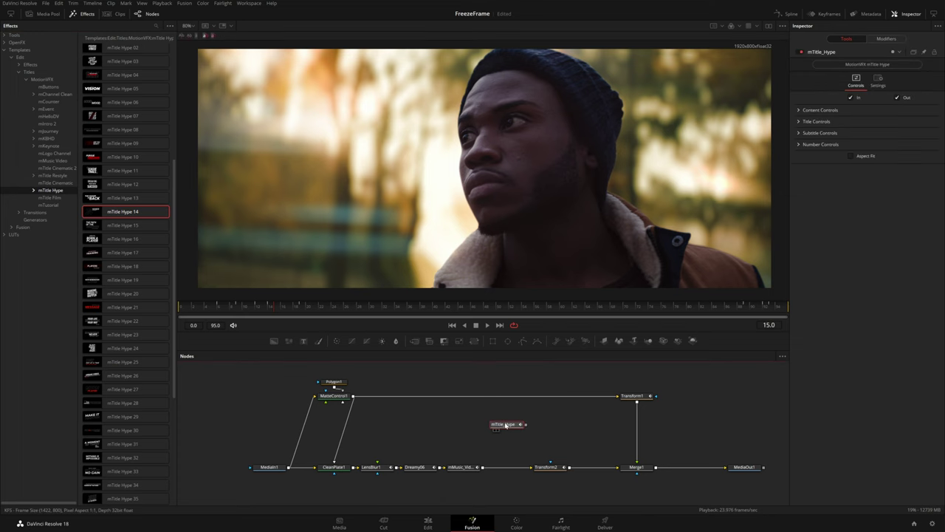
pyautogui.moveTo(506, 426); pyautogui.dragTo(508, 198)
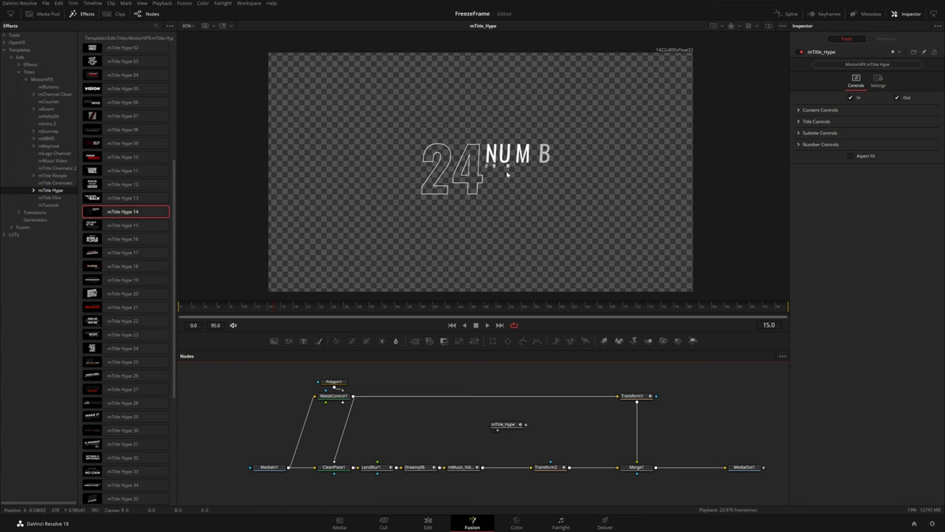
pyautogui.click(87, 14)
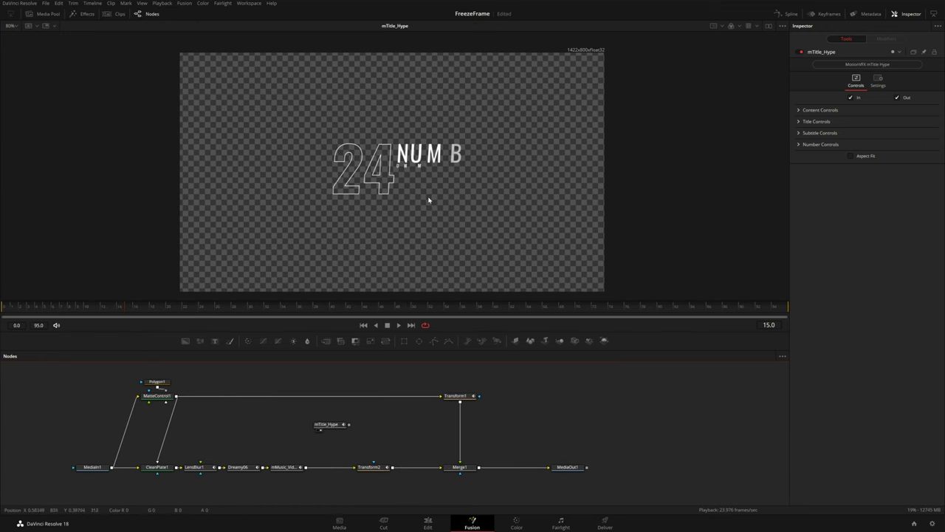
# Make the number line read the producer's name in solid black, with the outline turned off
pyautogui.click(799, 121)
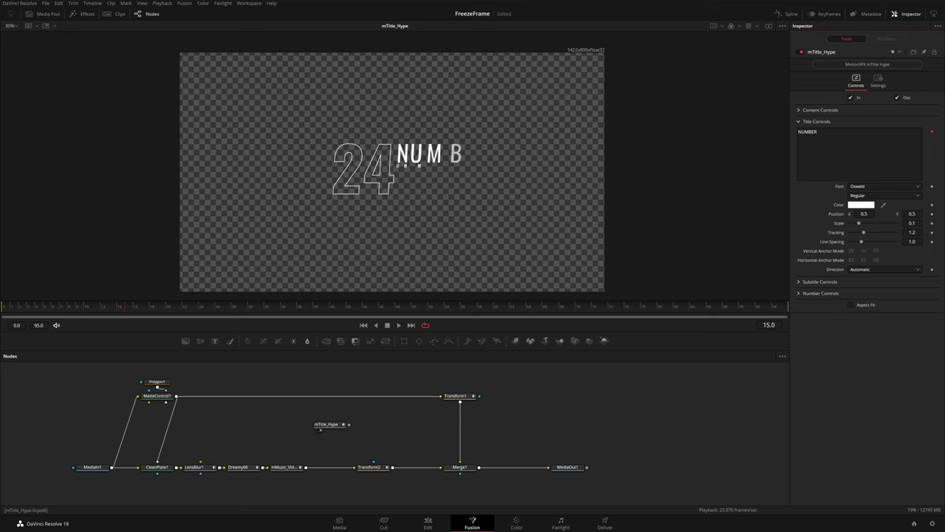
pyautogui.click(799, 294)
pyautogui.click(801, 304)
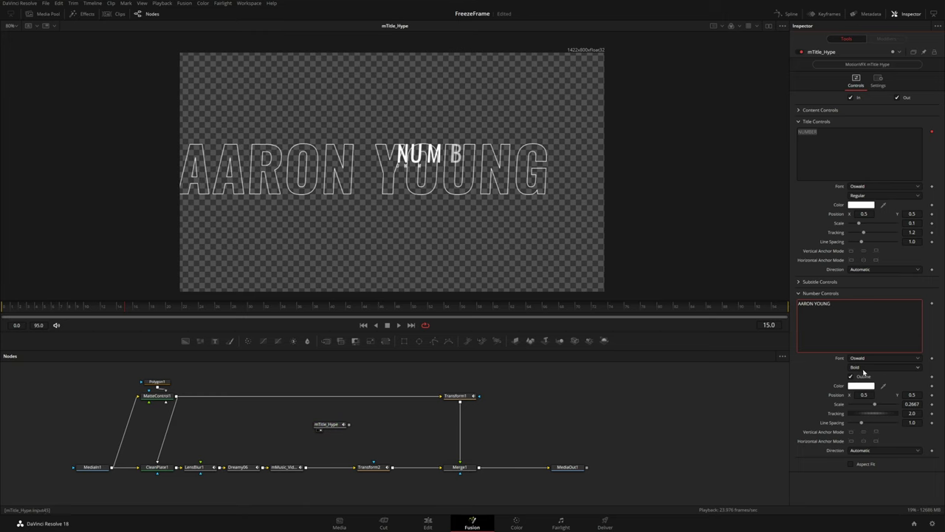
pyautogui.click(853, 378)
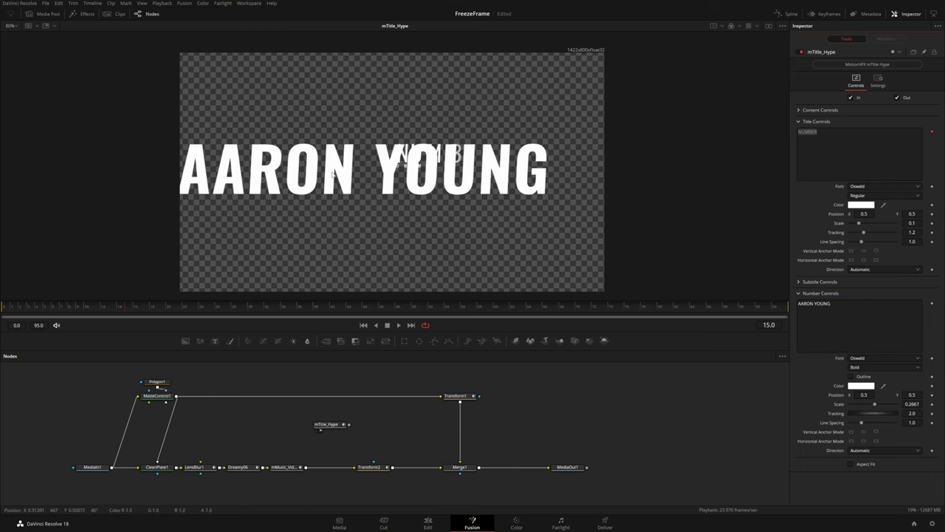
pyautogui.click(861, 385)
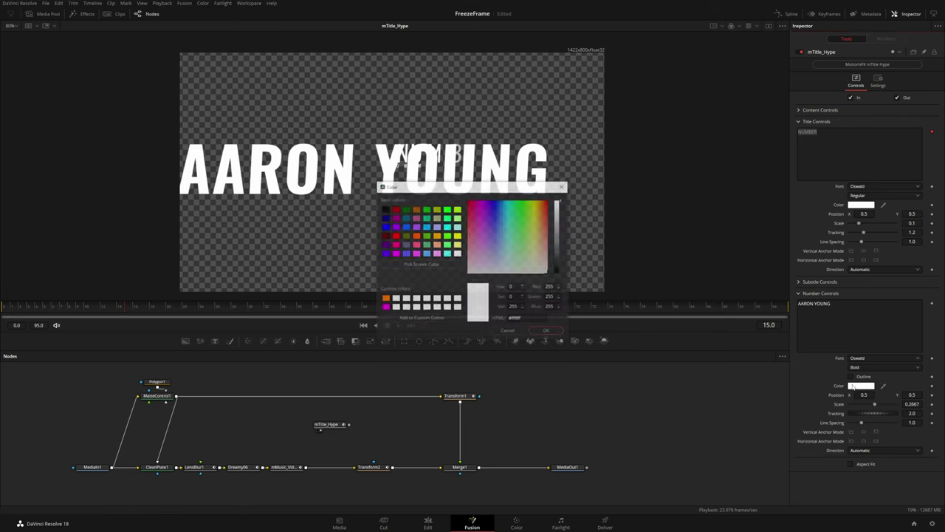
pyautogui.moveTo(553, 255); pyautogui.dragTo(557, 274)
pyautogui.click(548, 331)
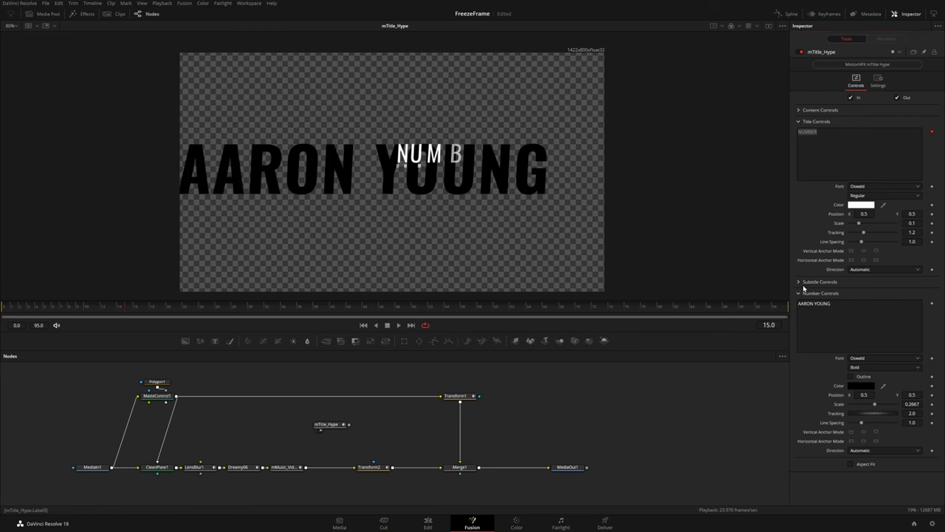
# Delete CHAMPION from the subtitle and select NUMBER in the title text
pyautogui.click(799, 282)
pyautogui.moveTo(220, 308); pyautogui.dragTo(297, 309)
pyautogui.doubleClick(826, 292)
pyautogui.press('BackSpace')
pyautogui.press('BackSpace')
pyautogui.press('BackSpace')
pyautogui.press('BackSpace')
pyautogui.press('BackSpace')
pyautogui.click(800, 282)
pyautogui.doubleClick(808, 131)
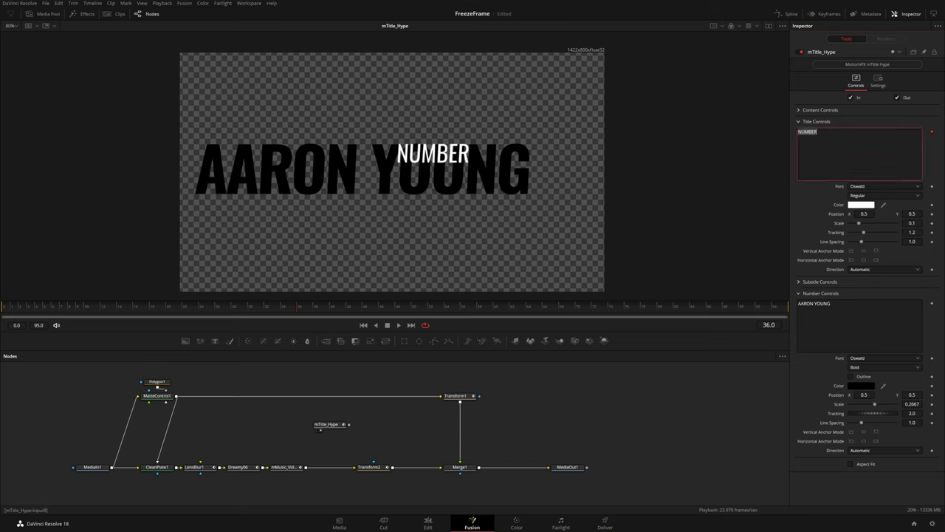
# Set the title line to PRODUCED BY in bold black, Position Y 0.595, scale 0.1089
pyautogui.write('PRODUCED BY')
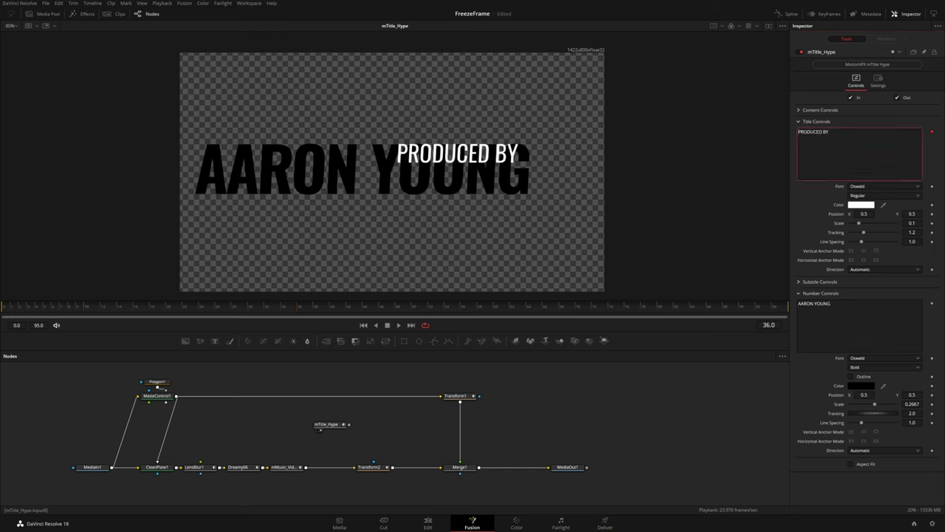
pyautogui.click(859, 205)
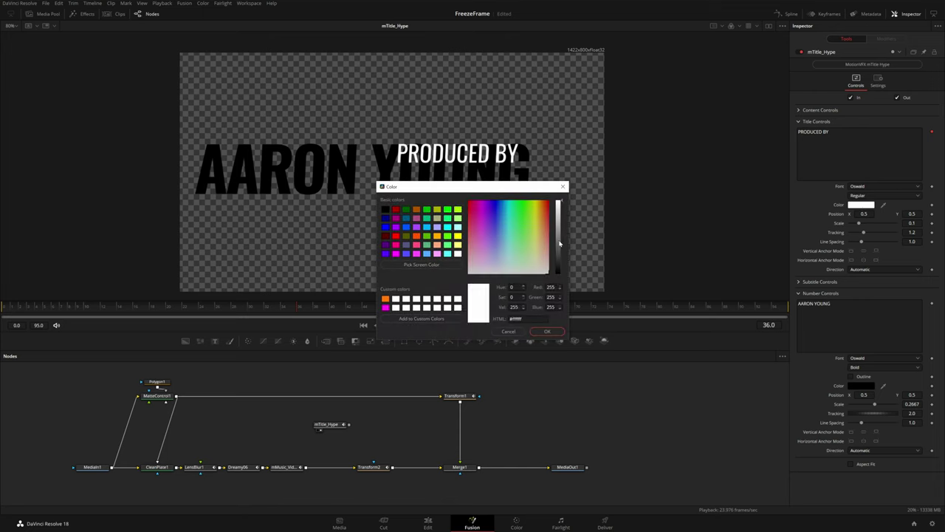
pyautogui.moveTo(560, 244); pyautogui.dragTo(557, 280)
pyautogui.click(548, 331)
pyautogui.moveTo(904, 213); pyautogui.dragTo(934, 213)
pyautogui.click(875, 195)
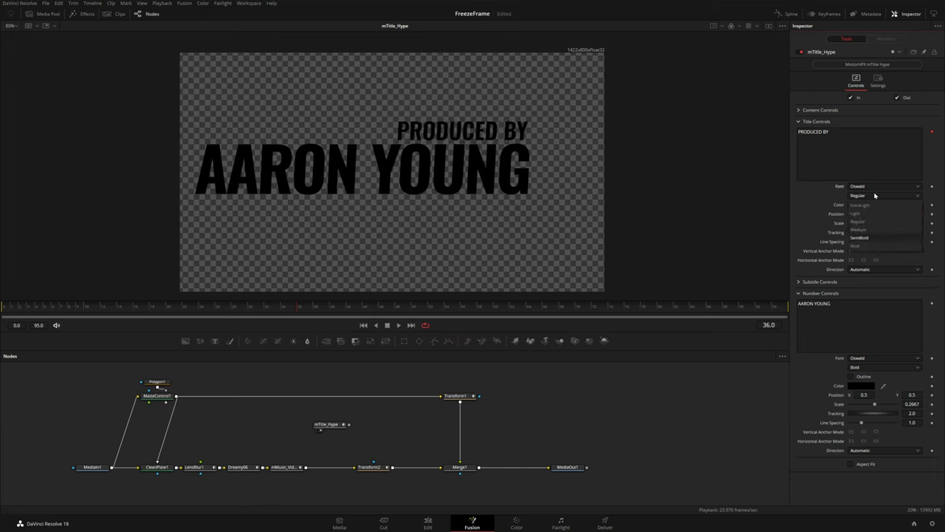
pyautogui.click(855, 246)
pyautogui.moveTo(857, 222); pyautogui.dragTo(898, 215)
# Preview the title animation, then show MediaOut1's full composite in the viewer
pyautogui.press('space')
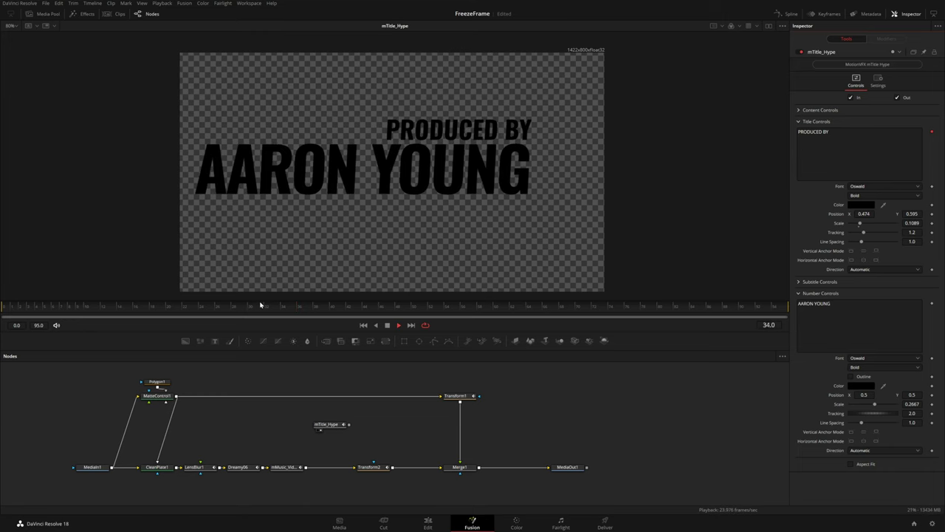
pyautogui.press('space')
pyautogui.moveTo(559, 466); pyautogui.dragTo(517, 151)
# Rearrange the graph, shifting the main node chain left to make room for the title
pyautogui.click(328, 424)
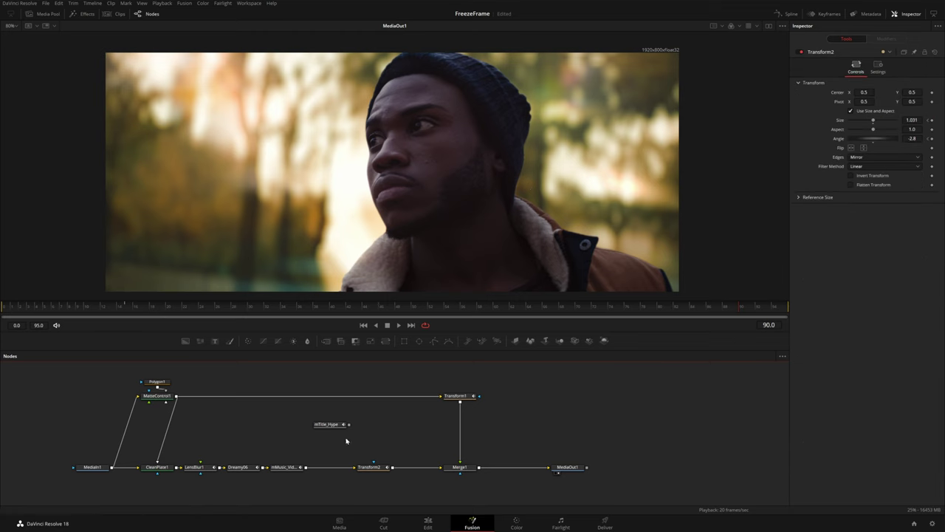
pyautogui.moveTo(331, 426); pyautogui.dragTo(393, 425)
pyautogui.moveTo(373, 467); pyautogui.dragTo(344, 468)
pyautogui.click(332, 463)
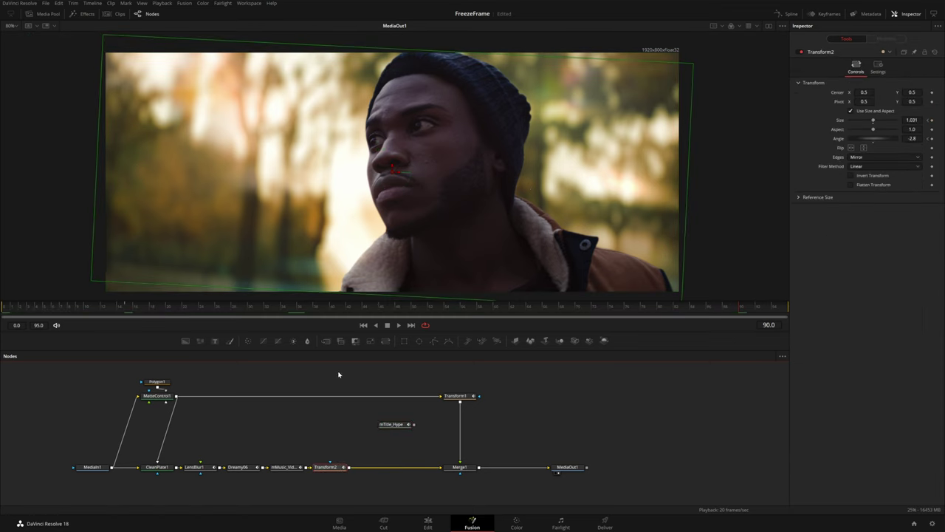
pyautogui.moveTo(344, 372)
pyautogui.mouseDown()
pyautogui.moveTo(190, 449)
pyautogui.moveTo(71, 477)
pyautogui.mouseUp()
pyautogui.moveTo(342, 469); pyautogui.dragTo(300, 469)
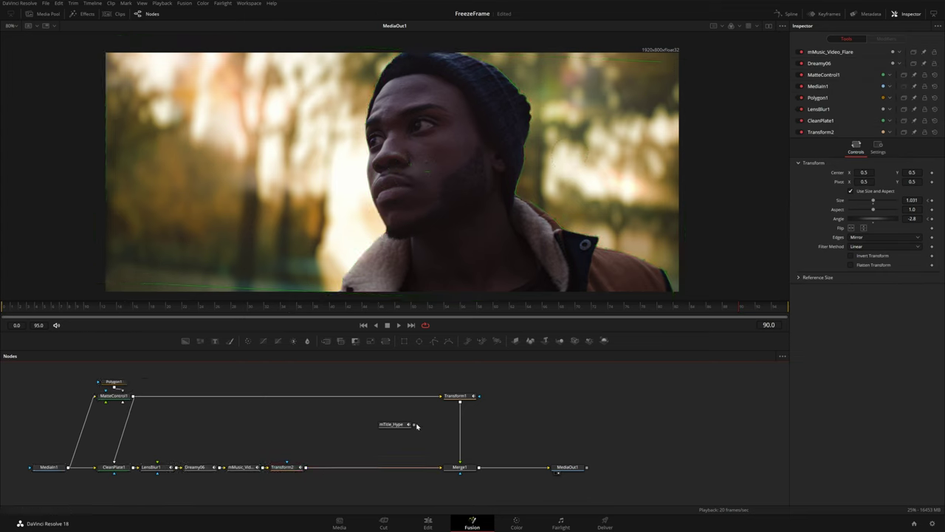
# Merge the title output after Transform2 as Merge2 and play from the start
pyautogui.moveTo(414, 426); pyautogui.dragTo(309, 466)
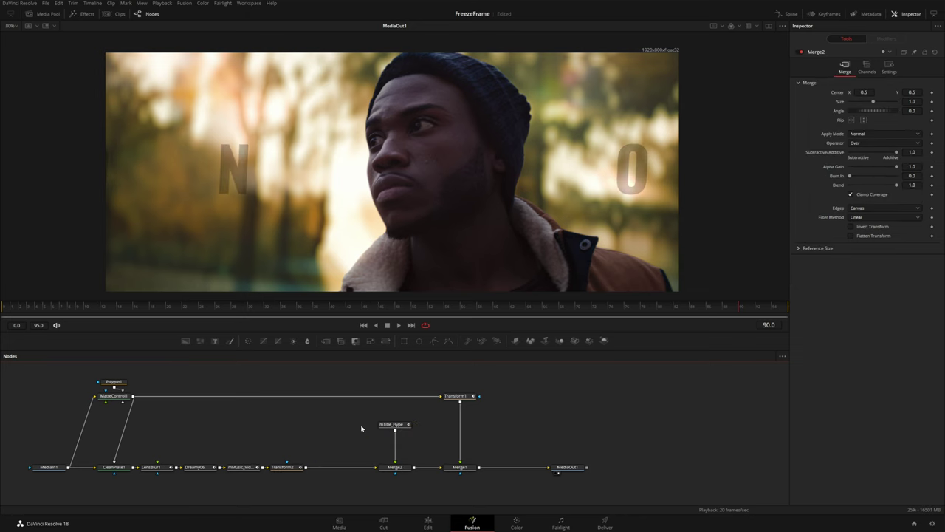
pyautogui.click(21, 309)
pyautogui.press('space')
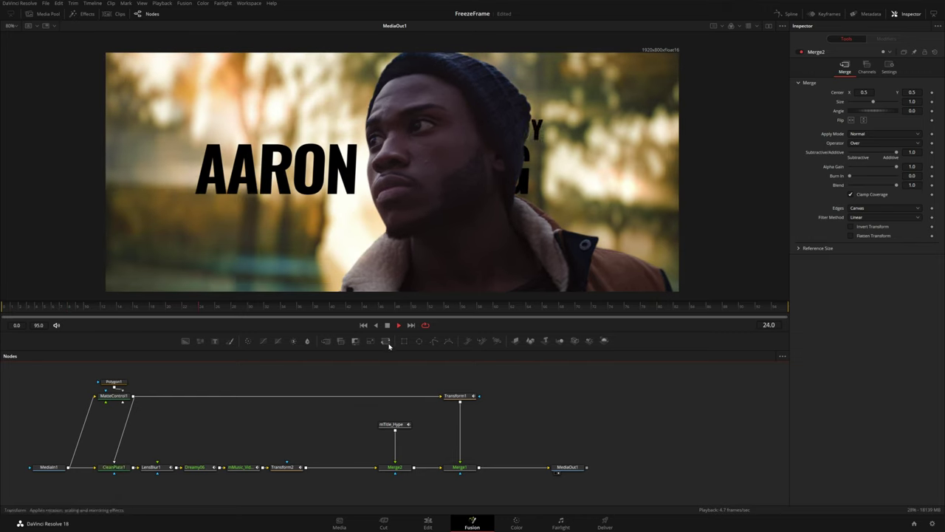
# Stop at frame 27 and slide the whole title left, slightly smaller
pyautogui.press('space')
pyautogui.click(392, 424)
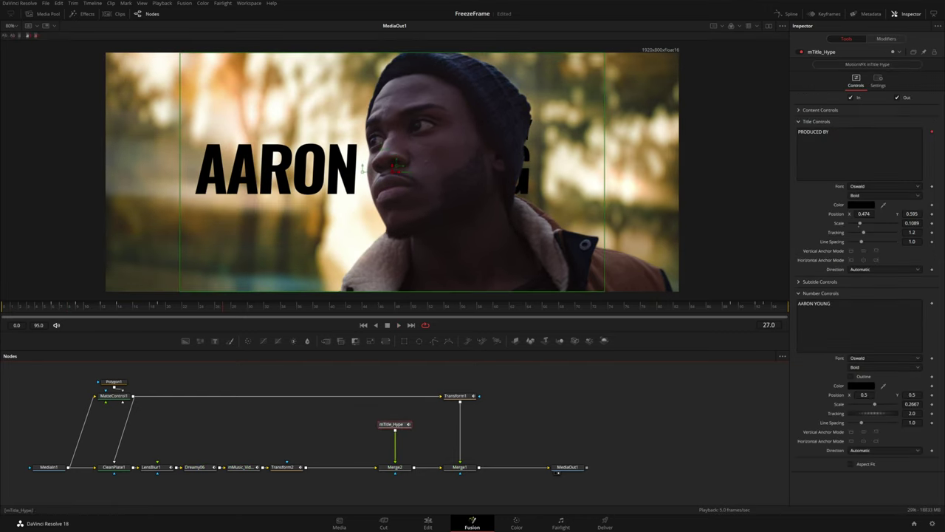
pyautogui.click(799, 110)
pyautogui.moveTo(396, 166); pyautogui.dragTo(325, 172)
pyautogui.moveTo(874, 129); pyautogui.dragTo(868, 129)
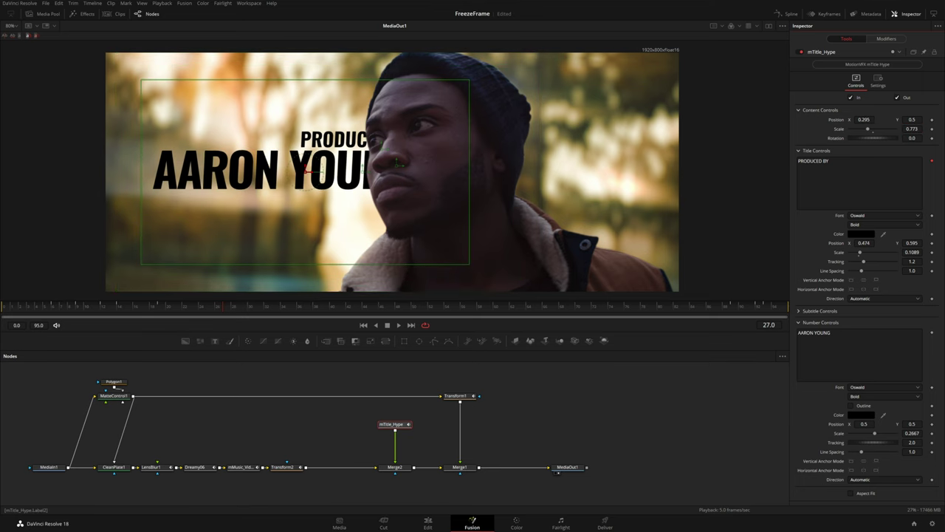
# Shift Transform1's pivot left and set its vertical value to 0.728
pyautogui.click(464, 395)
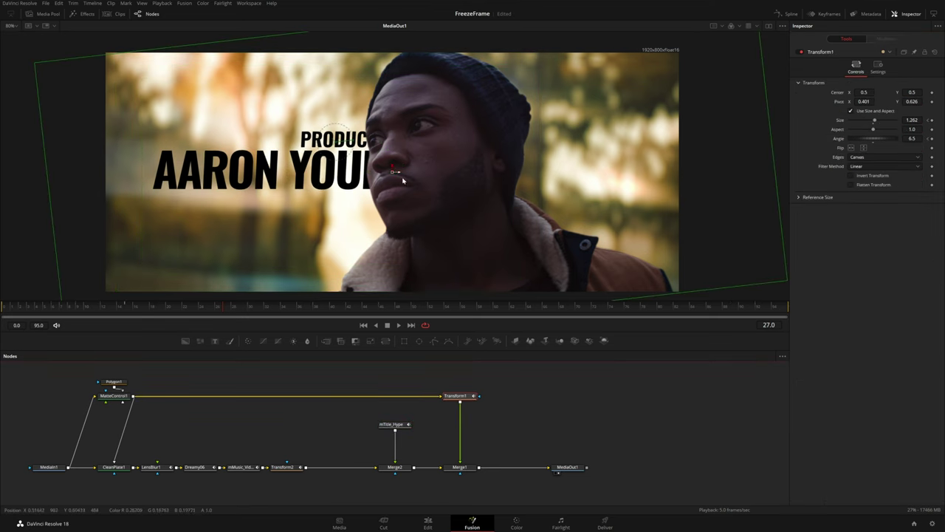
pyautogui.moveTo(910, 102)
pyautogui.mouseDown()
pyautogui.moveTo(895, 106)
pyautogui.moveTo(922, 101)
pyautogui.mouseUp()
pyautogui.press('Tab')
pyautogui.write('0.728')
# Set the title's overall scale to 0.702 and reposition it slightly up and left
pyautogui.click(394, 424)
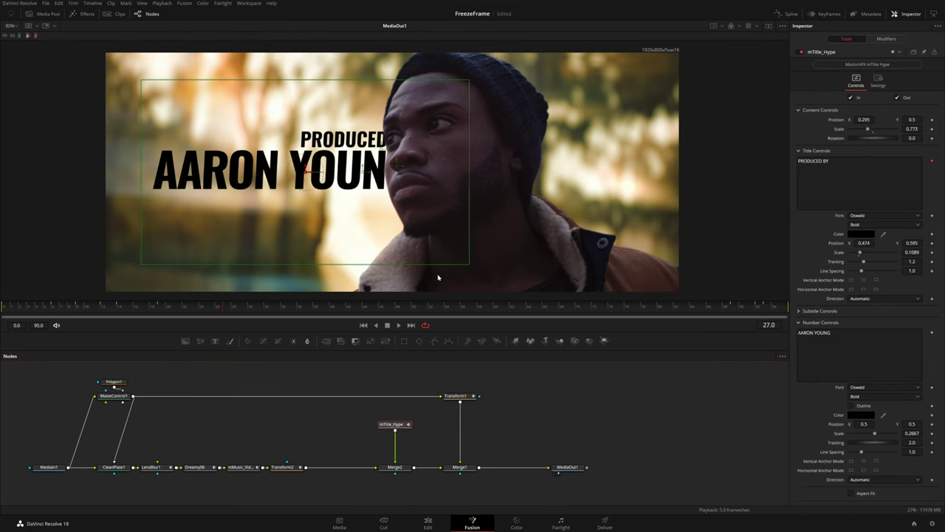
pyautogui.click(912, 129)
pyautogui.write('0.702')
pyautogui.press('Return')
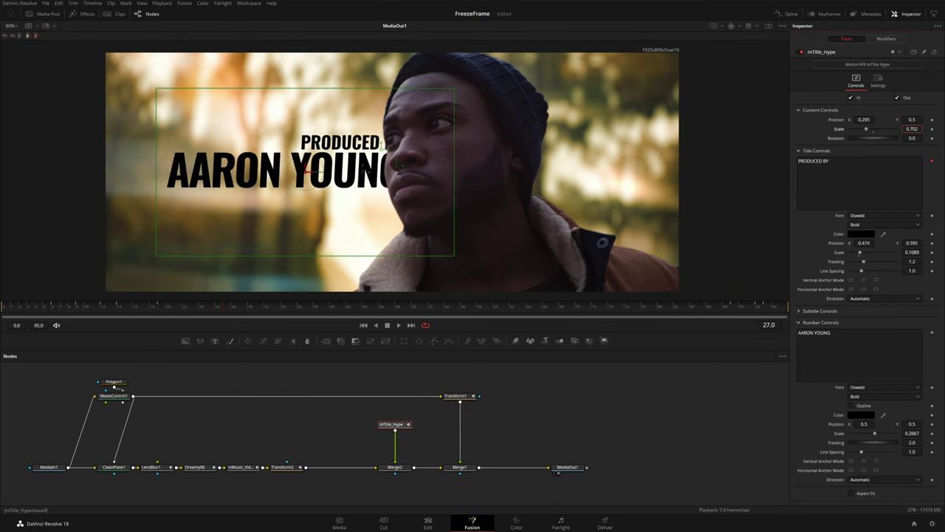
pyautogui.moveTo(865, 120); pyautogui.dragTo(909, 119)
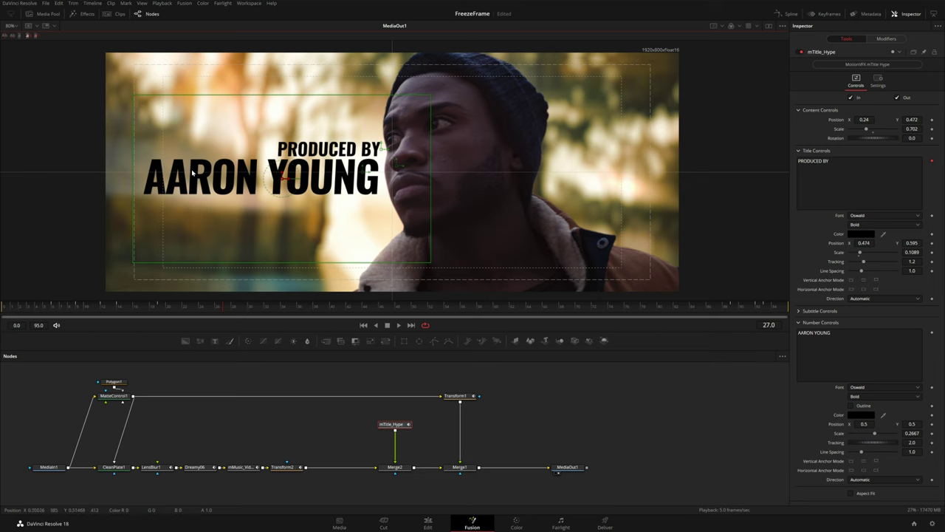
pyautogui.moveTo(912, 119); pyautogui.dragTo(927, 119)
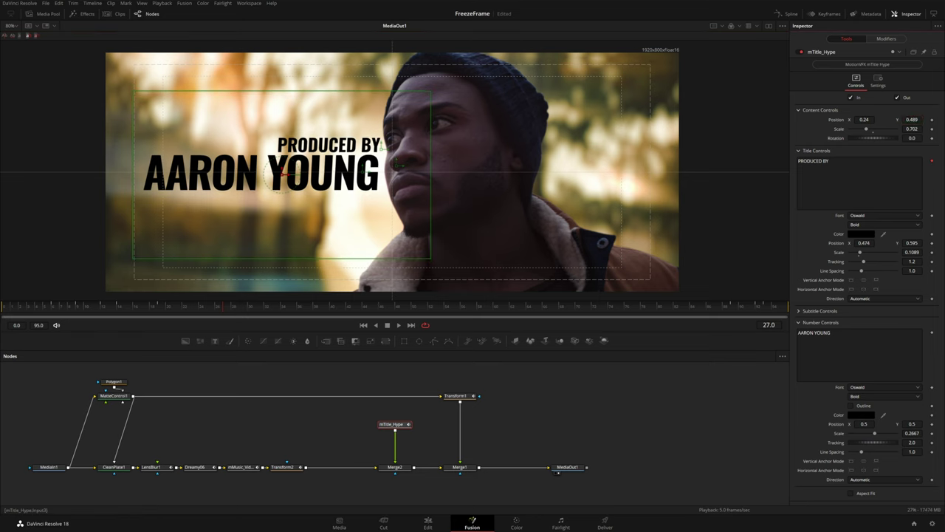
pyautogui.moveTo(864, 119); pyautogui.dragTo(812, 149)
# Move PRODUCED BY to X 0.442 at scale 0.1121 and preview the animation to frame 46
pyautogui.moveTo(865, 242); pyautogui.dragTo(828, 242)
pyautogui.moveTo(912, 251); pyautogui.dragTo(921, 252)
pyautogui.press('space')
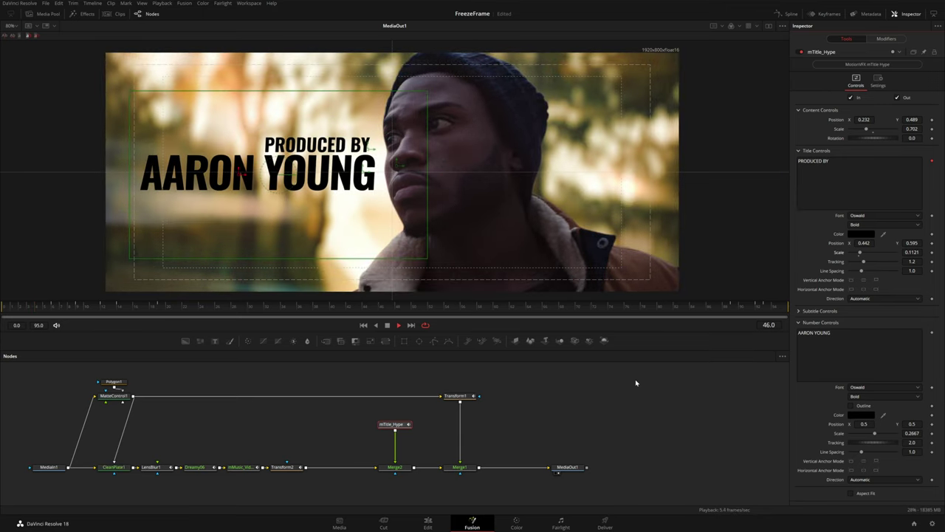
pyautogui.moveTo(449, 301); pyautogui.dragTo(361, 293)
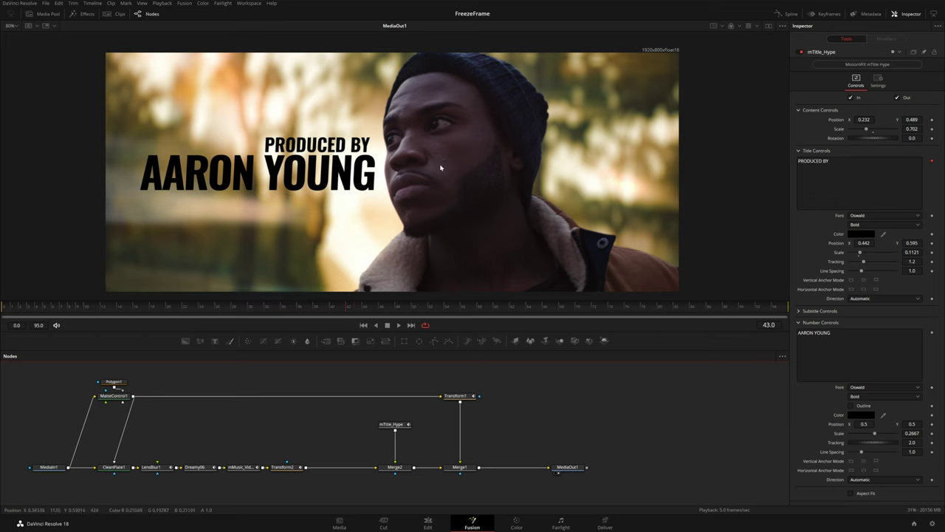
# Insert a Color Corrector between Transform1 and Merge1 and raise its contrast
pyautogui.click(465, 400)
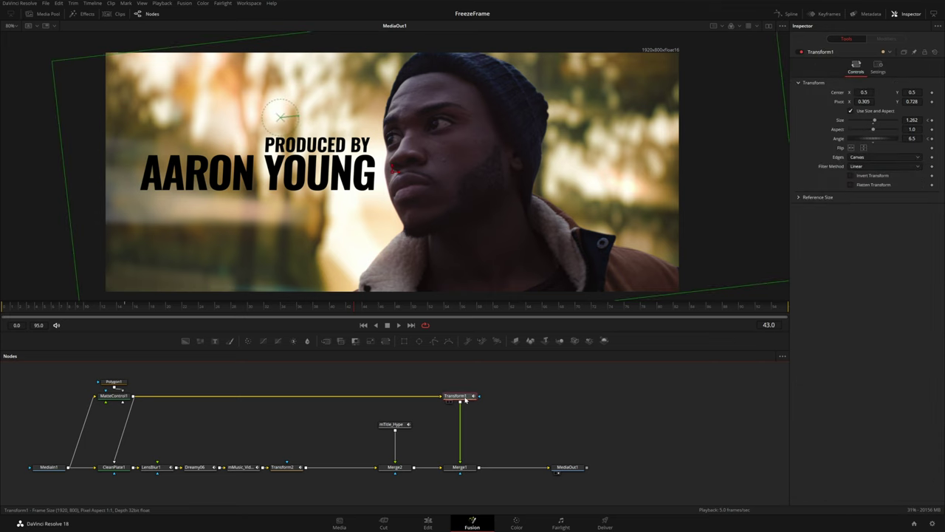
pyautogui.click(249, 342)
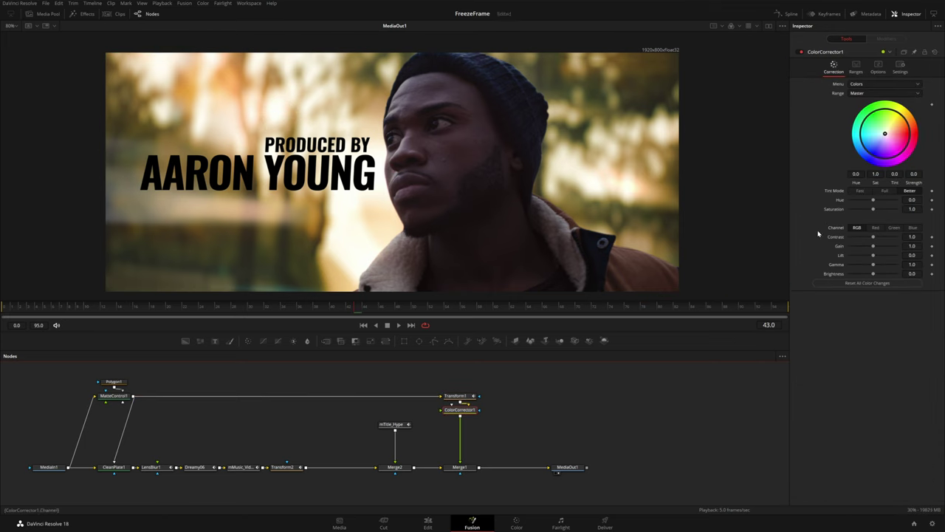
pyautogui.moveTo(873, 236); pyautogui.dragTo(875, 236)
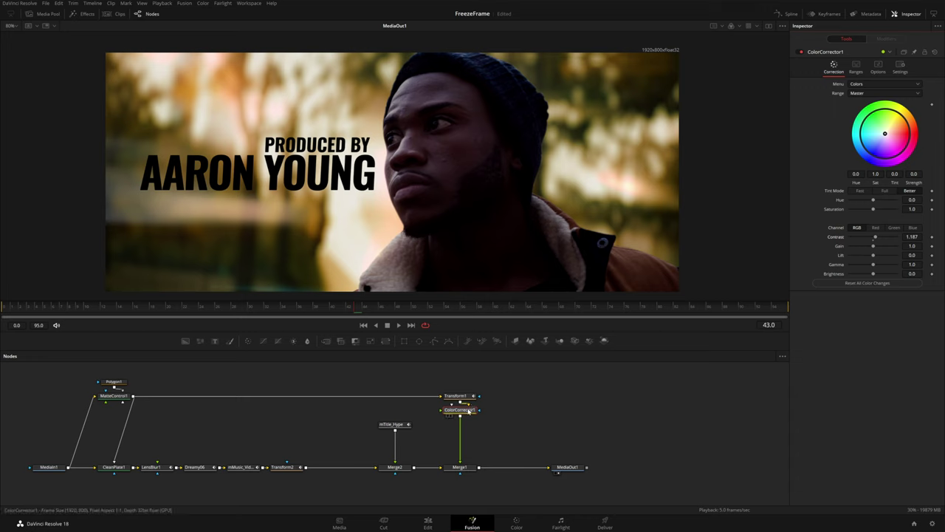
pyautogui.moveTo(469, 405); pyautogui.dragTo(469, 423)
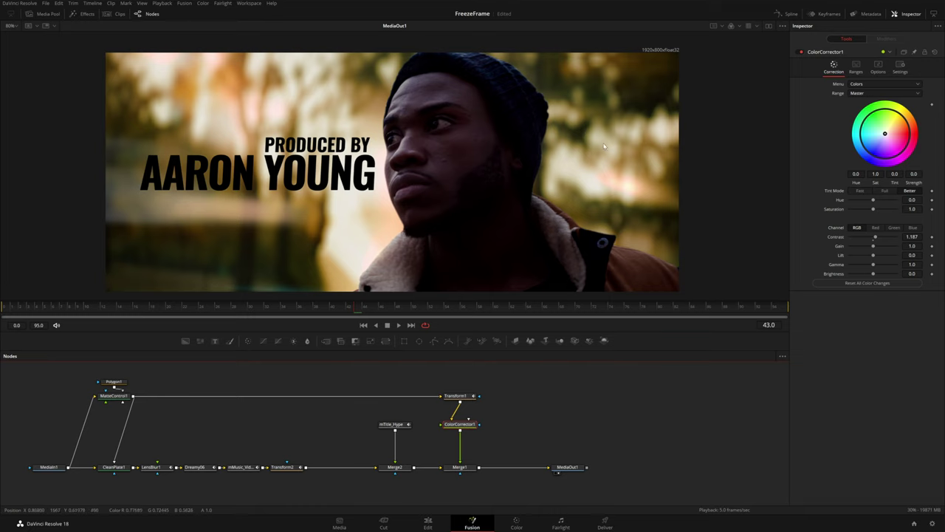
# Toggle Pre-Divide/Post-Multiply in the color corrector's options
pyautogui.click(875, 70)
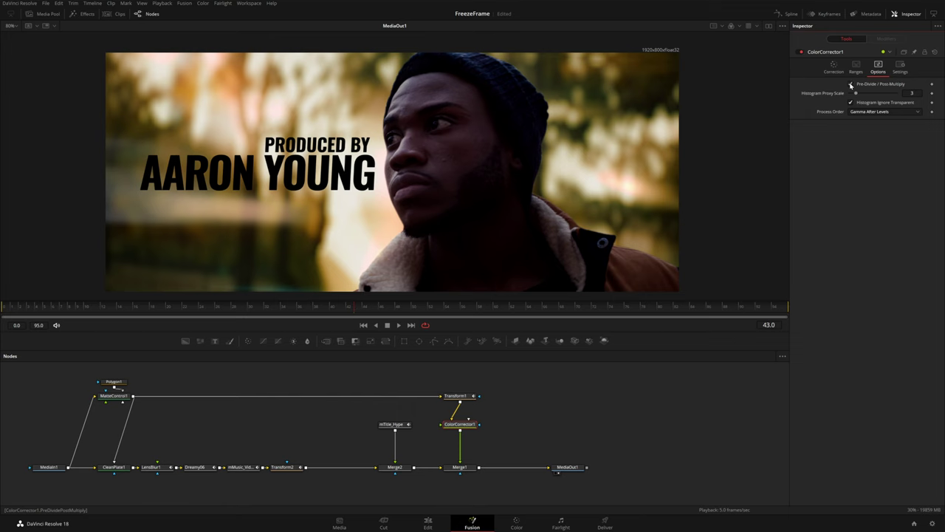
pyautogui.click(851, 84)
pyautogui.click(834, 67)
# Refine the grade to contrast 1.392, brightness 0.041, saturation 0.523 with a slight tint, comparing before/after
pyautogui.moveTo(875, 238); pyautogui.dragTo(862, 212)
pyautogui.moveTo(912, 265); pyautogui.dragTo(916, 264)
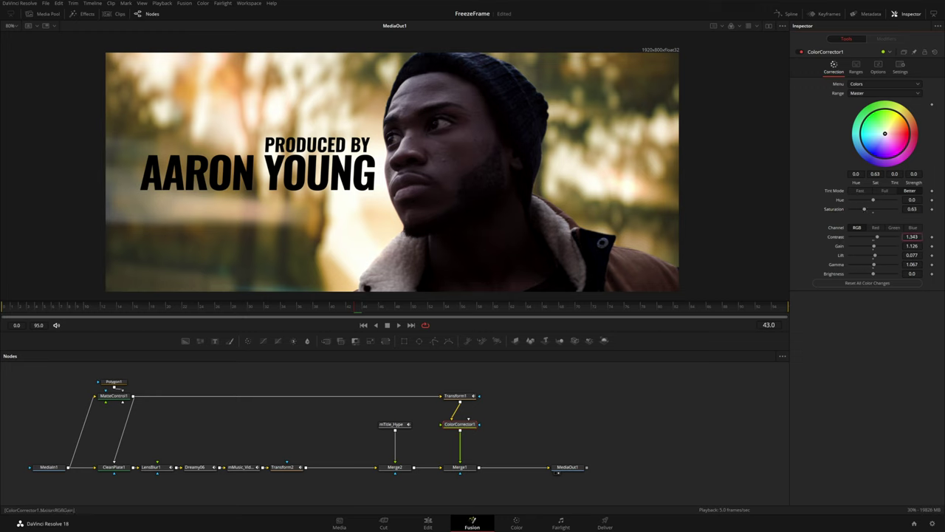
pyautogui.moveTo(832, 274); pyautogui.dragTo(835, 274)
pyautogui.moveTo(884, 134); pyautogui.dragTo(891, 133)
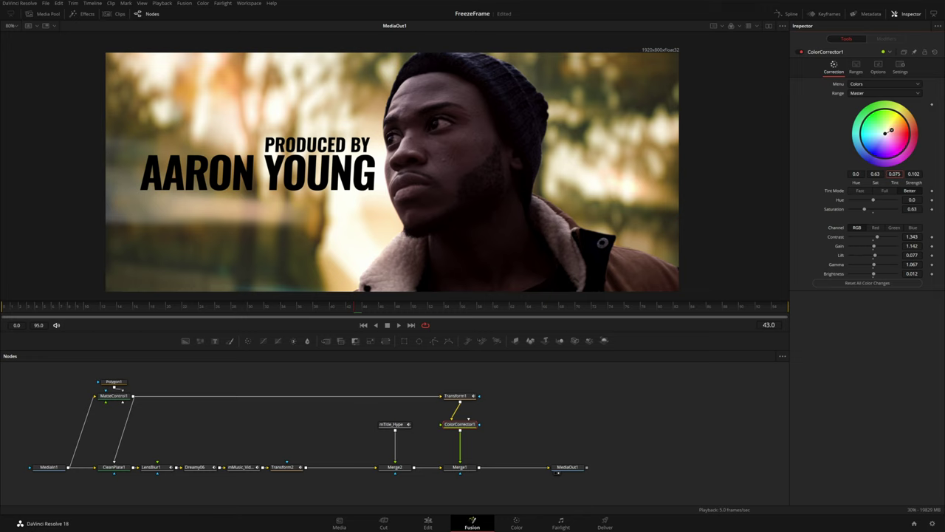
pyautogui.moveTo(865, 209); pyautogui.dragTo(863, 209)
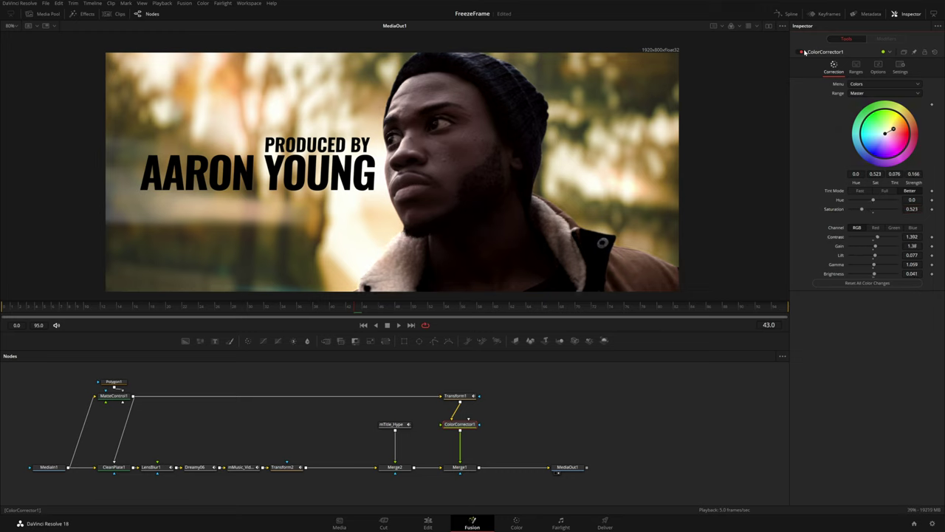
pyautogui.click(800, 51)
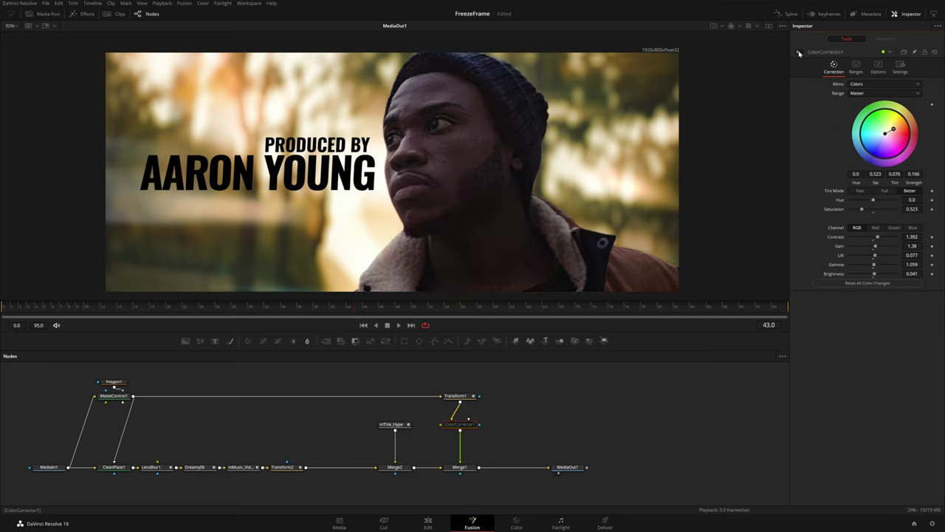
pyautogui.click(800, 52)
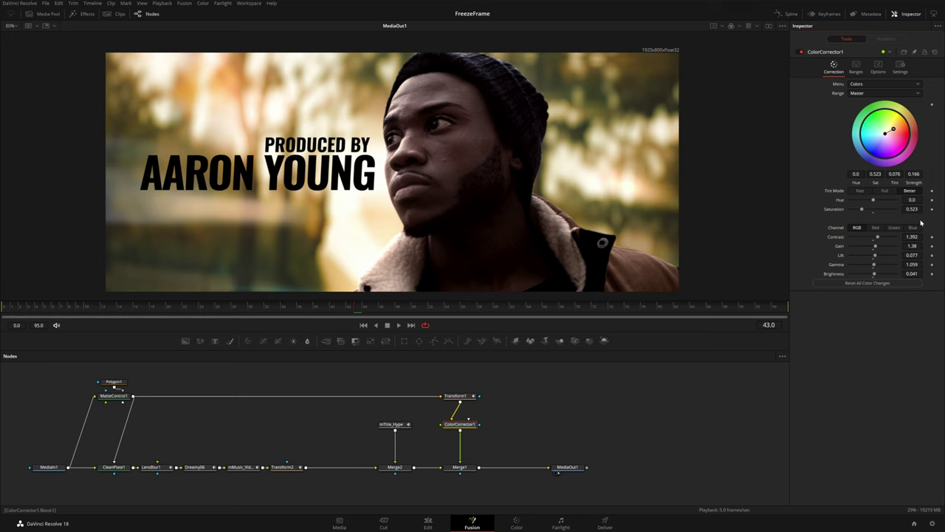
# In ColorCorrector1's Settings, lower Blend to 0.2 at frame 0, then scrub to frame 23
pyautogui.click(899, 68)
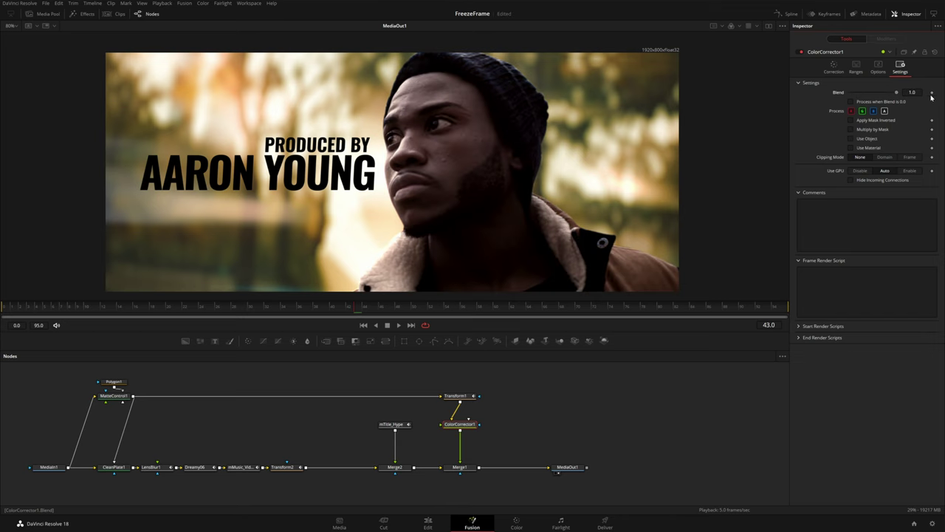
pyautogui.click(128, 306)
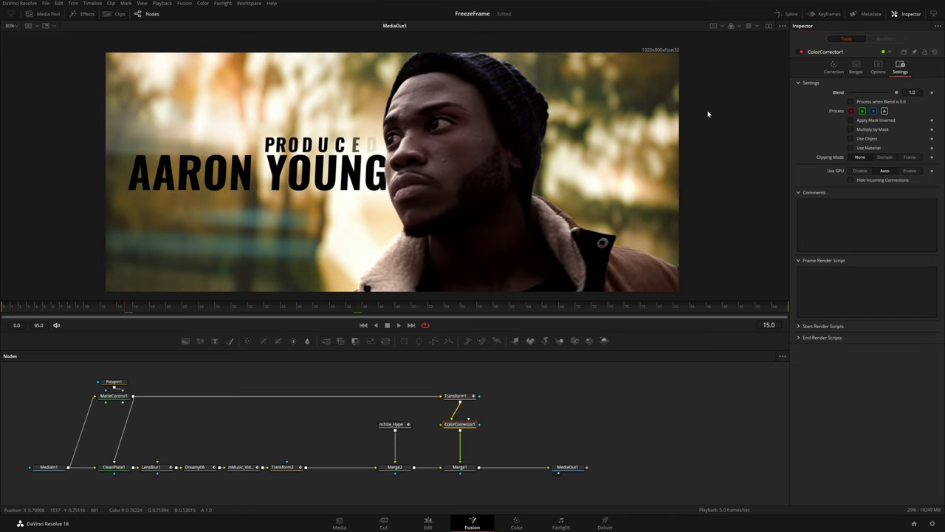
pyautogui.press('Home')
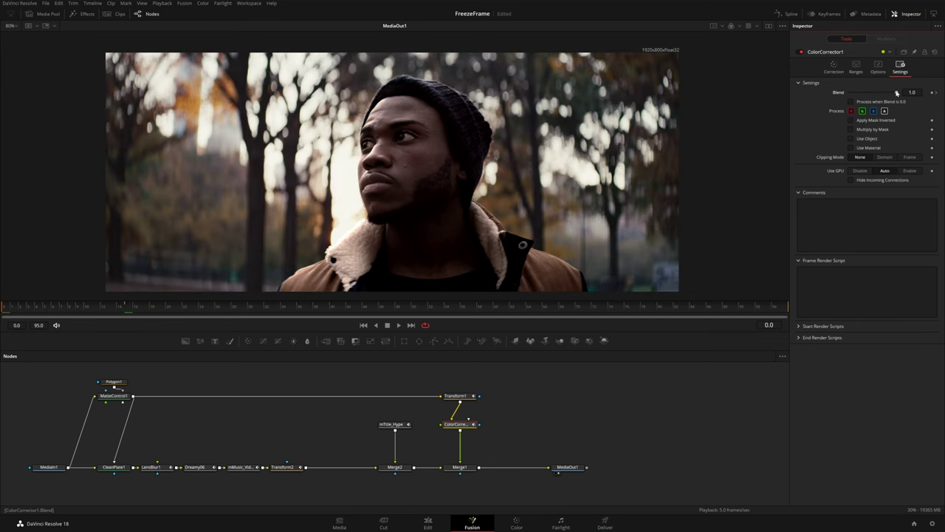
pyautogui.moveTo(896, 93); pyautogui.dragTo(859, 92)
pyautogui.click(36, 311)
pyautogui.moveTo(36, 311); pyautogui.dragTo(190, 311)
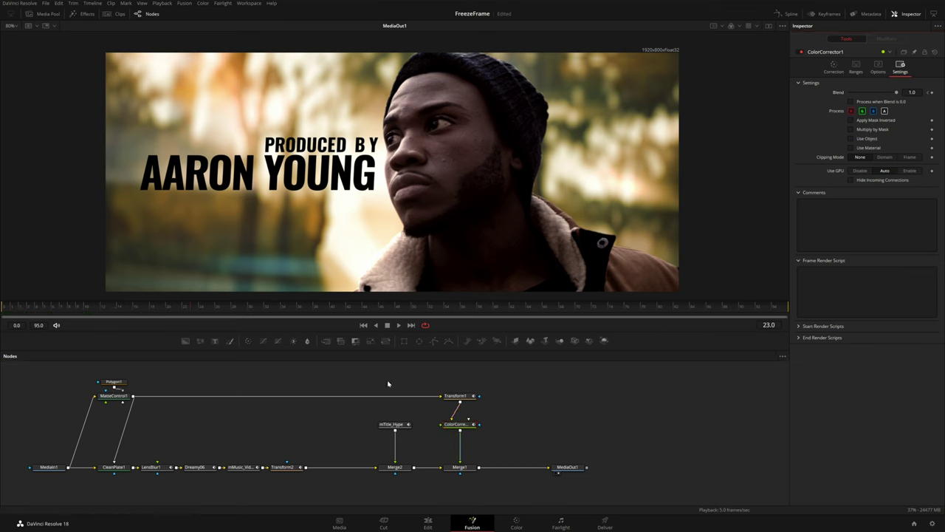
# Add a Camera Shake node between MatteControl1 and Transform1 and play its output
pyautogui.hotkey('shift', 'space')
pyautogui.write('lens')
pyautogui.press('BackSpace')
pyautogui.press('BackSpace')
pyautogui.press('BackSpace')
pyautogui.press('BackSpace')
pyautogui.write('came')
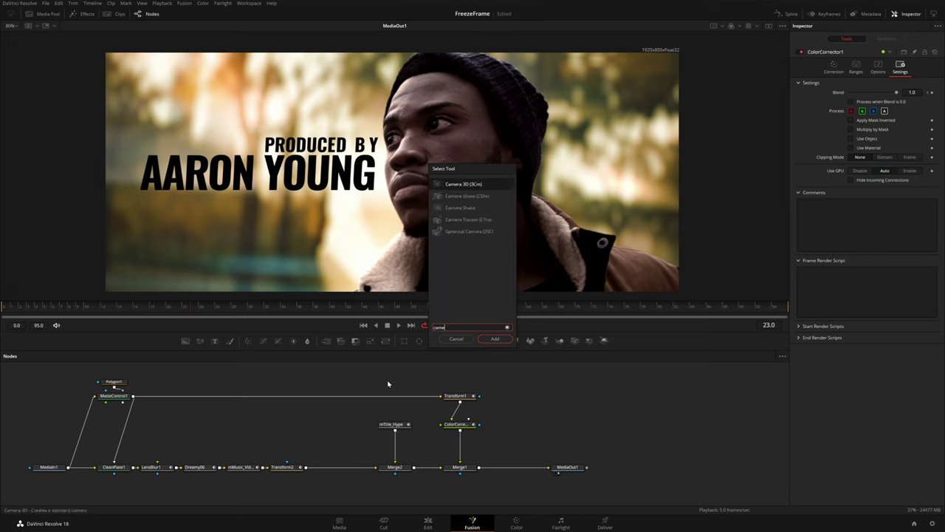
pyautogui.write('r')
pyautogui.press('Down')
pyautogui.press('Return')
pyautogui.moveTo(395, 384); pyautogui.dragTo(393, 399)
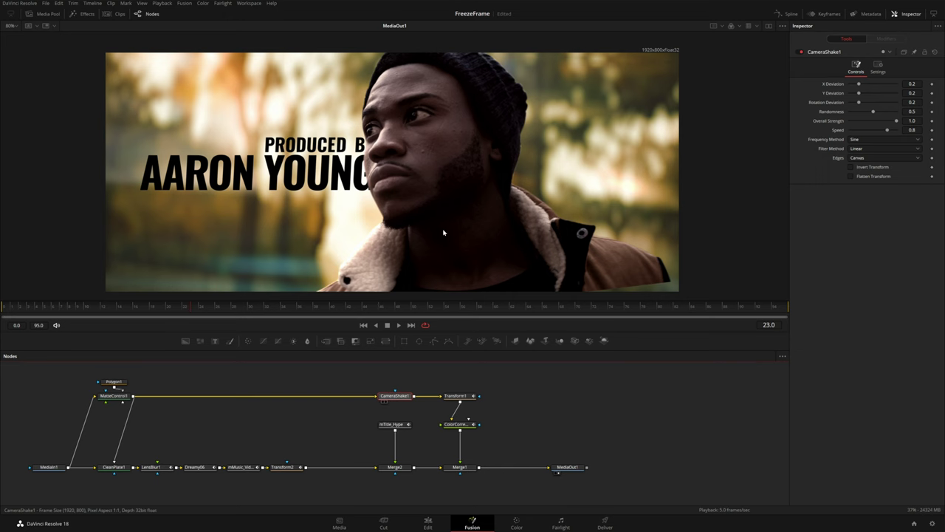
pyautogui.press('1')
pyautogui.press('space')
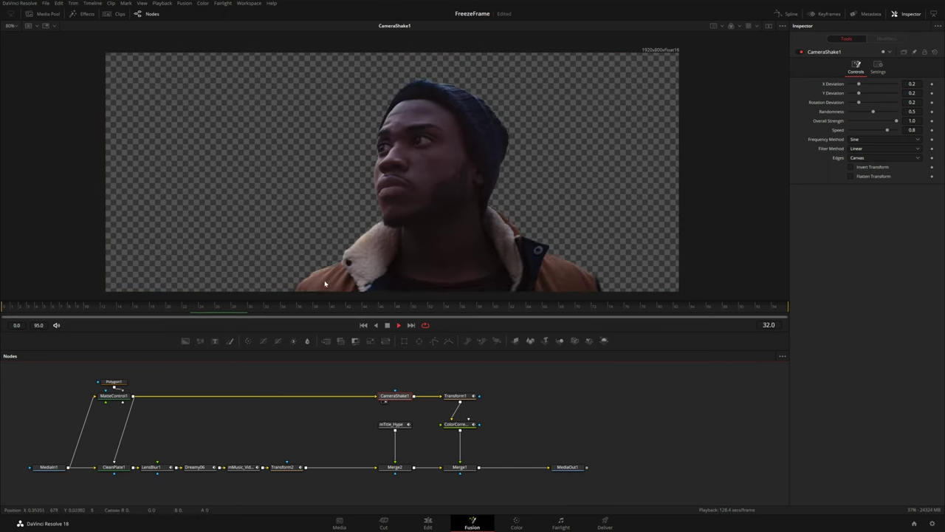
# Zero the X, Y and rotation deviations, then add back slight X and Y shake
pyautogui.click(912, 84)
pyautogui.write('0.075')
pyautogui.press('Return')
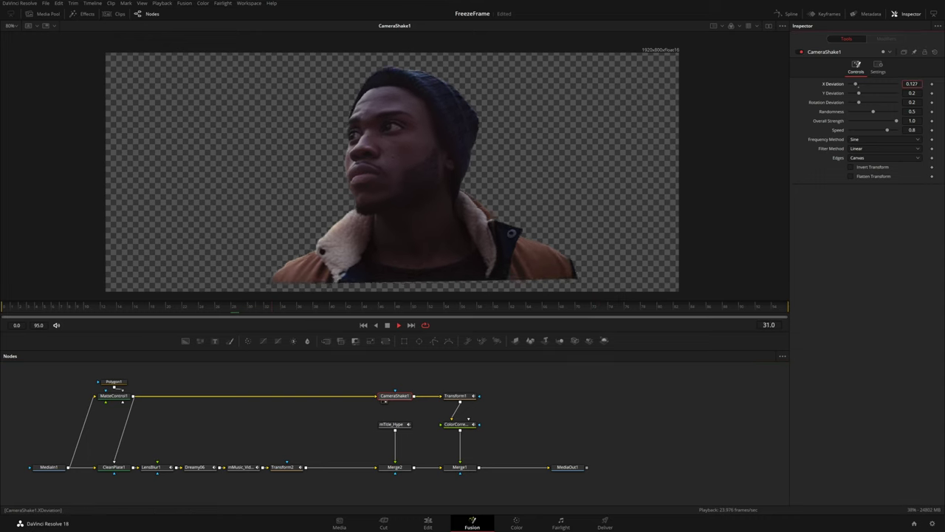
pyautogui.write('0')
pyautogui.press('Tab')
pyautogui.write('0')
pyautogui.press('Return')
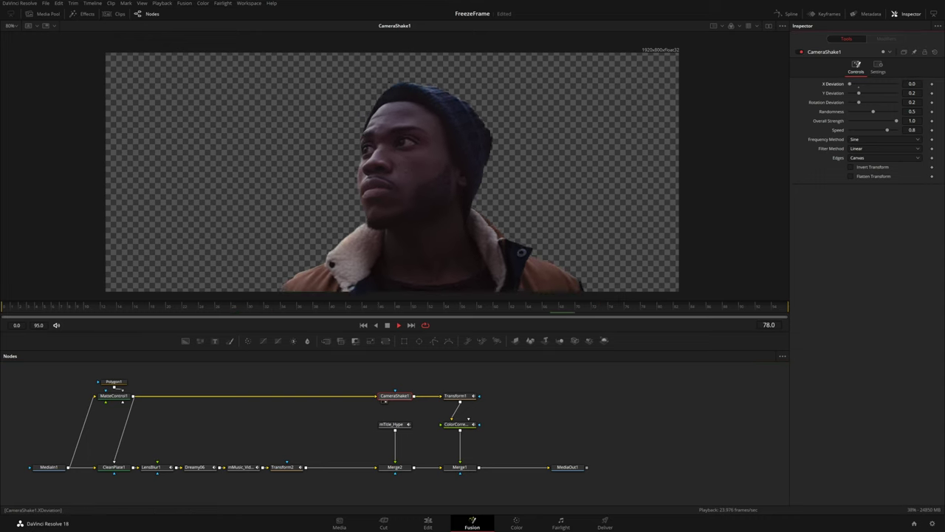
pyautogui.press('Tab')
pyautogui.write('0')
pyautogui.press('Return')
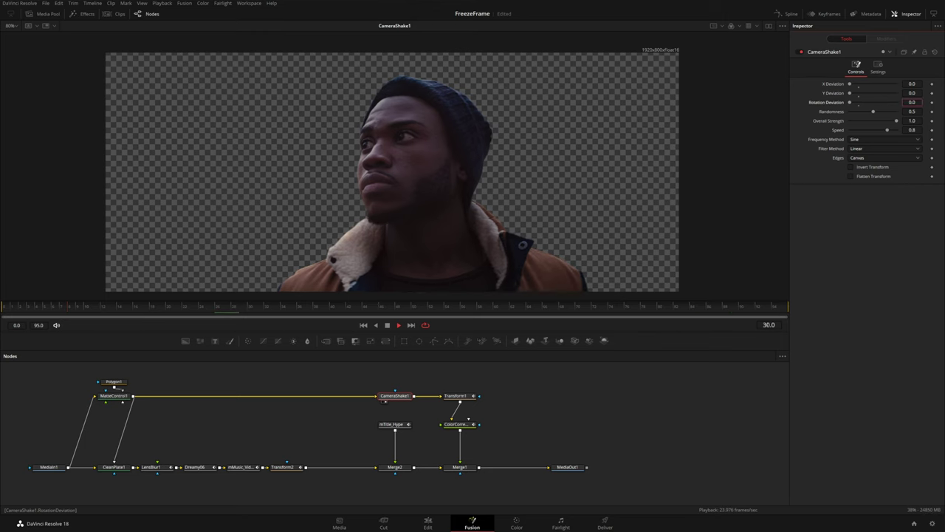
pyautogui.click(912, 93)
pyautogui.write('0.0002')
pyautogui.moveTo(913, 83); pyautogui.dragTo(920, 102)
# Lower Overall Strength to 0.63, use Square Wave frequency, add slight rotation, and view the composite
pyautogui.moveTo(898, 120); pyautogui.dragTo(870, 131)
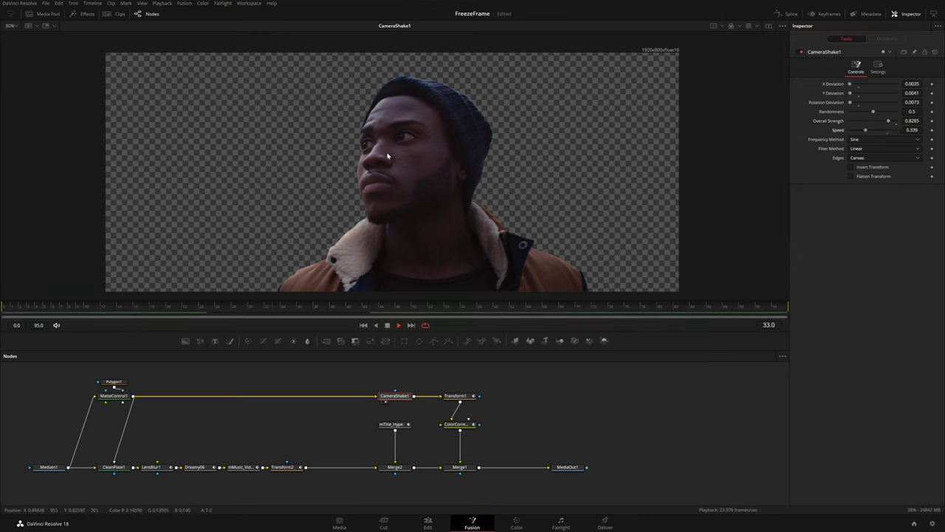
pyautogui.click(863, 140)
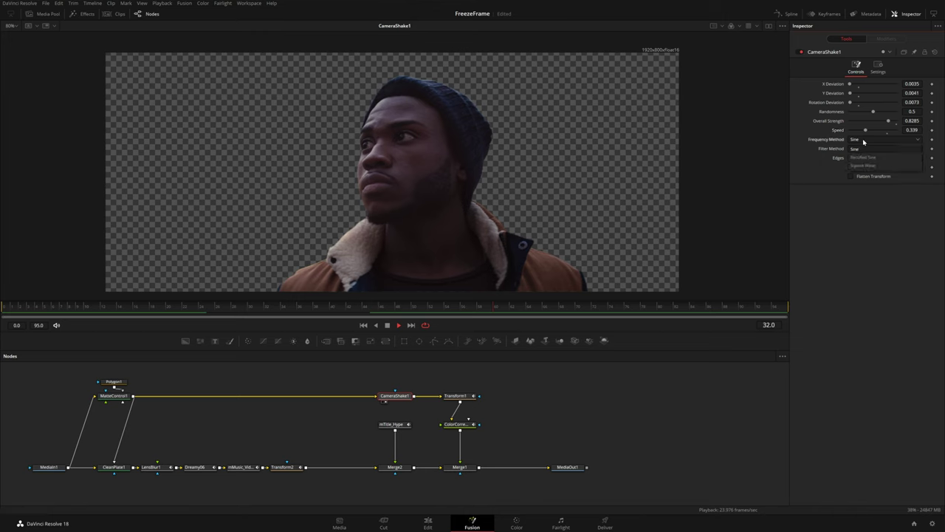
pyautogui.click(863, 166)
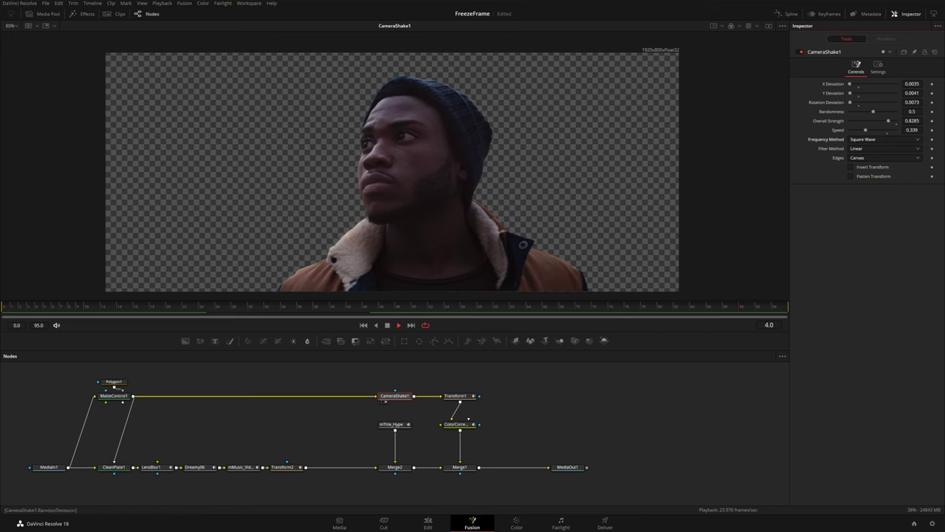
pyautogui.moveTo(850, 102); pyautogui.dragTo(884, 120)
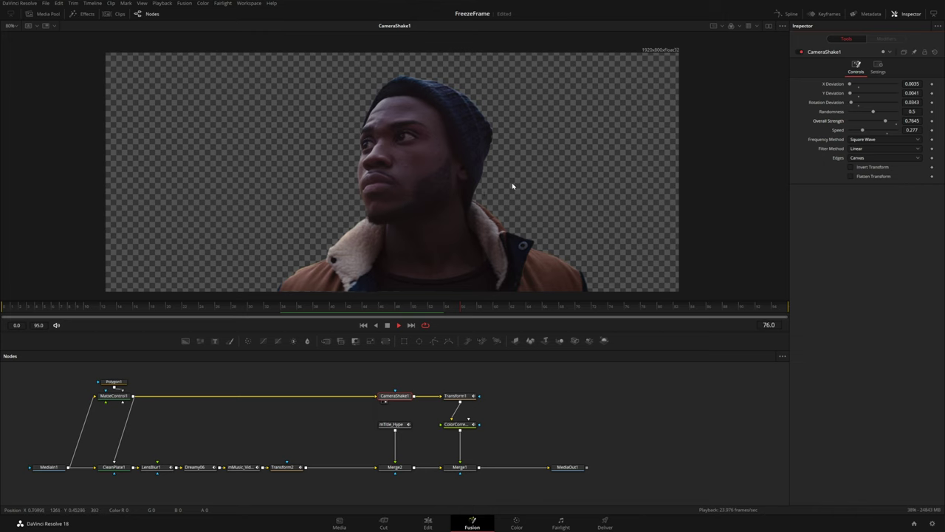
pyautogui.moveTo(566, 467); pyautogui.dragTo(540, 175)
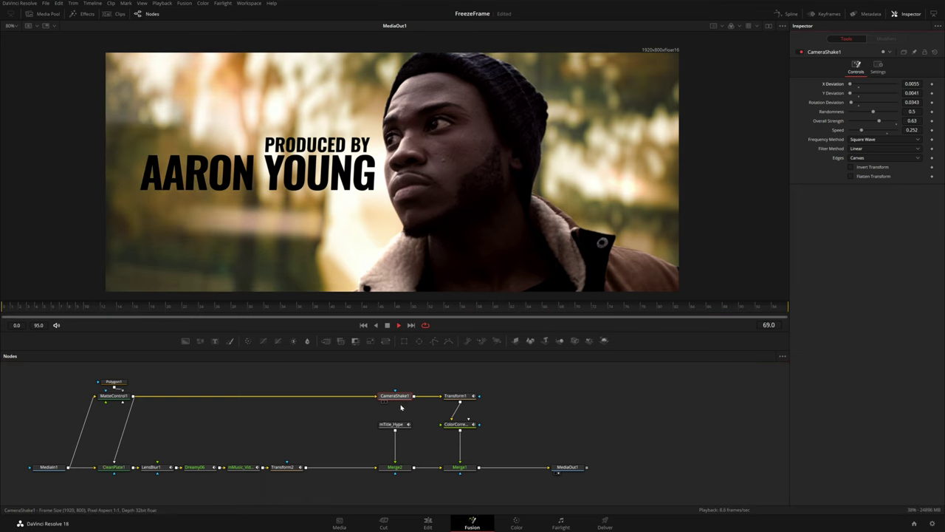
# Paste a copy of CameraShake1 between mTitle_Hype and Merge2 and play to check it
pyautogui.press('space')
pyautogui.hotkey('ctrl', 'c')
pyautogui.hotkey('ctrl', 'v')
pyautogui.moveTo(393, 424); pyautogui.dragTo(396, 443)
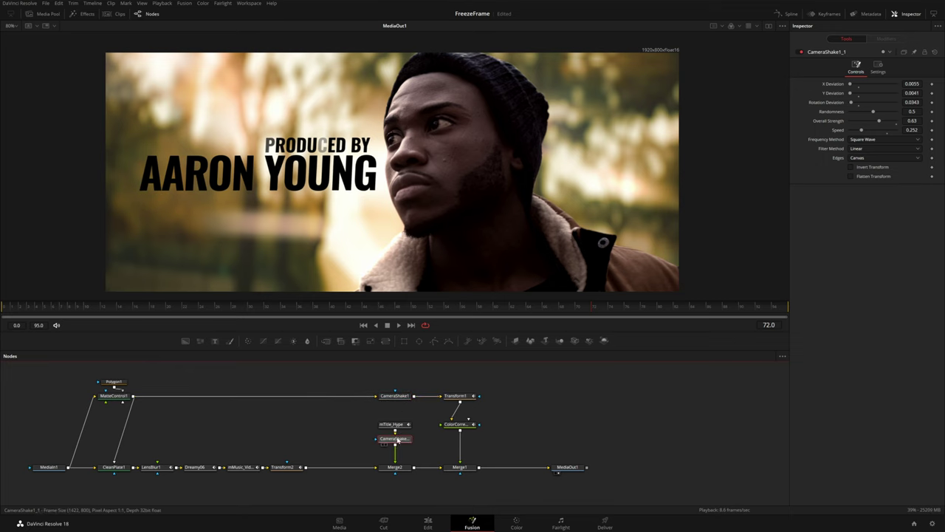
pyautogui.press('space')
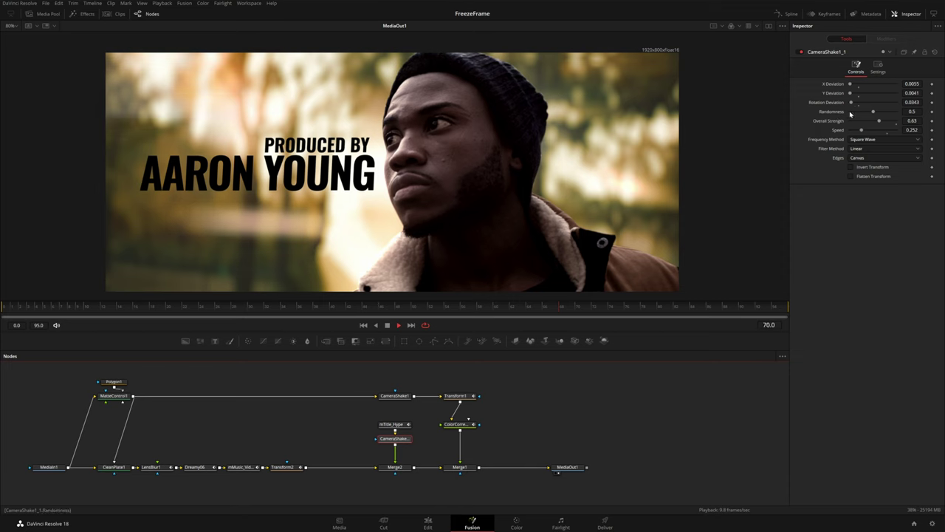
pyautogui.press('space')
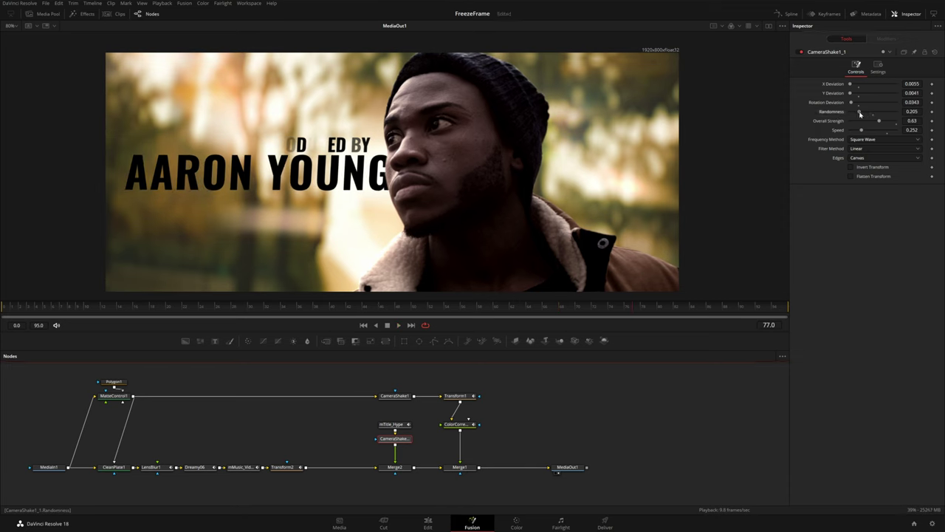
# Reduce the title shake's deviation and strength to 0.535, then add a Background node
pyautogui.click(912, 83)
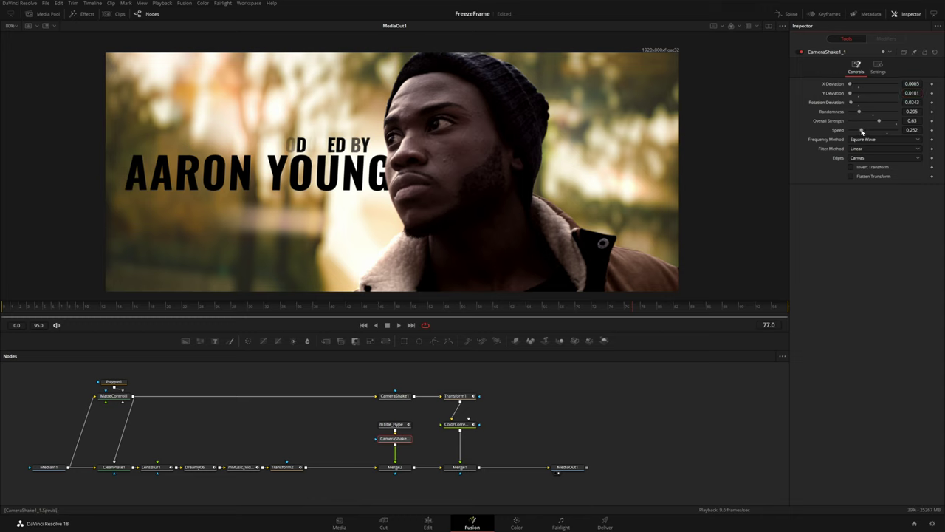
pyautogui.moveTo(880, 123); pyautogui.dragTo(877, 123)
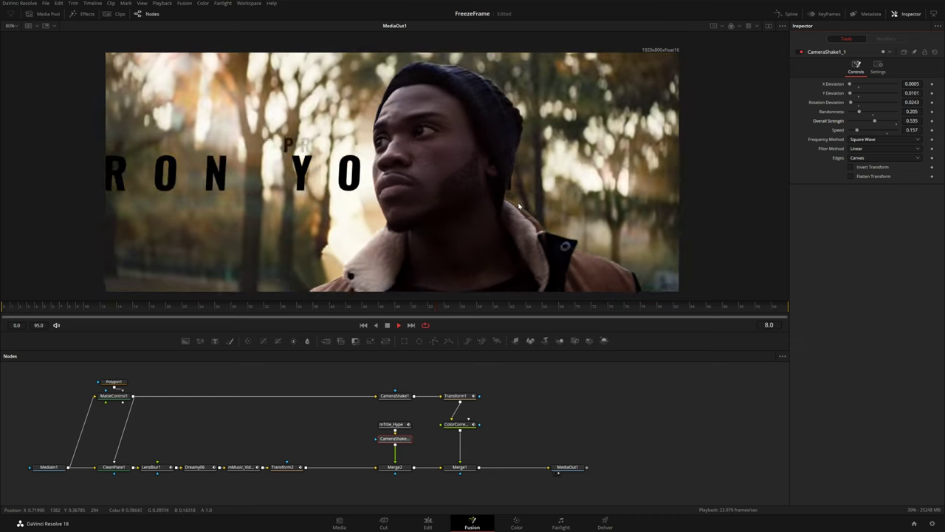
pyautogui.press('space')
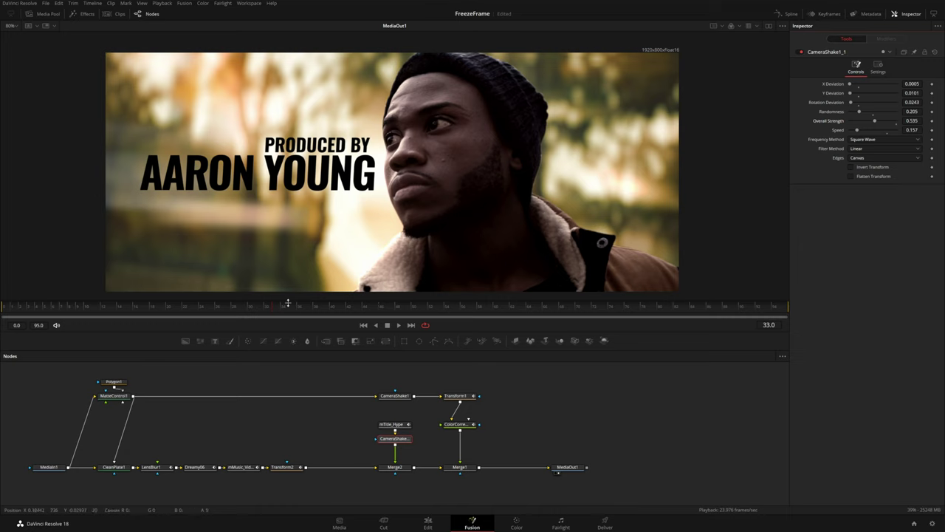
pyautogui.moveTo(185, 343); pyautogui.dragTo(531, 443)
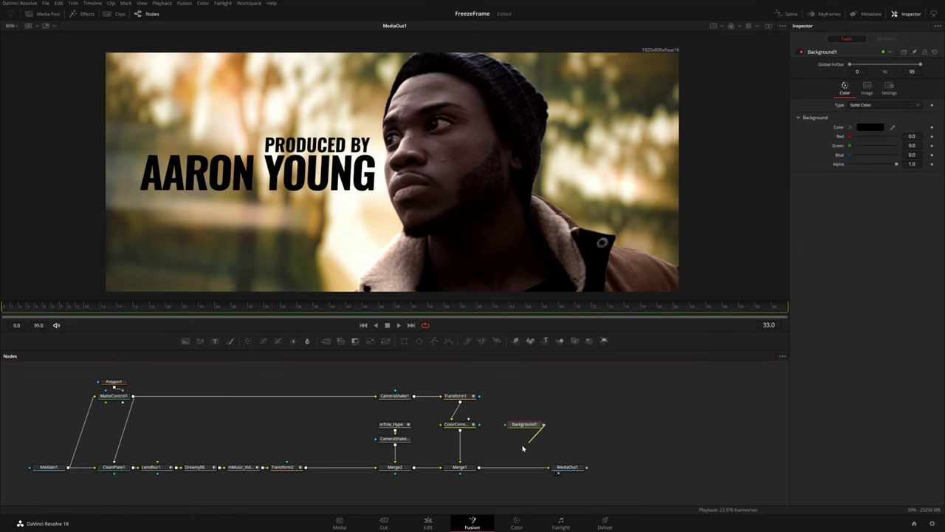
# Merge Background1 over the composite via Merge3 with an inverted, resized Rectangle mask
pyautogui.moveTo(482, 468); pyautogui.dragTo(480, 468)
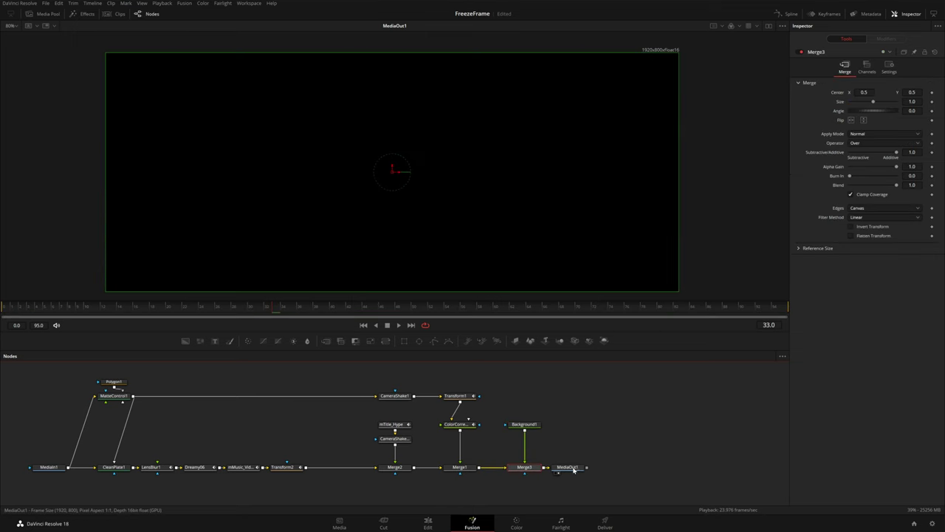
pyautogui.click(533, 426)
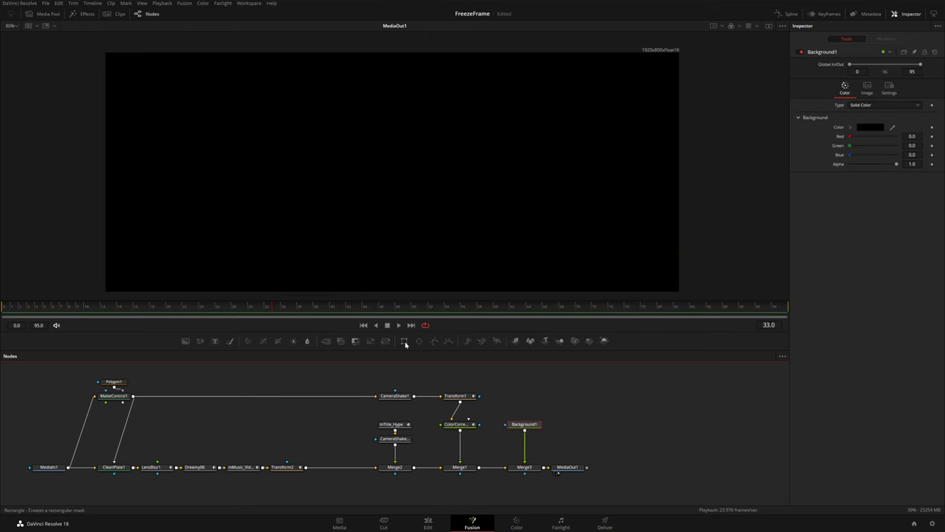
pyautogui.click(404, 340)
pyautogui.moveTo(525, 413); pyautogui.dragTo(528, 404)
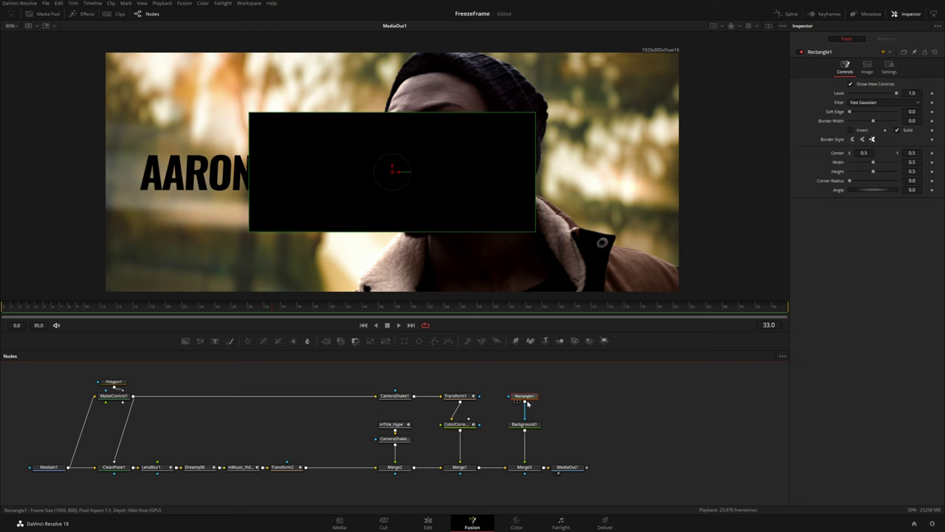
pyautogui.click(857, 129)
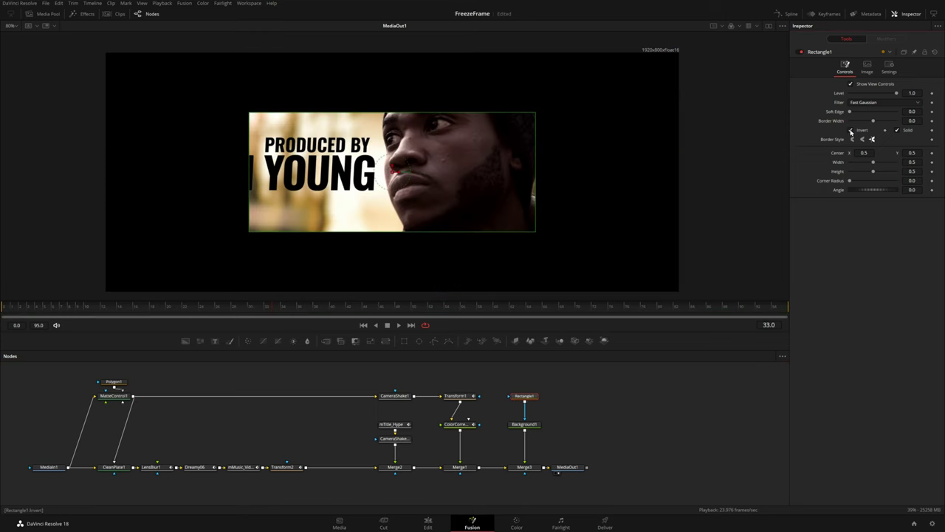
pyautogui.moveTo(536, 172); pyautogui.dragTo(690, 178)
pyautogui.moveTo(660, 234); pyautogui.dragTo(658, 281)
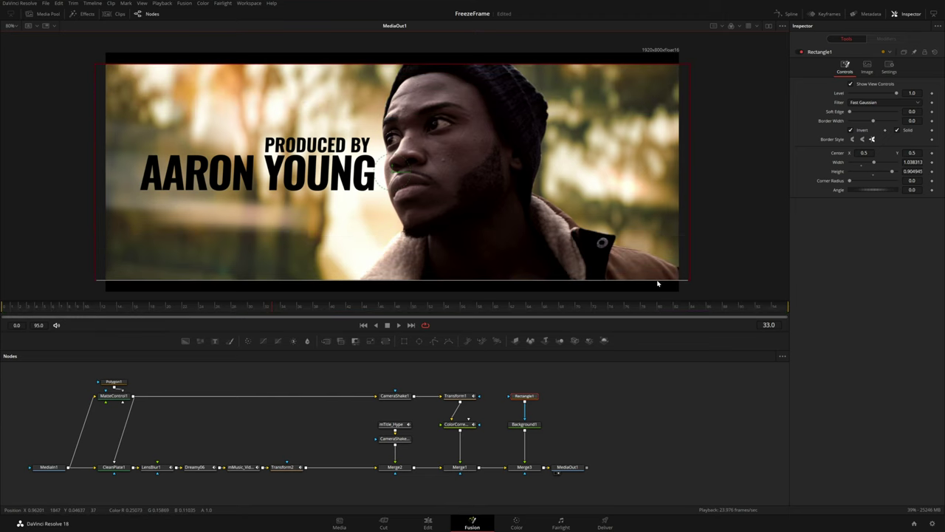
# Tilt the mask to 3.0° and keyframe its angle at frame 15, then return to frame 0
pyautogui.moveTo(871, 190); pyautogui.dragTo(879, 189)
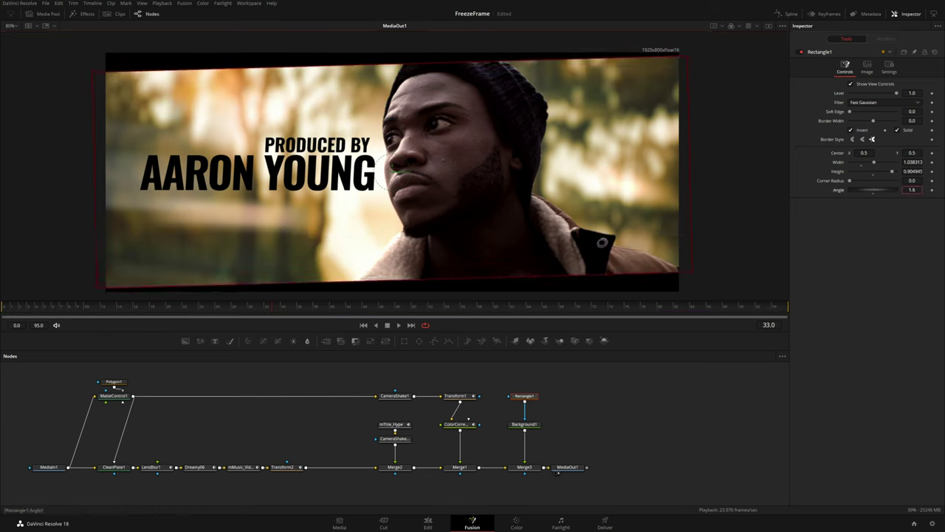
pyautogui.scroll(-1, 913, 171)
pyautogui.scroll(-3, 913, 171)
pyautogui.scroll(2, 913, 190)
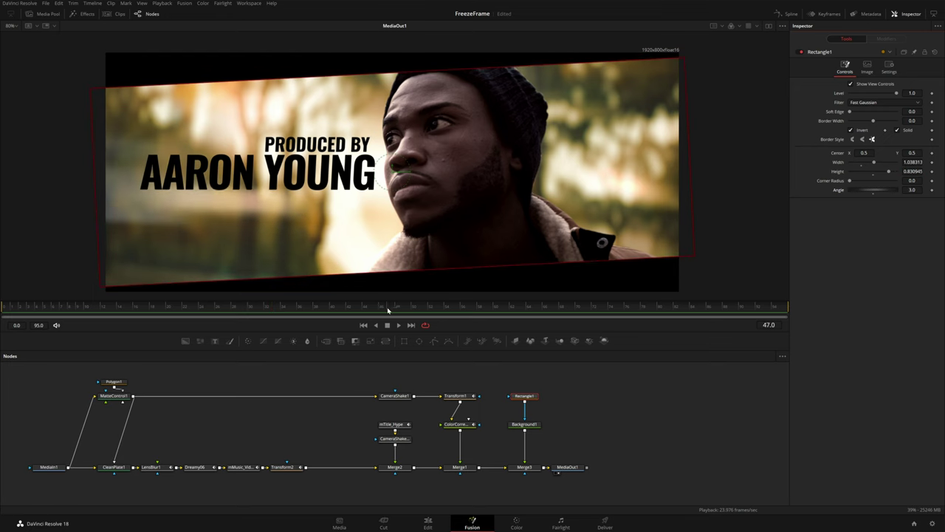
pyautogui.moveTo(273, 306); pyautogui.dragTo(130, 307)
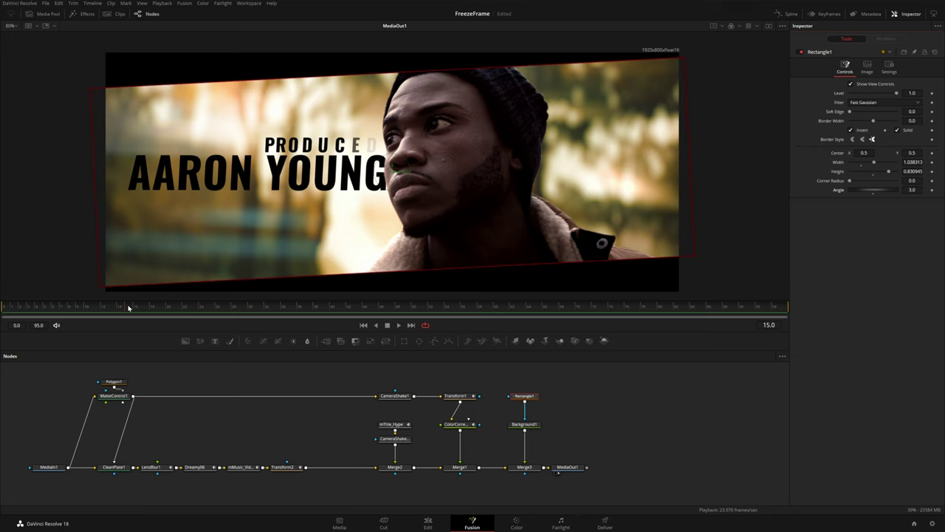
pyautogui.click(932, 192)
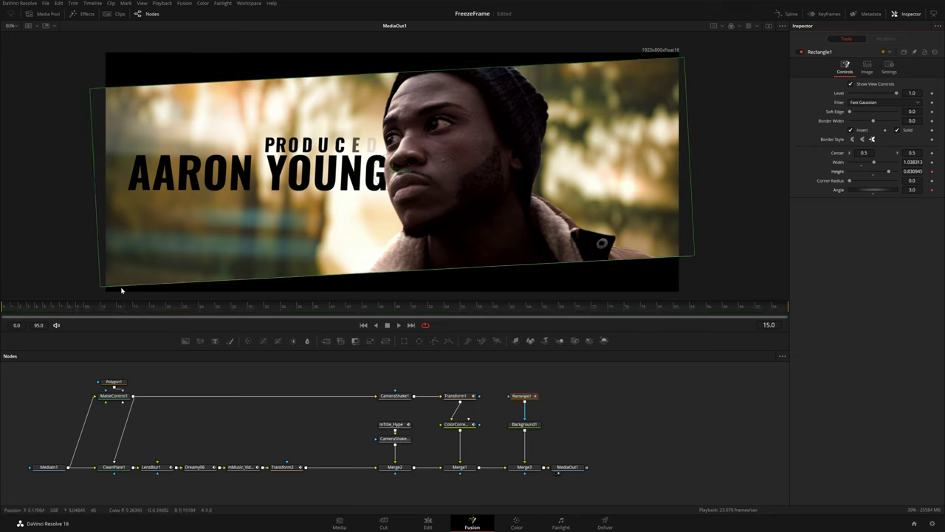
pyautogui.press('Home')
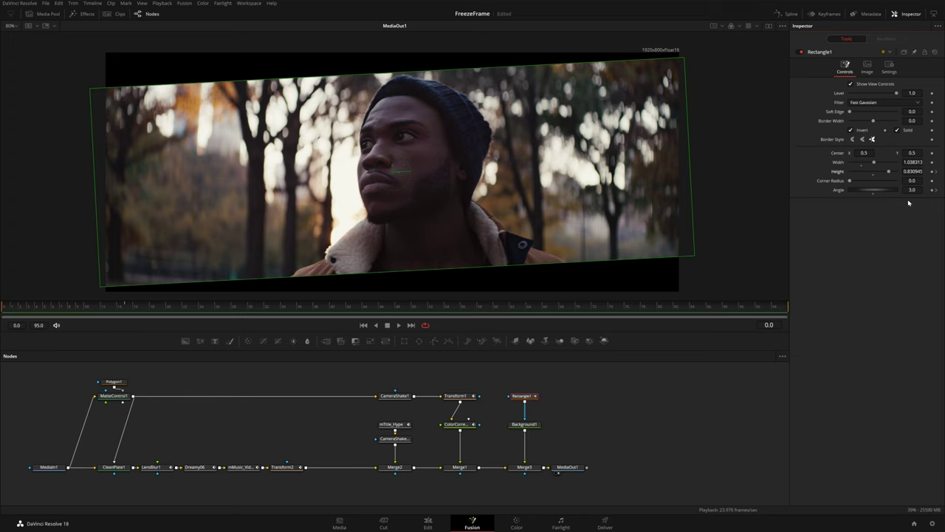
# Set the rectangle mask angle to 0 and raise its height so no bars show at frame 0
pyautogui.write('0')
pyautogui.press('Return')
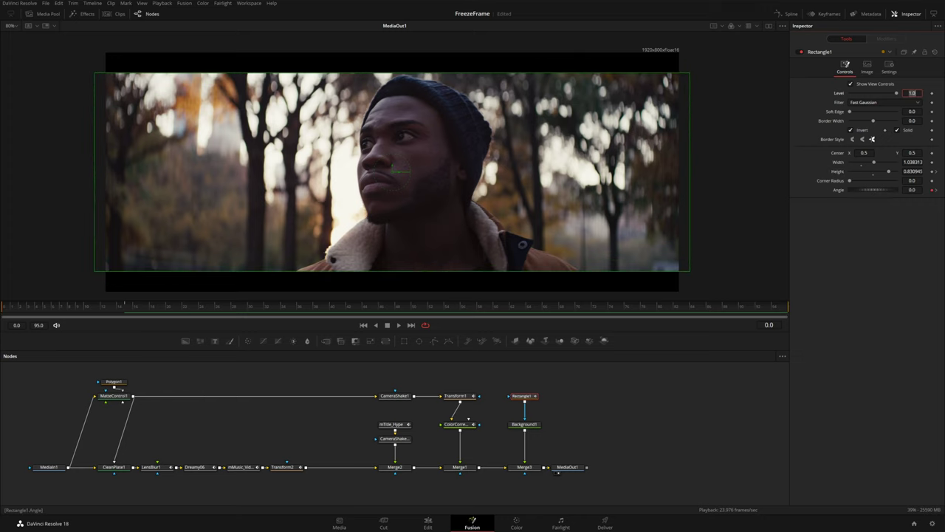
pyautogui.moveTo(500, 274); pyautogui.dragTo(499, 299)
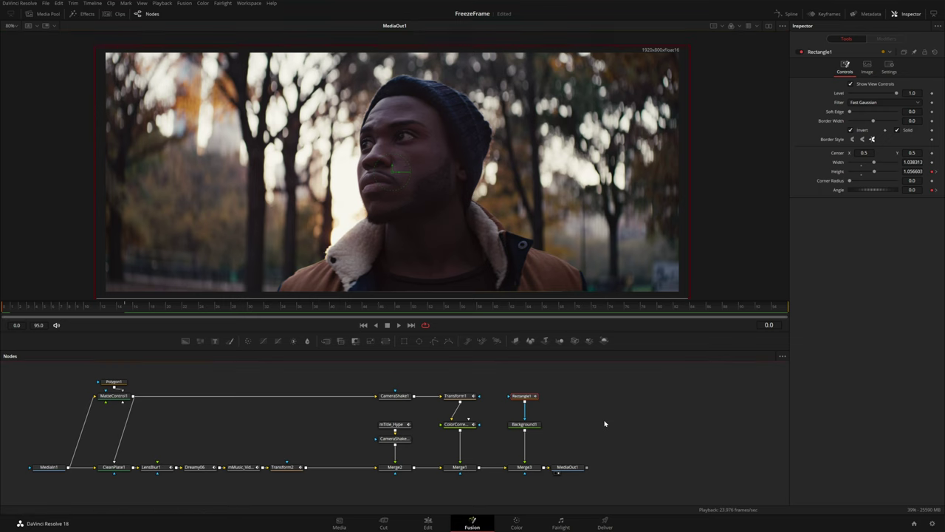
# Play back the letterbox animation, then open the Spline editor at frame 76
pyautogui.press('space')
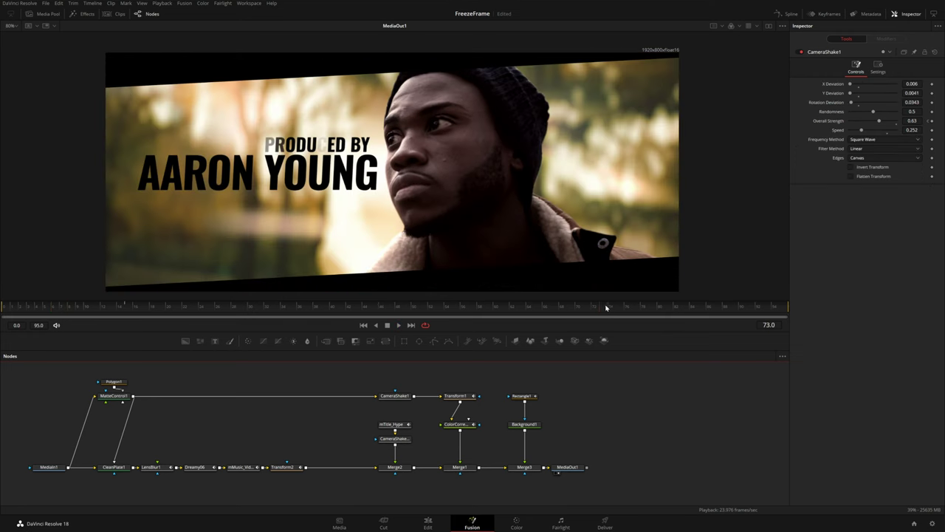
pyautogui.click(629, 310)
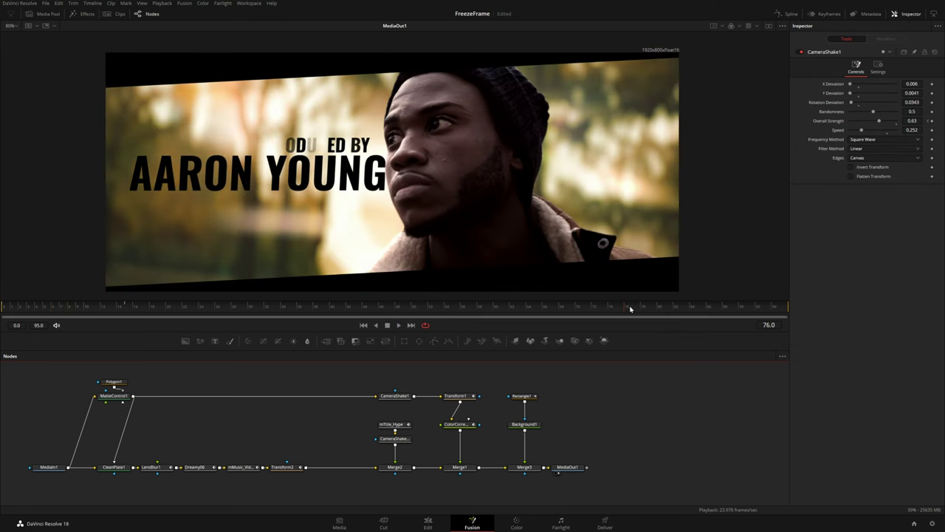
pyautogui.click(791, 14)
# Select LensBlur1, Dreamy06, mMusic_Video_Flare and Transform2 together in the node graph
pyautogui.click(784, 356)
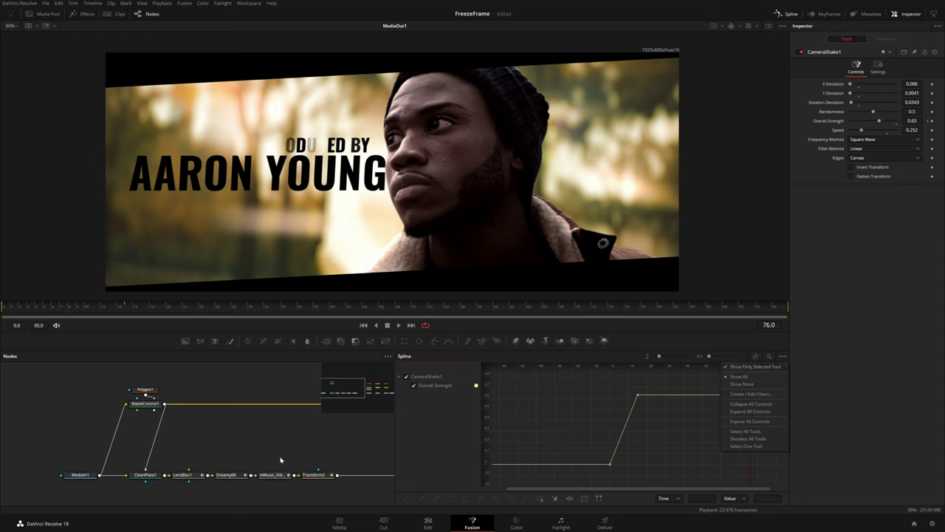
pyautogui.click(151, 406)
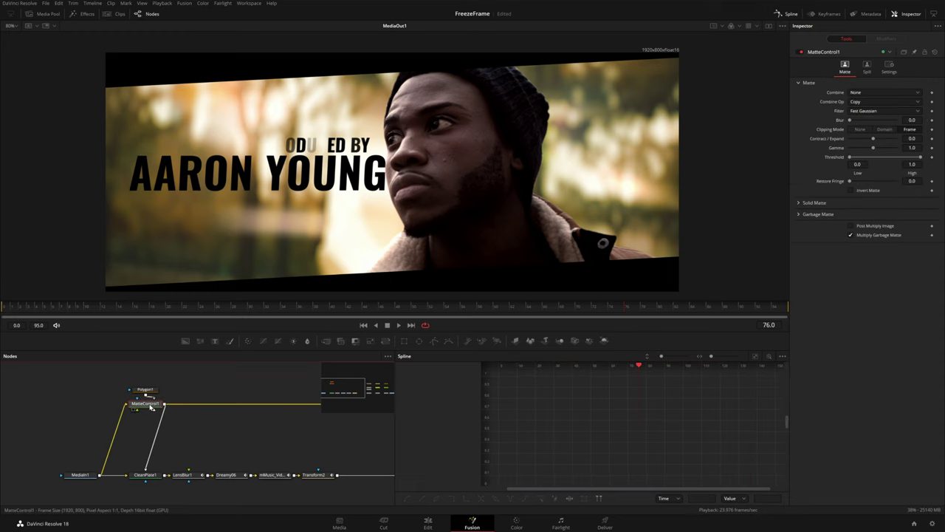
pyautogui.moveTo(296, 448); pyautogui.dragTo(208, 436)
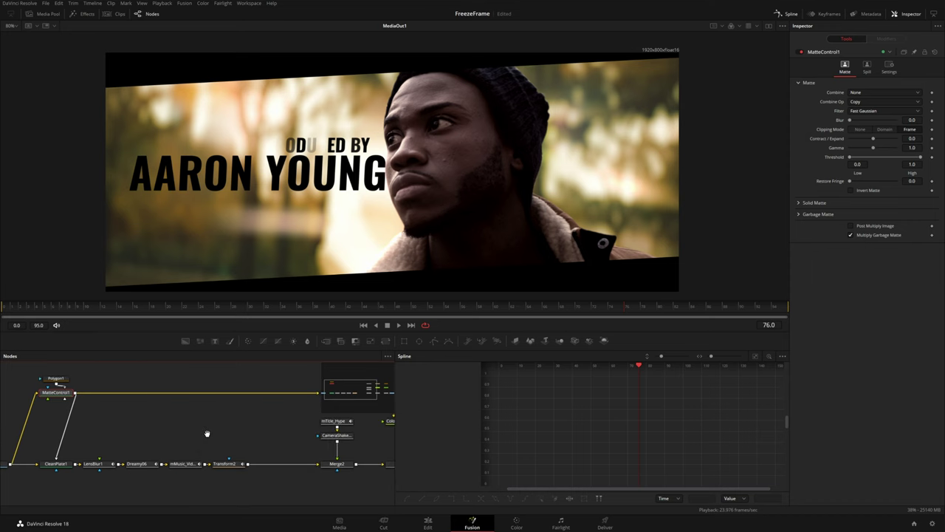
pyautogui.click(96, 464)
pyautogui.keyDown('ctrl'); pyautogui.click(137, 464); pyautogui.keyUp('ctrl')
pyautogui.keyDown('ctrl'); pyautogui.click(183, 464); pyautogui.keyUp('ctrl')
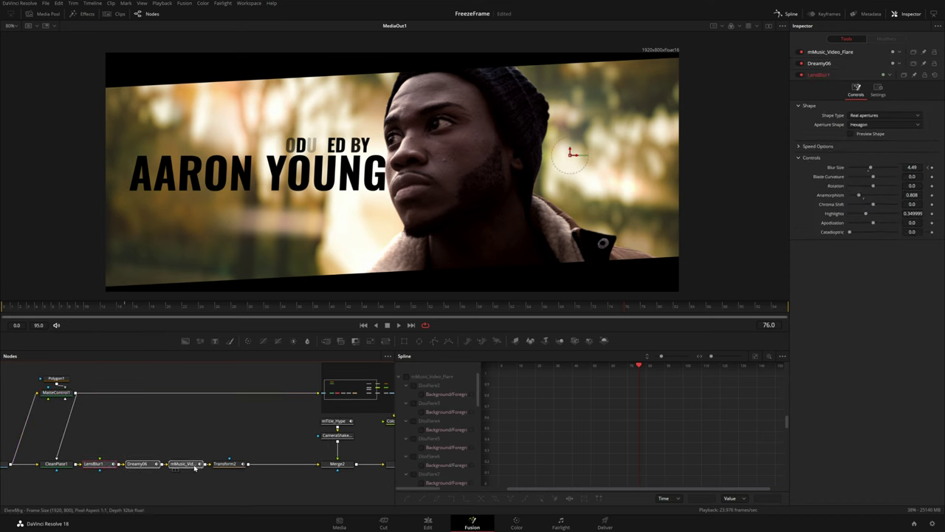
pyautogui.keyDown('ctrl'); pyautogui.click(222, 465); pyautogui.keyUp('ctrl')
# Add CameraShake1, Transform1, ColorCorrector1 and Rectangle1 to the selection, then open the Spline options menu
pyautogui.moveTo(297, 445); pyautogui.dragTo(174, 472)
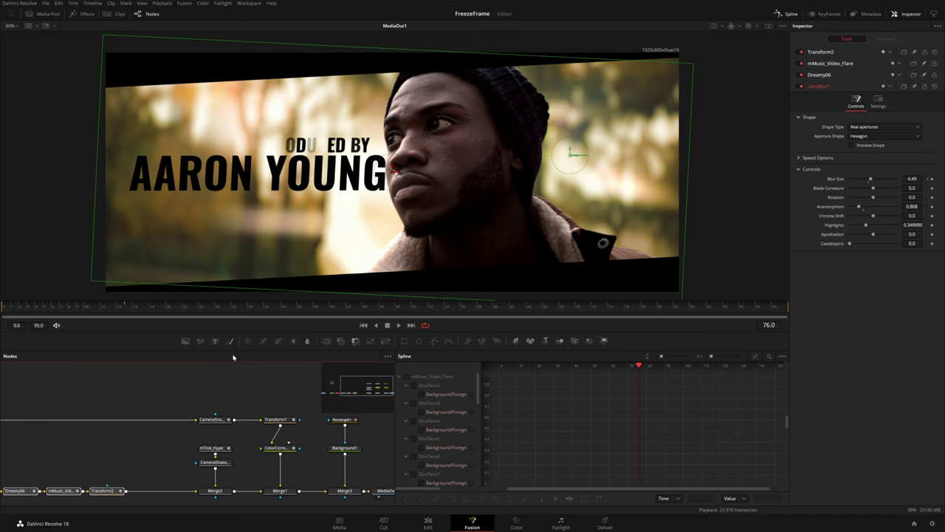
pyautogui.keyDown('ctrl'); pyautogui.click(212, 419); pyautogui.keyUp('ctrl')
pyautogui.keyDown('ctrl'); pyautogui.click(276, 418); pyautogui.keyUp('ctrl')
pyautogui.keyDown('ctrl'); pyautogui.click(279, 448); pyautogui.keyUp('ctrl')
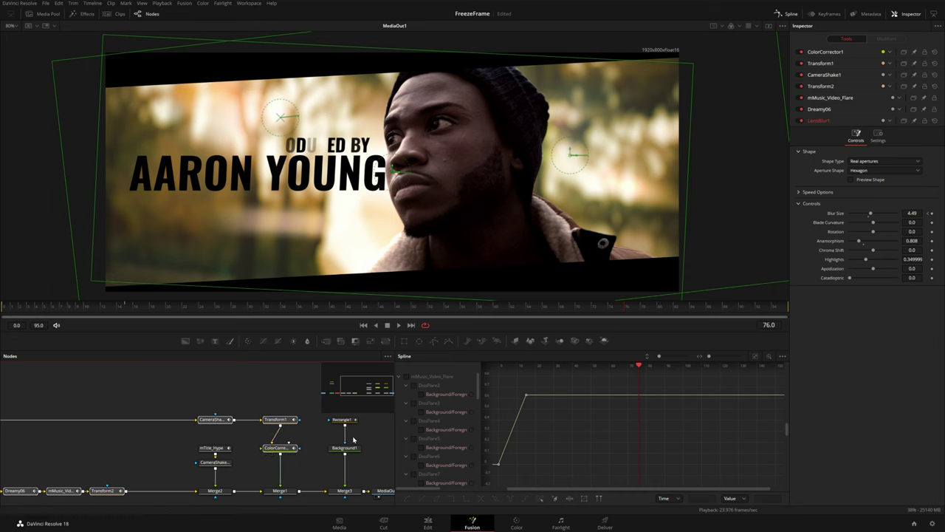
pyautogui.keyDown('ctrl'); pyautogui.click(341, 419); pyautogui.keyUp('ctrl')
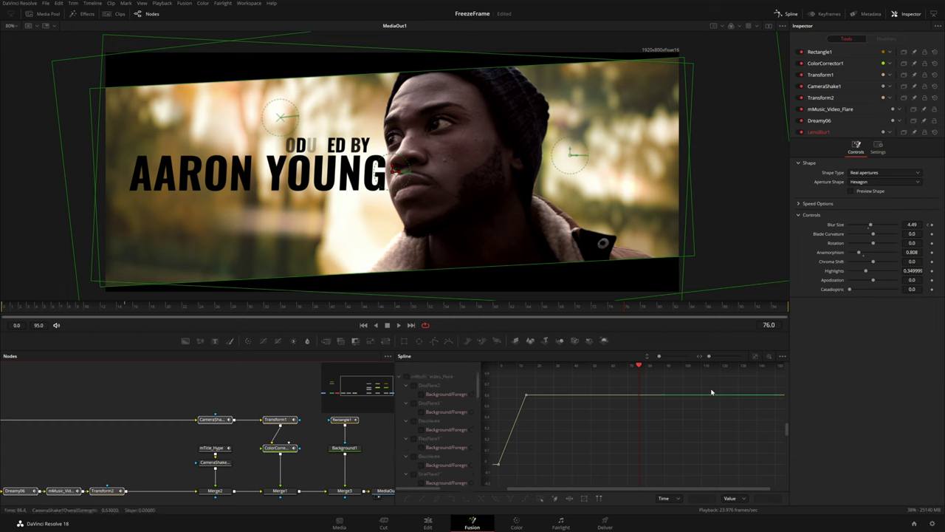
pyautogui.click(783, 357)
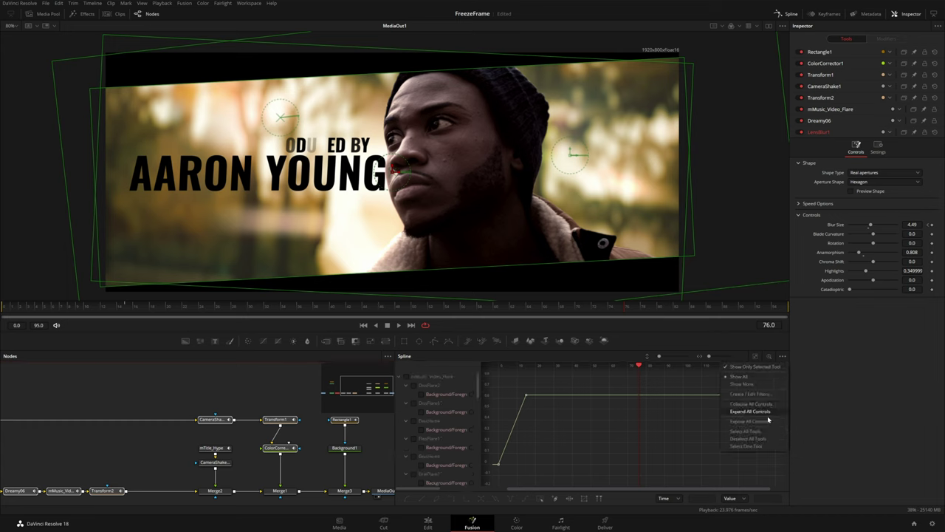
# Show and fit all selected tools' curves, then raise the keyframes' ease-in and reduce their ease-out
pyautogui.click(748, 431)
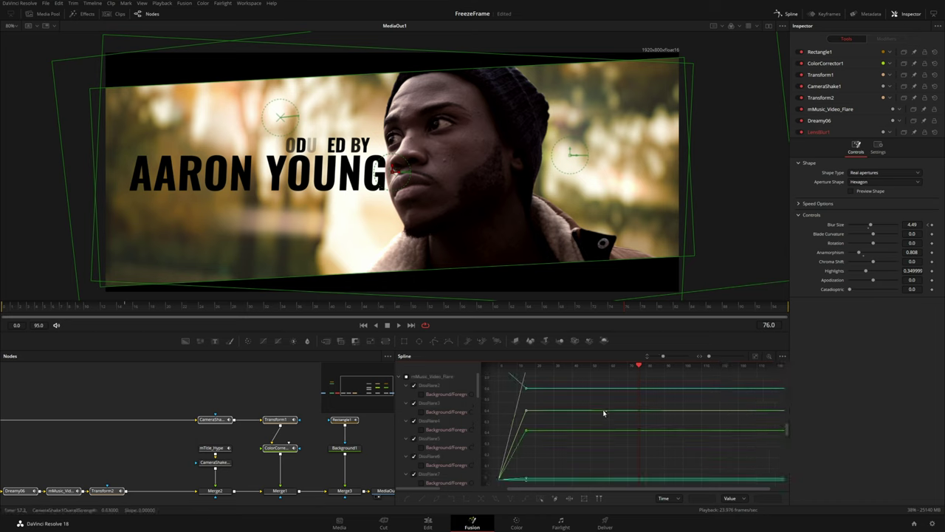
pyautogui.click(756, 357)
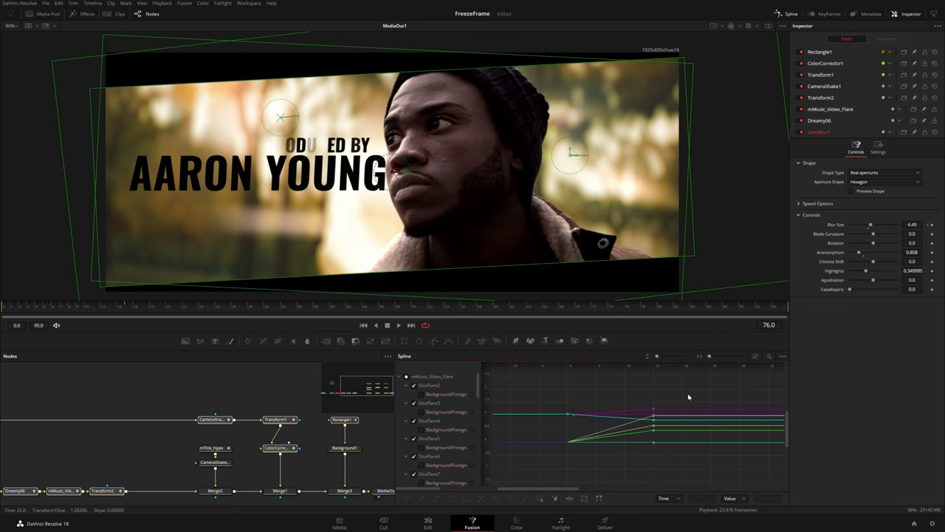
pyautogui.moveTo(636, 423); pyautogui.dragTo(646, 433)
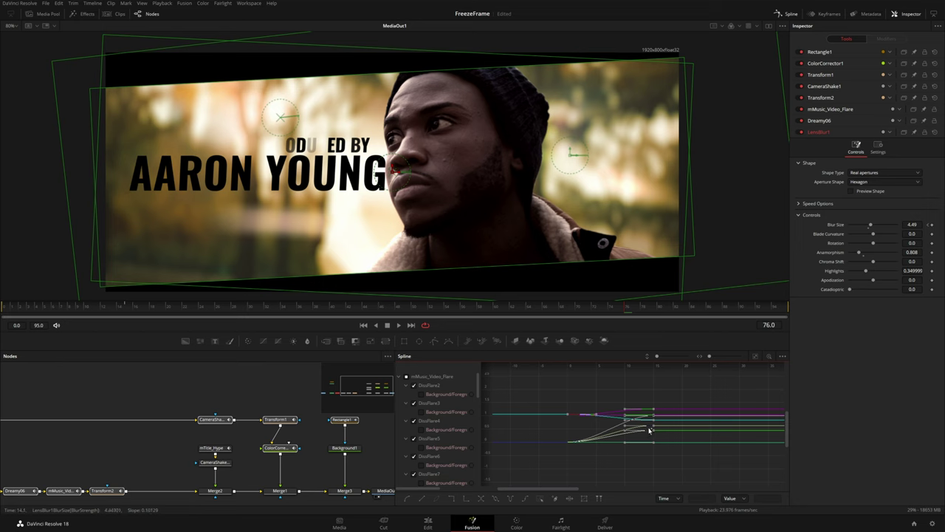
pyautogui.press('t')
pyautogui.moveTo(716, 367); pyautogui.dragTo(716, 367)
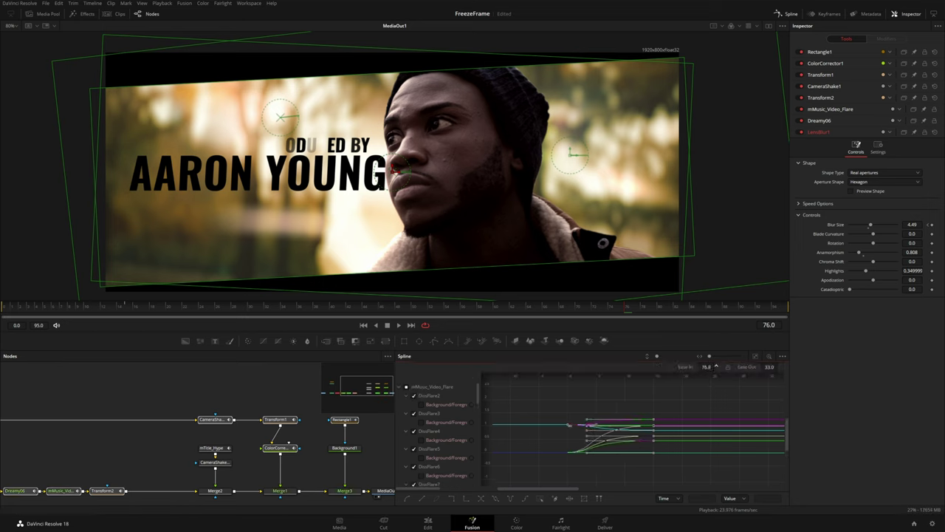
pyautogui.moveTo(716, 367); pyautogui.dragTo(716, 367)
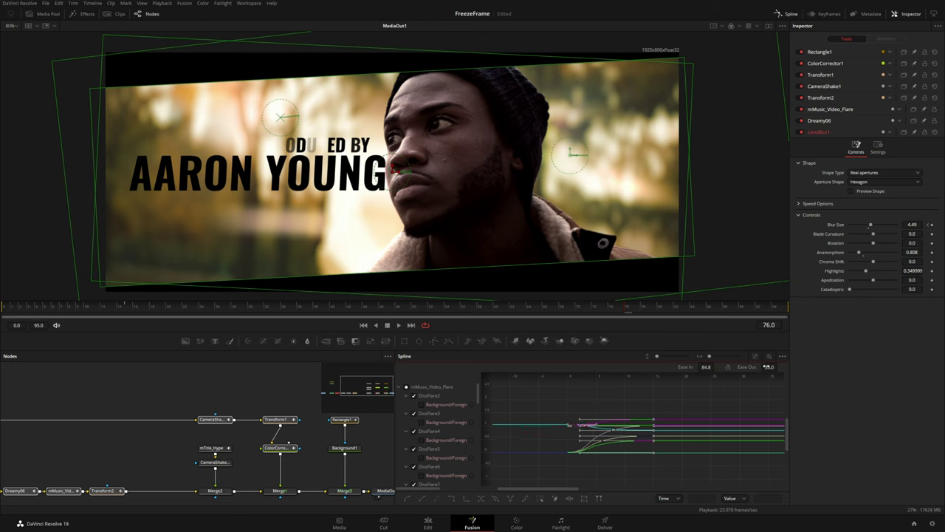
pyautogui.moveTo(772, 367); pyautogui.dragTo(771, 367)
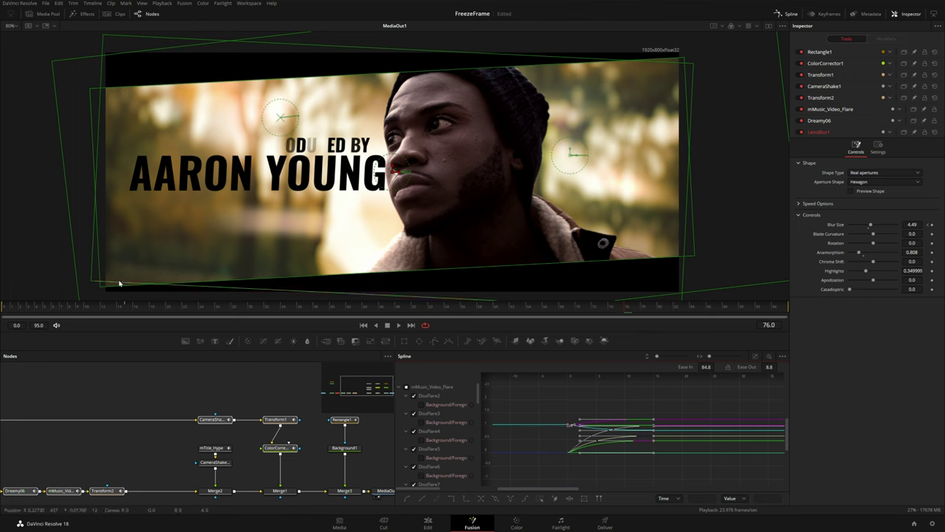
# Preview from the start, shift the keyframes later, rebalance easing to 23.0 in / 75.0 out, and replay
pyautogui.click(2, 306)
pyautogui.press('space')
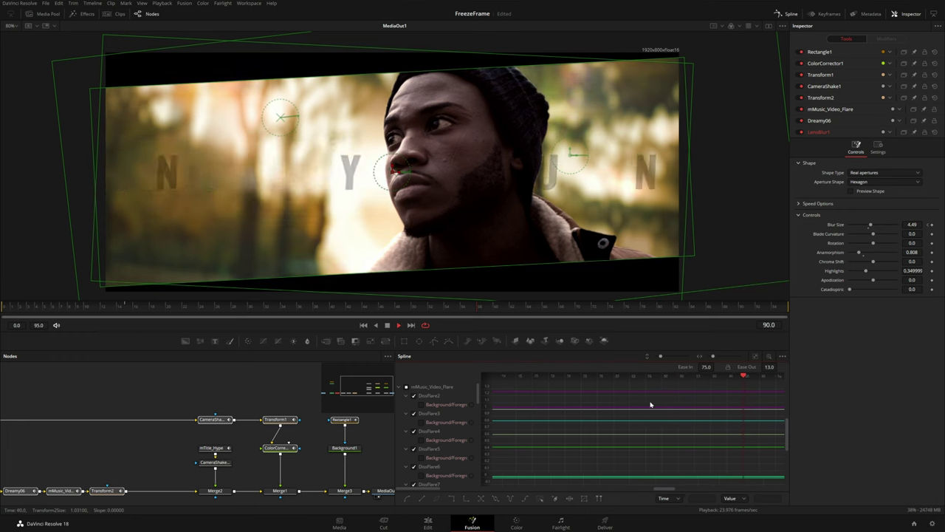
pyautogui.press('space')
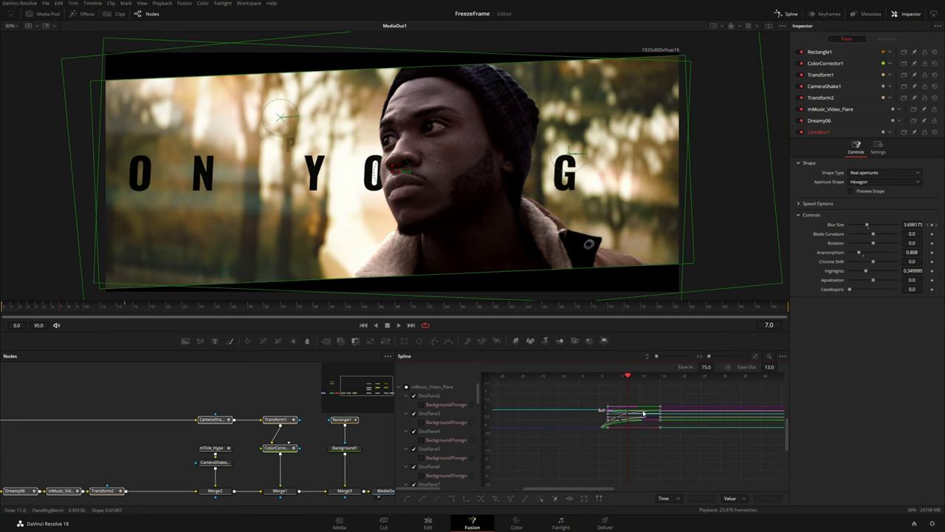
pyautogui.scroll(-5, 643, 442)
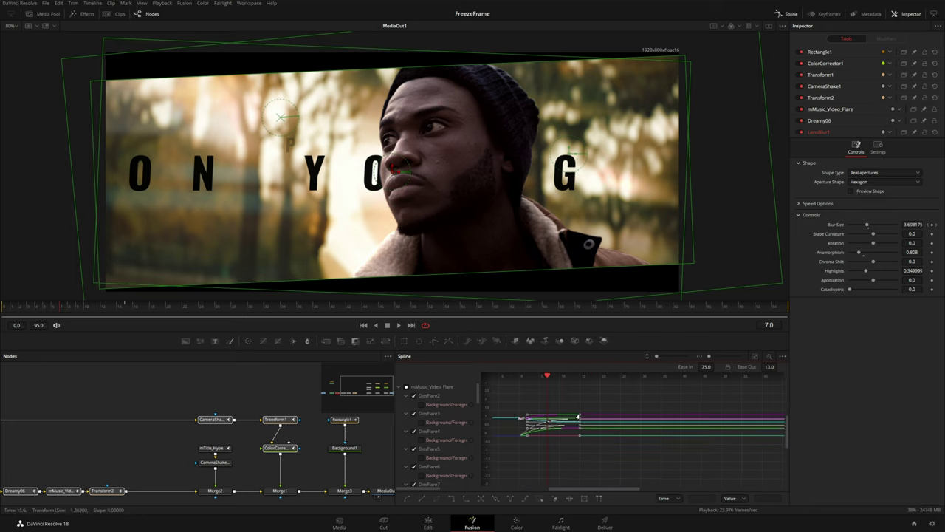
pyautogui.moveTo(578, 417); pyautogui.dragTo(739, 428)
pyautogui.click(739, 428)
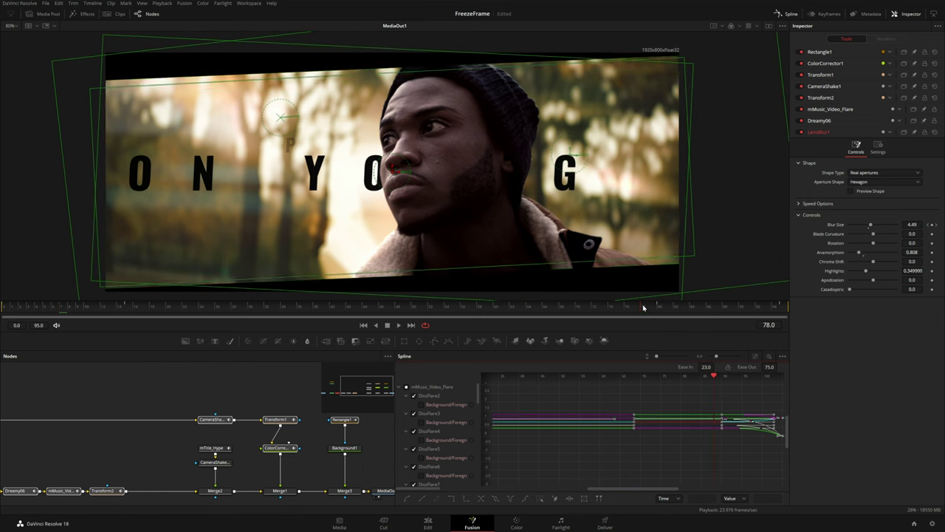
pyautogui.press('space')
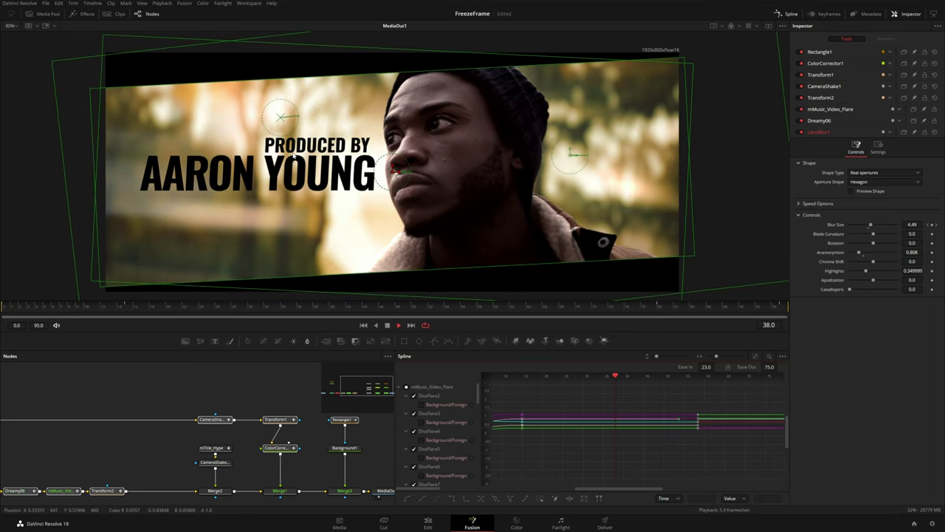
# Keyframe Merge2's Blend at 1.0 on frame 80 and fade it to 0.0 at frame 95
pyautogui.click(228, 452)
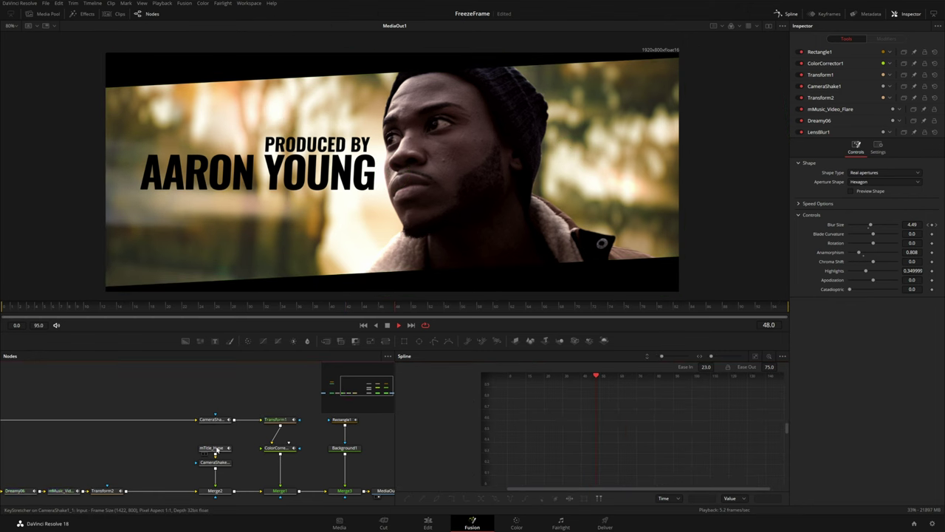
pyautogui.click(222, 449)
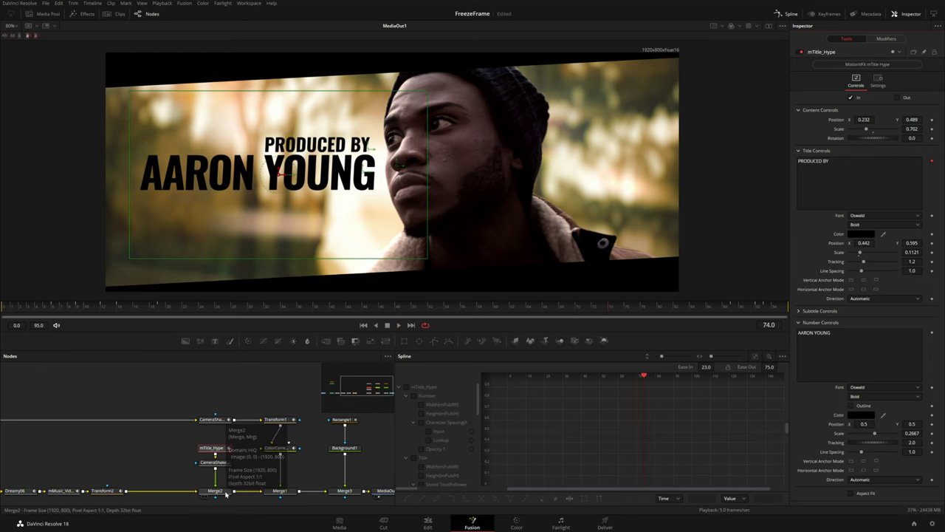
pyautogui.click(287, 420)
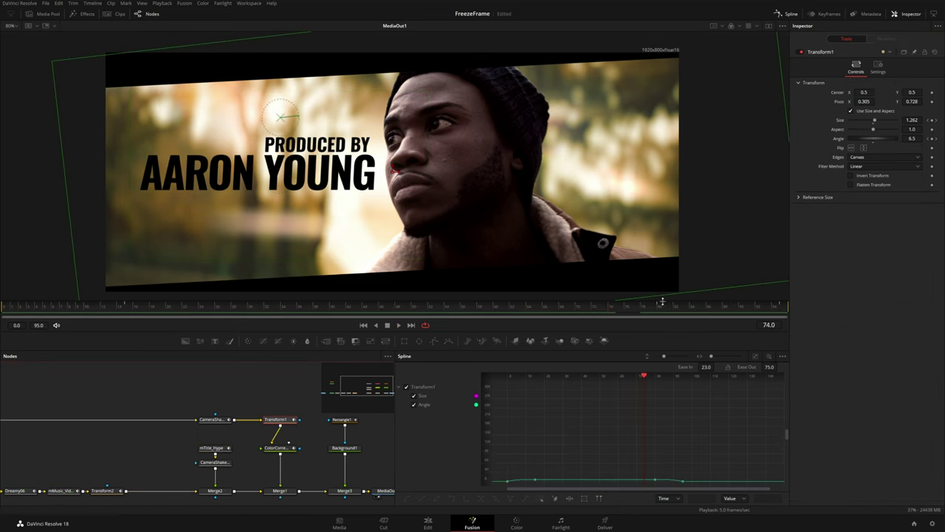
pyautogui.moveTo(655, 306); pyautogui.dragTo(658, 306)
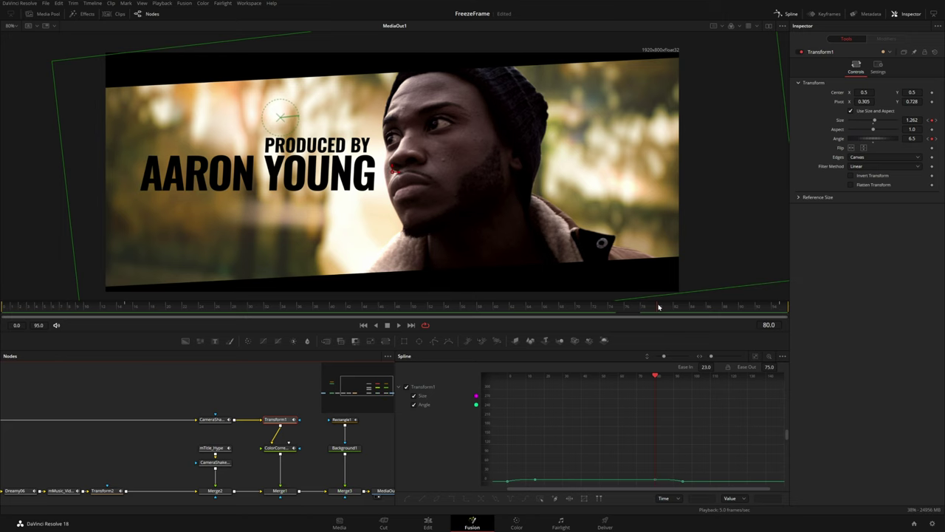
pyautogui.click(219, 492)
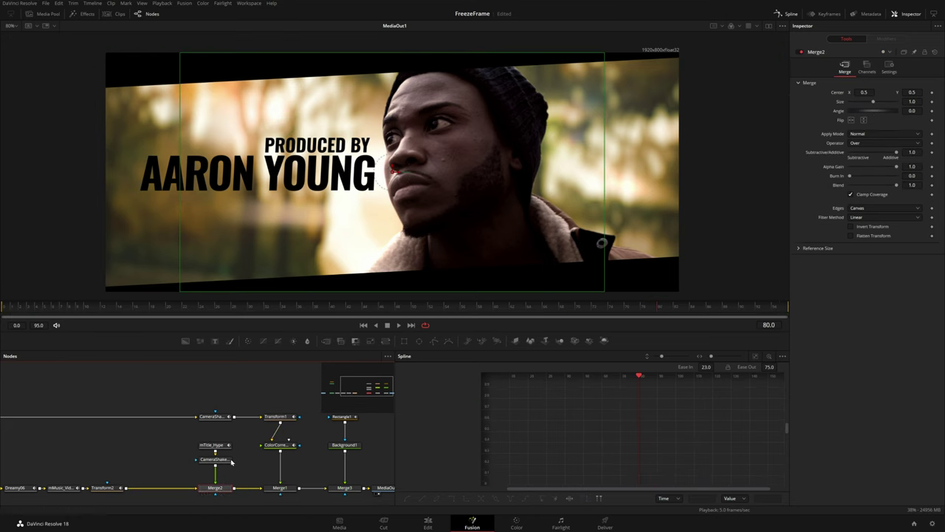
pyautogui.click(932, 186)
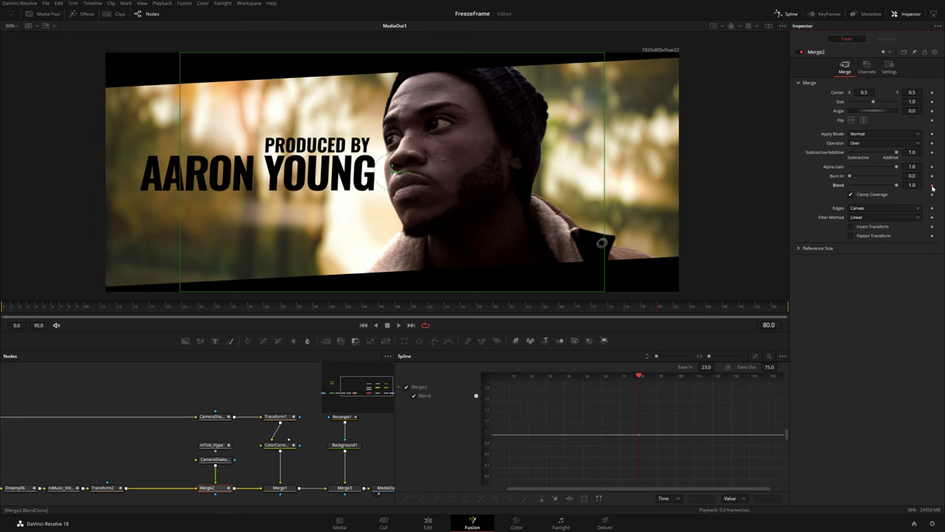
pyautogui.click(784, 307)
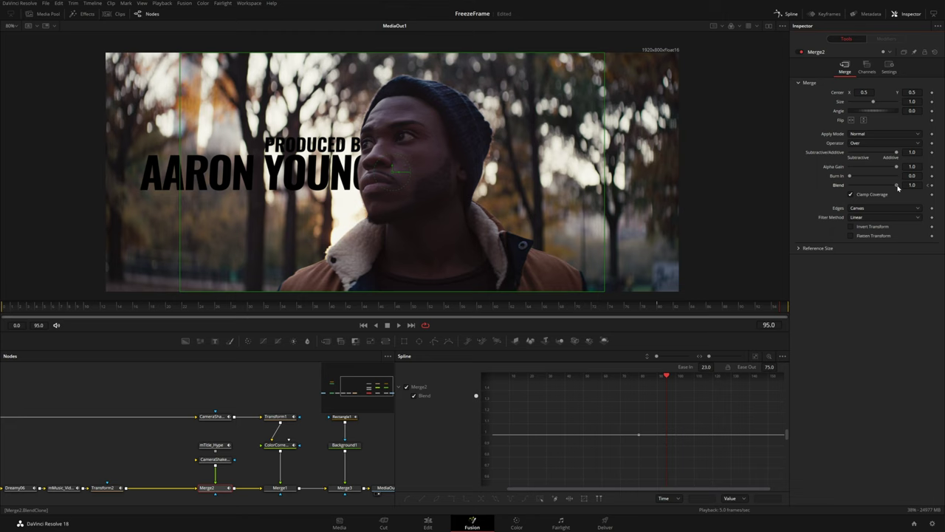
pyautogui.moveTo(898, 188); pyautogui.dragTo(775, 193)
# Smooth the Blend fade curve and adjust its ease handles to 20.0 and 84.0
pyautogui.scroll(3, 651, 441)
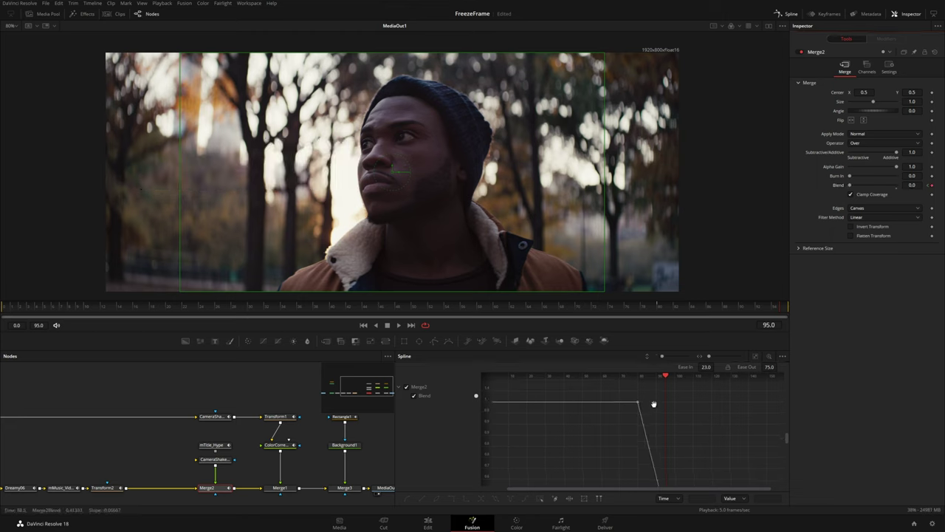
pyautogui.press('s')
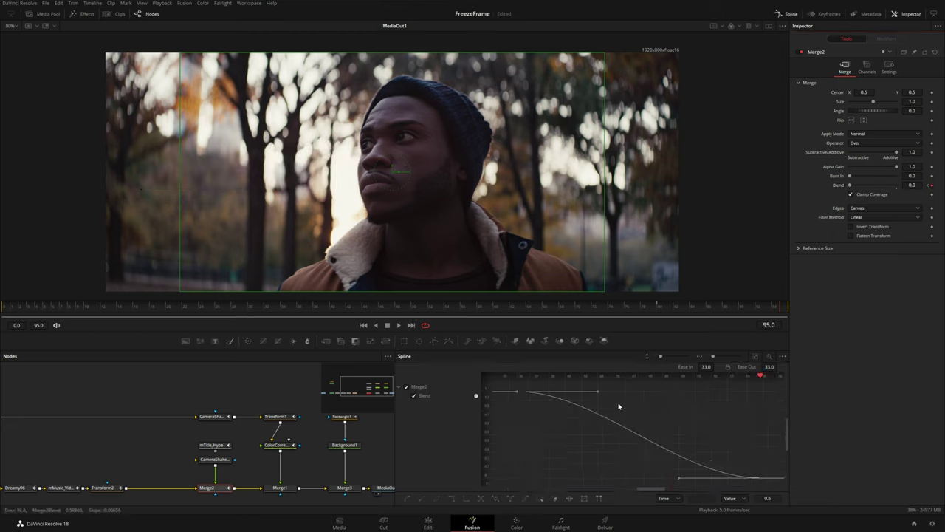
pyautogui.moveTo(596, 393); pyautogui.dragTo(721, 392)
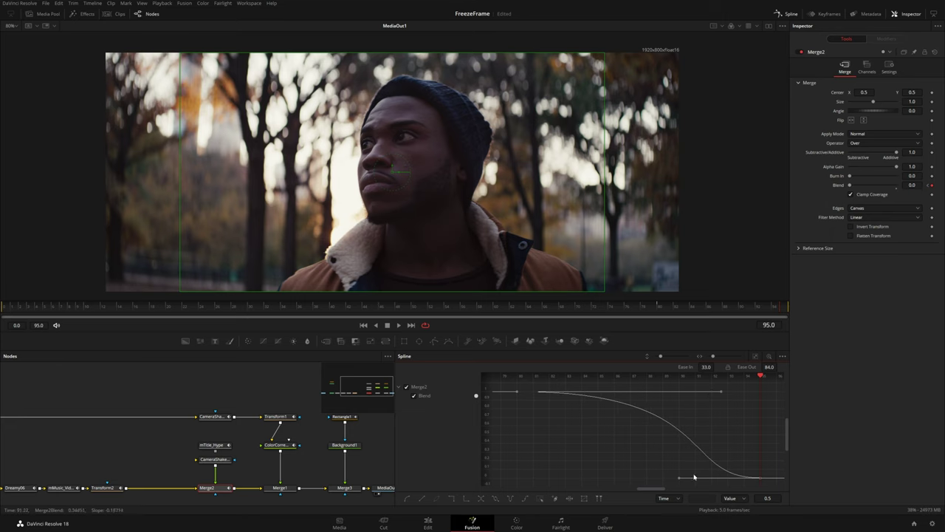
pyautogui.moveTo(676, 479); pyautogui.dragTo(711, 479)
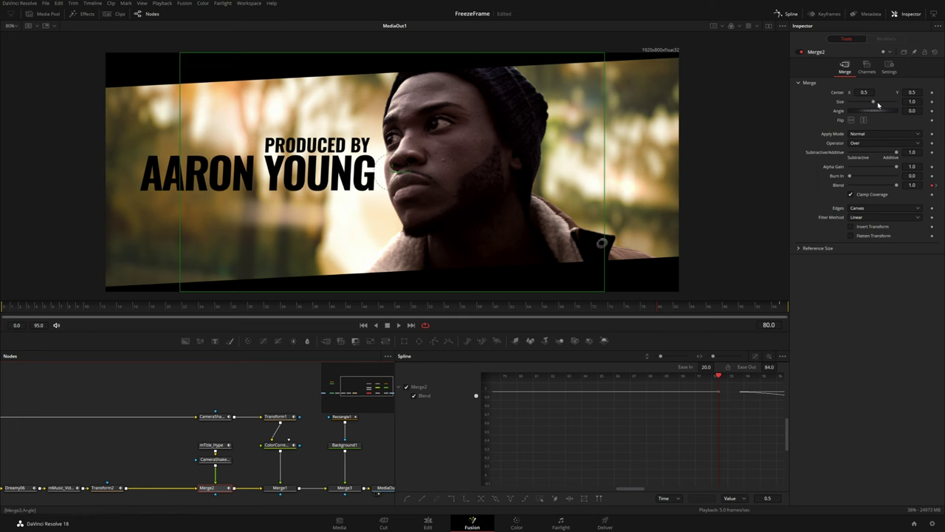
# Shrink the mTitle_Hype title scale to about 0.57 and insert a Transform3 node before Merge2
pyautogui.click(211, 444)
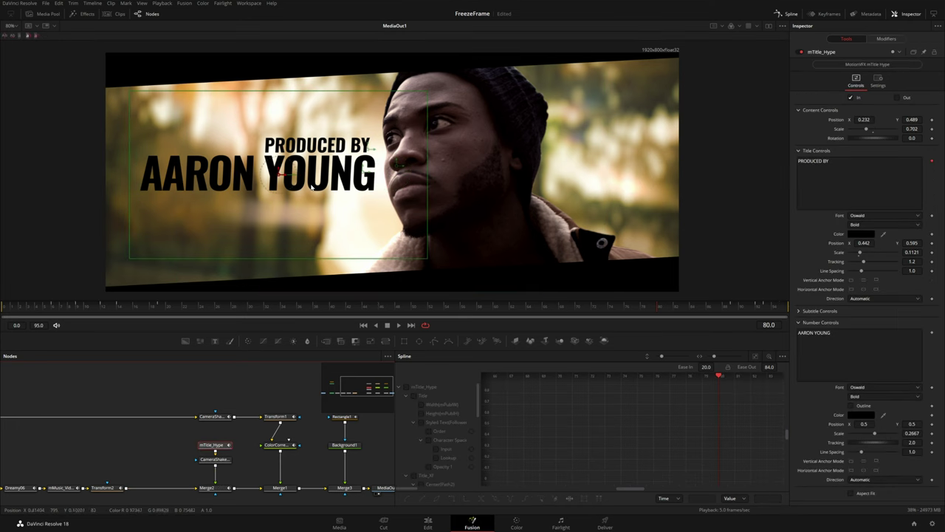
pyautogui.moveTo(867, 129); pyautogui.dragTo(910, 119)
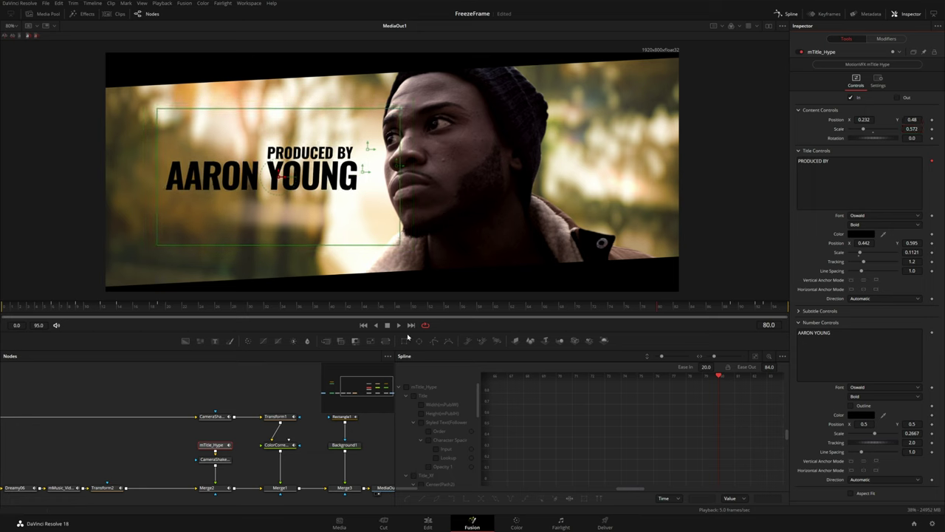
pyautogui.moveTo(385, 342); pyautogui.dragTo(224, 477)
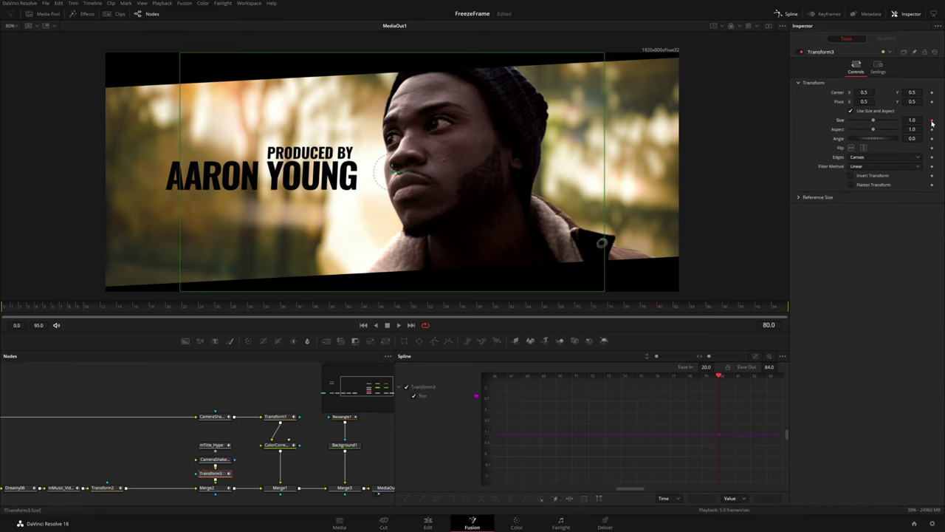
# Animate Transform3 Size from 1.0 to 1.31 at frame 95 as an eased S-curve and preview it
pyautogui.click(783, 308)
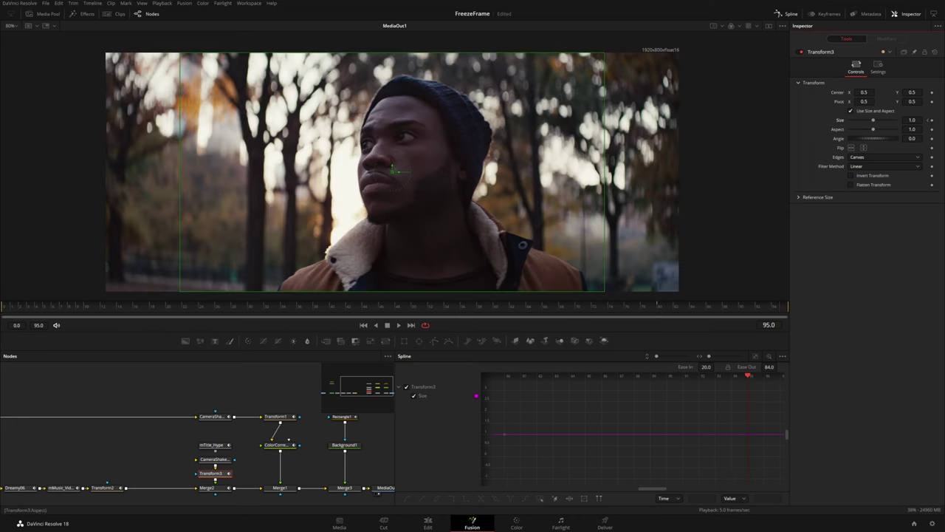
pyautogui.moveTo(874, 120); pyautogui.dragTo(875, 120)
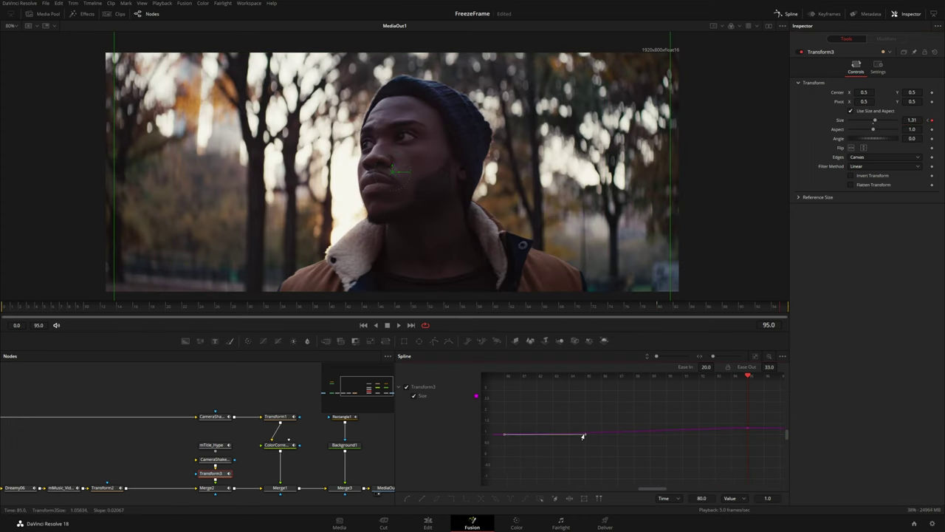
pyautogui.moveTo(585, 438); pyautogui.dragTo(587, 438)
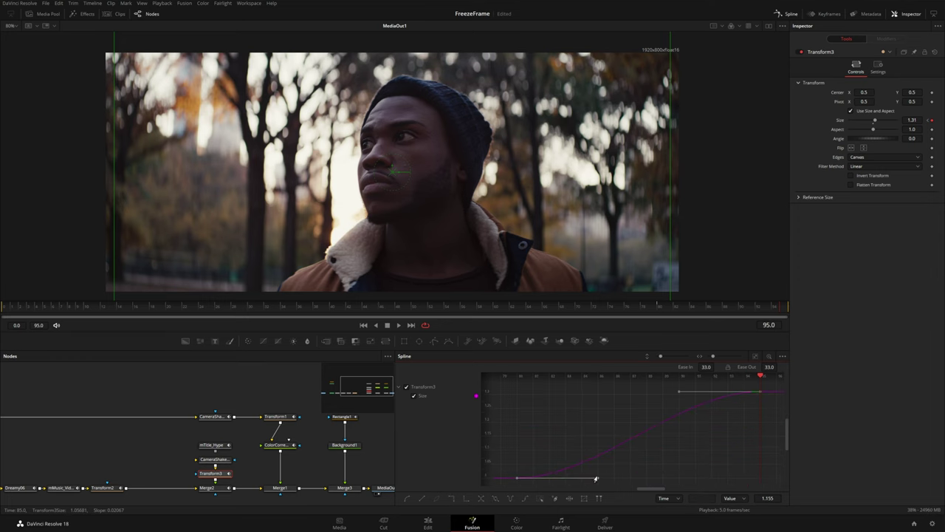
pyautogui.press('space')
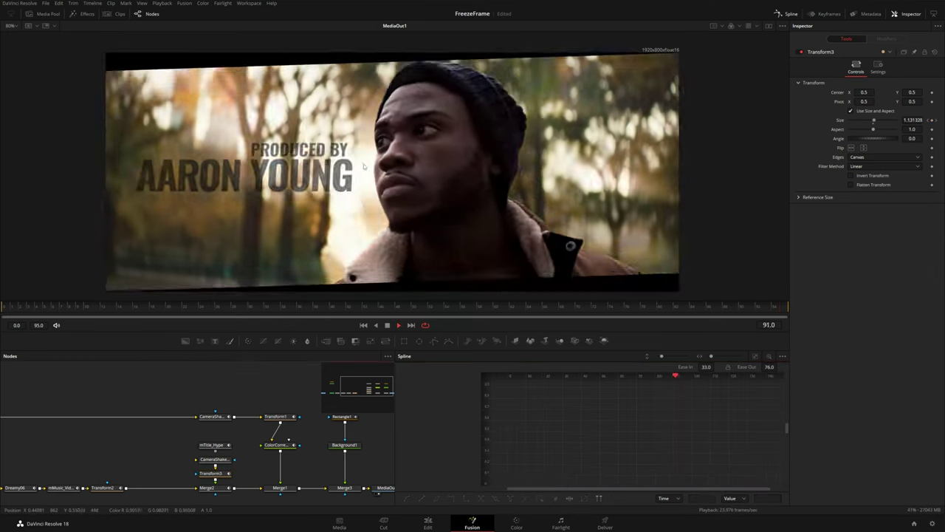
# Zoom in on LensBlur1's opening Blur Size curve and set the 4.49 keyframe's Ease In to 100
pyautogui.moveTo(109, 430); pyautogui.dragTo(202, 404)
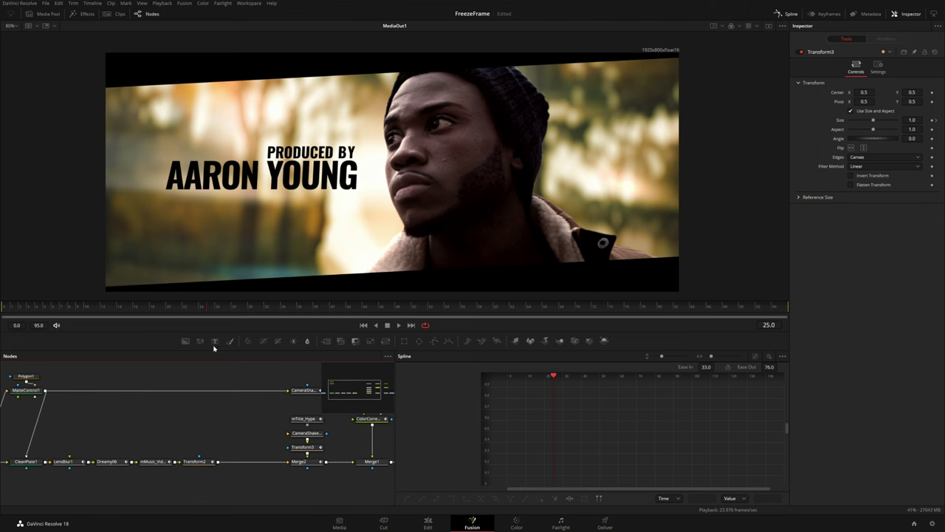
pyautogui.moveTo(17, 310); pyautogui.dragTo(20, 308)
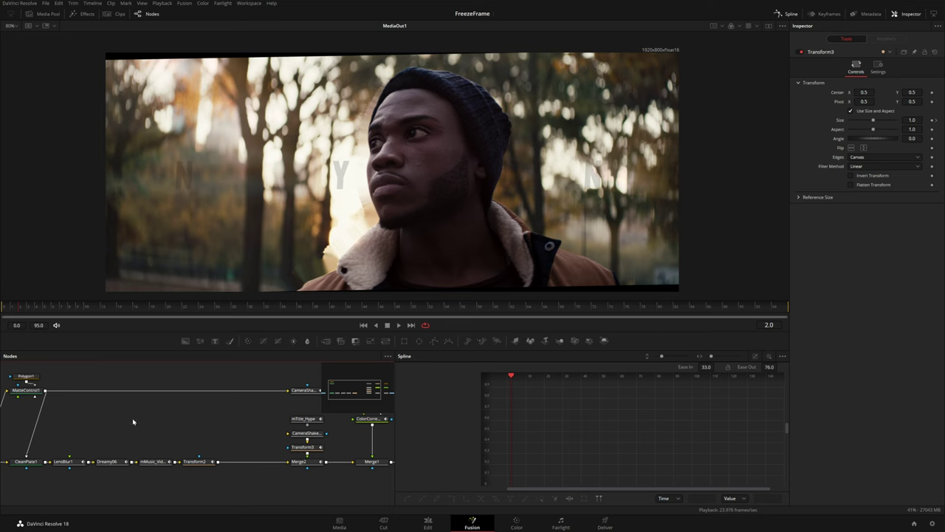
pyautogui.click(70, 464)
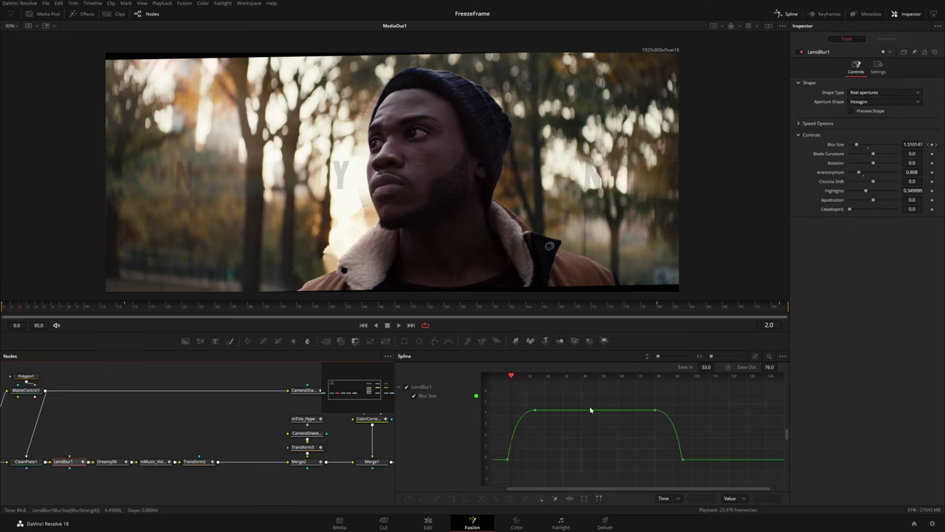
pyautogui.scroll(5, 536, 434)
pyautogui.scroll(2, 638, 431)
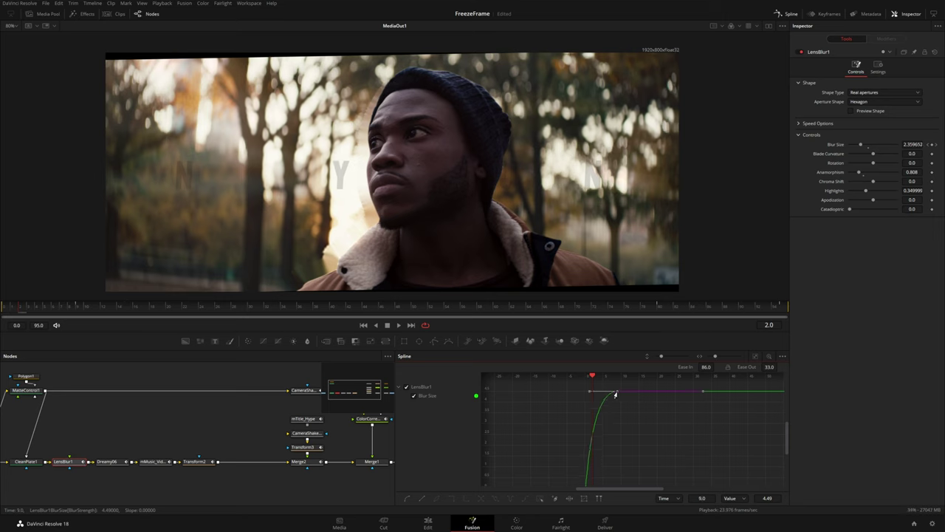
pyautogui.moveTo(587, 393); pyautogui.dragTo(577, 394)
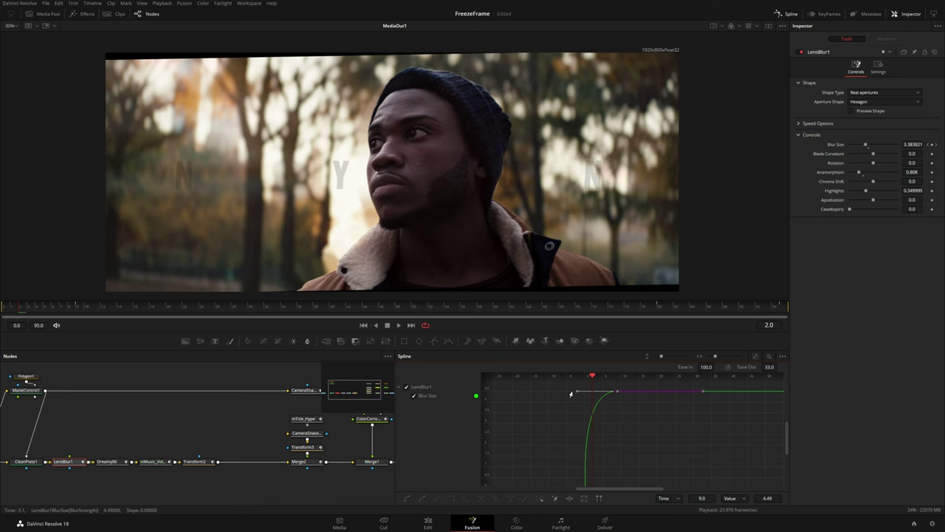
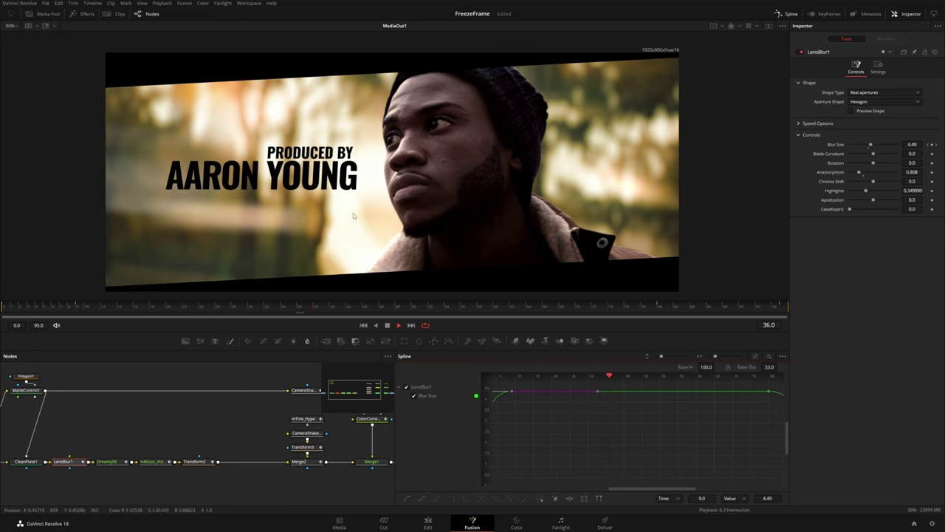
# Fit the LensBlur1 Blur Size curve to view, replay the blur animation, and select its last keyframe
pyautogui.press('space')
pyautogui.moveTo(728, 406); pyautogui.dragTo(602, 406)
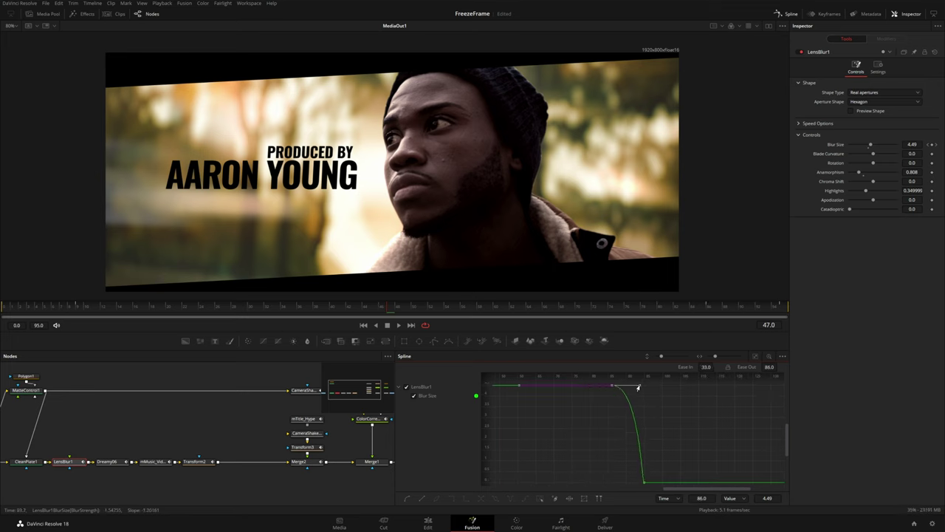
pyautogui.press('space')
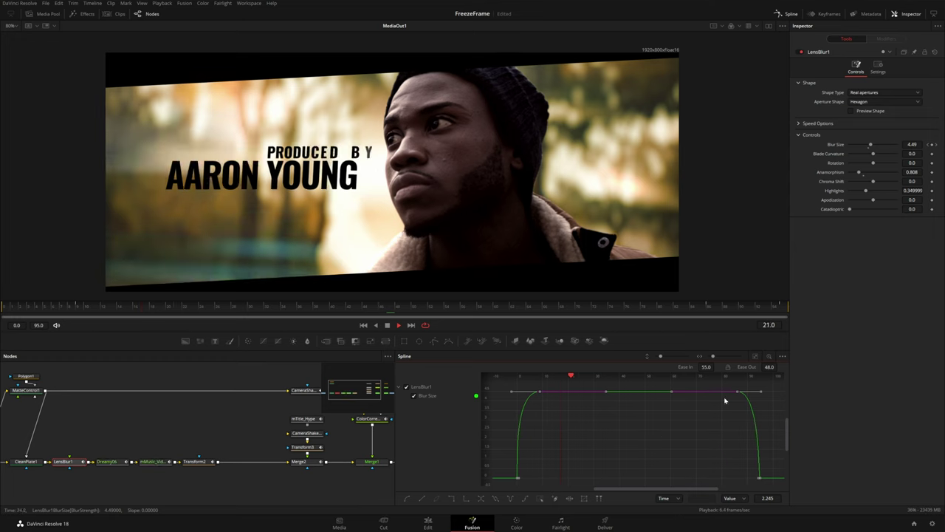
pyautogui.click(758, 479)
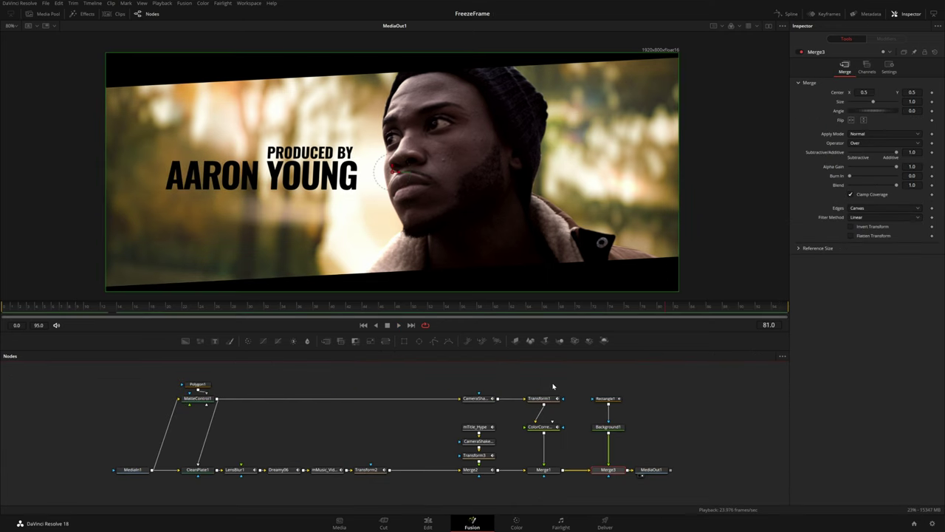
# Switch to the Edit page and set the render cache to Smart
pyautogui.click(432, 525)
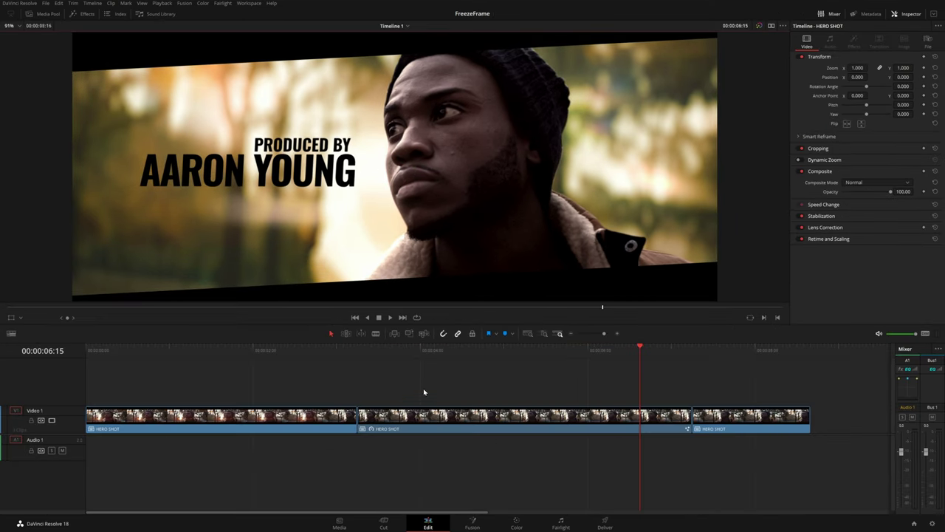
pyautogui.click(162, 3)
pyautogui.moveTo(165, 41)
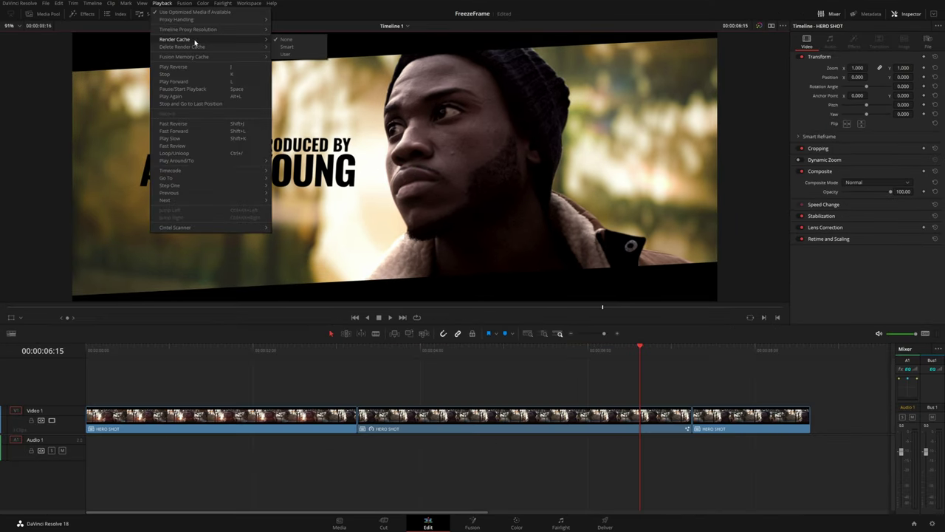
pyautogui.click(285, 46)
# Play the title from 03:06, then show the Media Pool's Audio bin
pyautogui.click(358, 354)
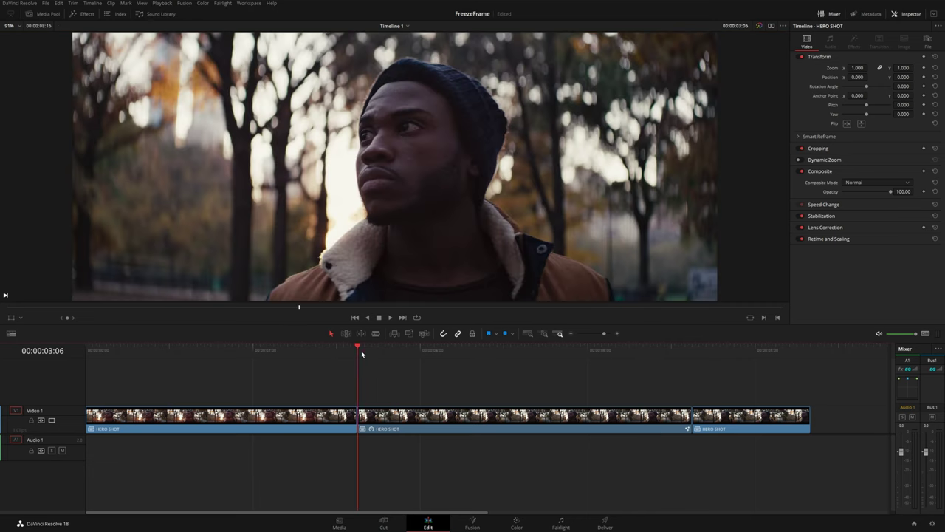
pyautogui.press('space')
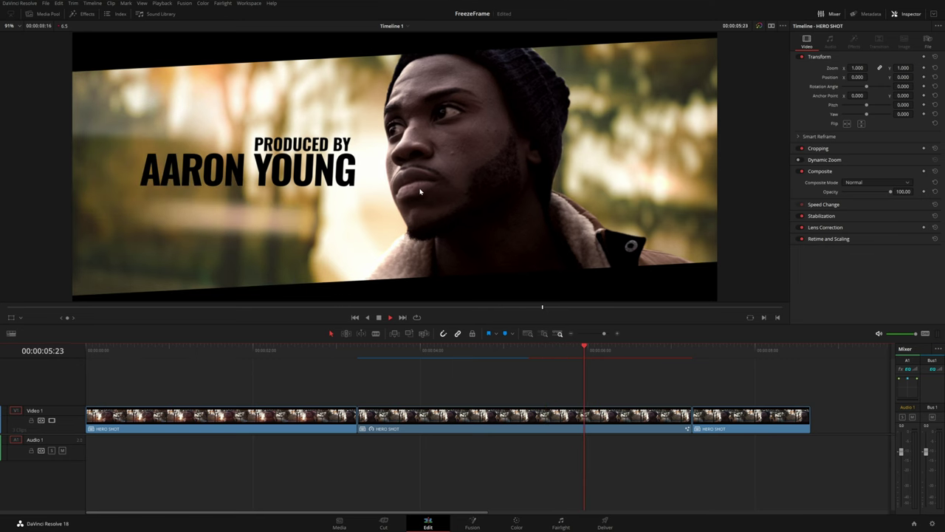
pyautogui.click(48, 15)
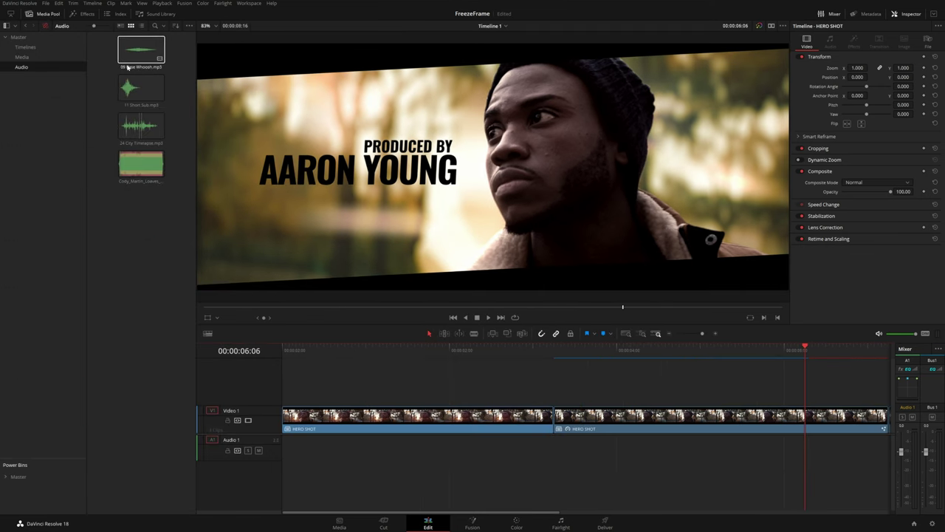
# Preview 24 City Timelapse and place it on Audio 1
pyautogui.click(141, 126)
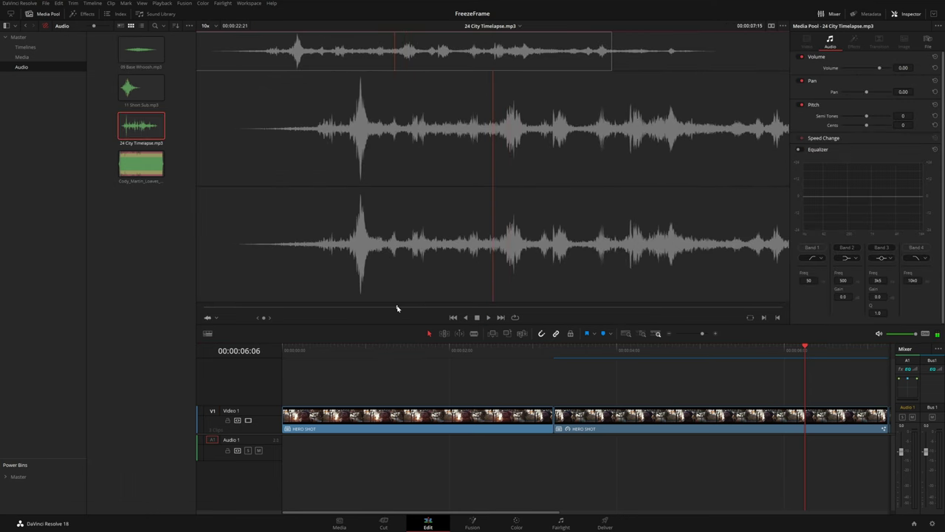
pyautogui.moveTo(401, 309); pyautogui.dragTo(431, 309)
pyautogui.moveTo(484, 251); pyautogui.dragTo(536, 441)
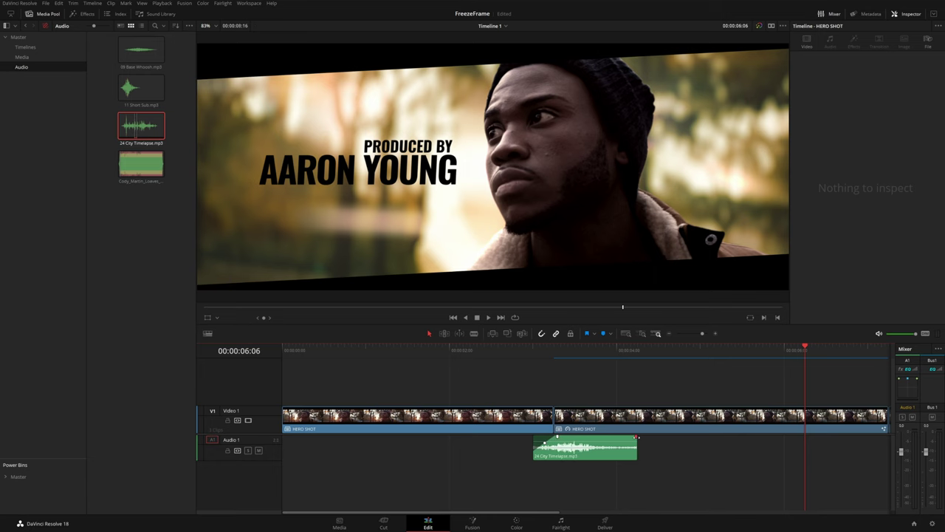
pyautogui.press('space')
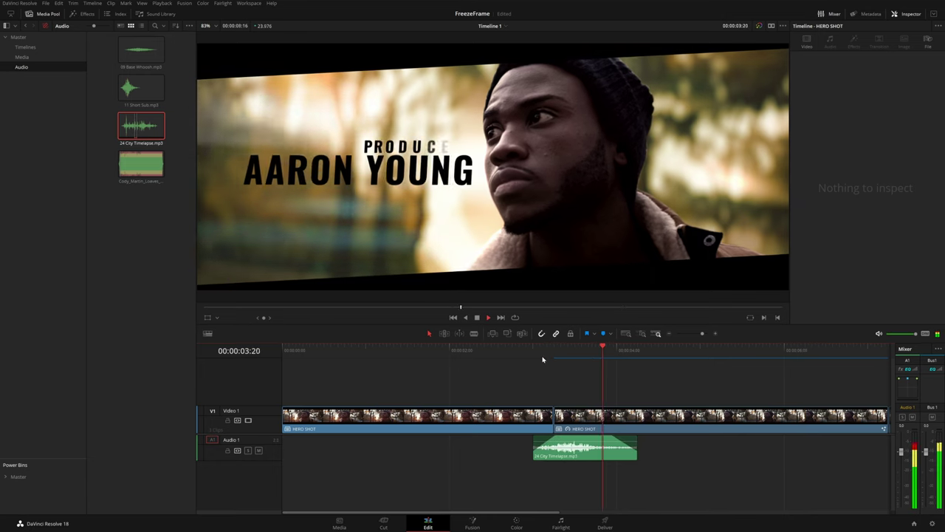
# Preview 11 Short Sub, add it to Audio 1, and shift it slightly later
pyautogui.click(135, 91)
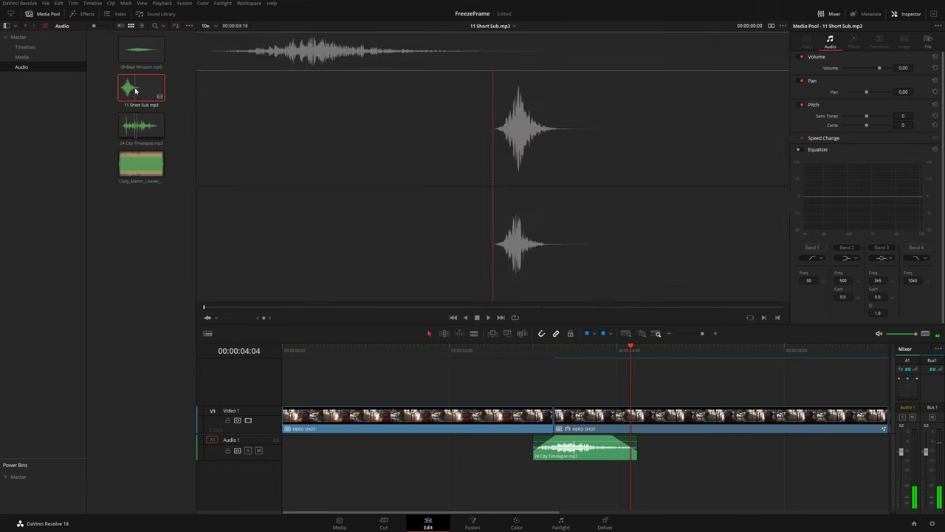
pyautogui.press('space')
pyautogui.moveTo(135, 91); pyautogui.dragTo(750, 439)
pyautogui.click(678, 439)
pyautogui.moveTo(654, 352); pyautogui.dragTo(653, 354)
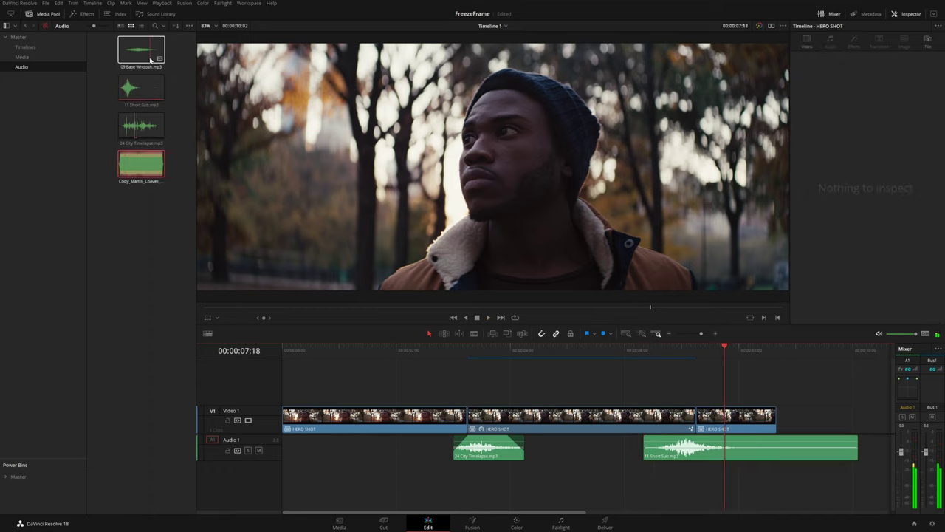
# Add 09 Base Whoosh on a new Audio 2 track, nudge it earlier, and play from 03:00
pyautogui.moveTo(138, 54); pyautogui.dragTo(536, 481)
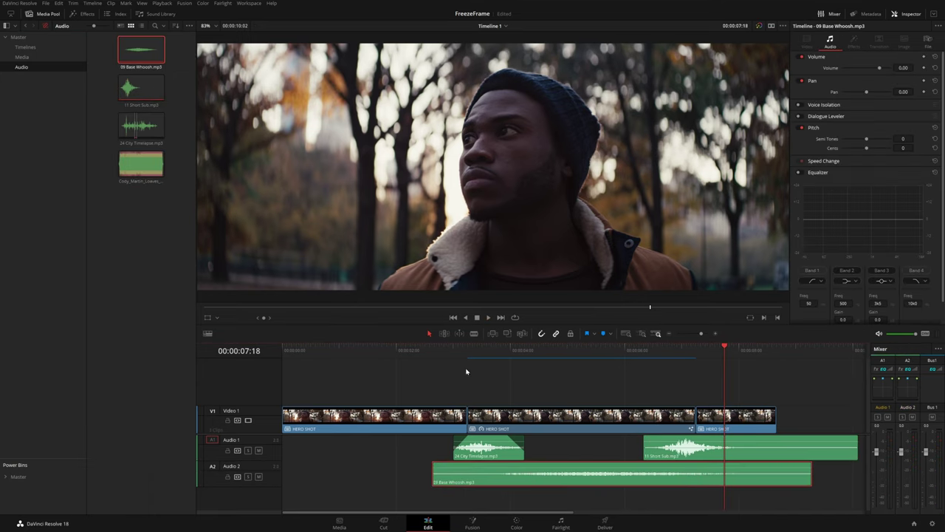
pyautogui.click(456, 354)
pyautogui.moveTo(589, 487); pyautogui.dragTo(565, 487)
pyautogui.click(443, 360)
pyautogui.press('space')
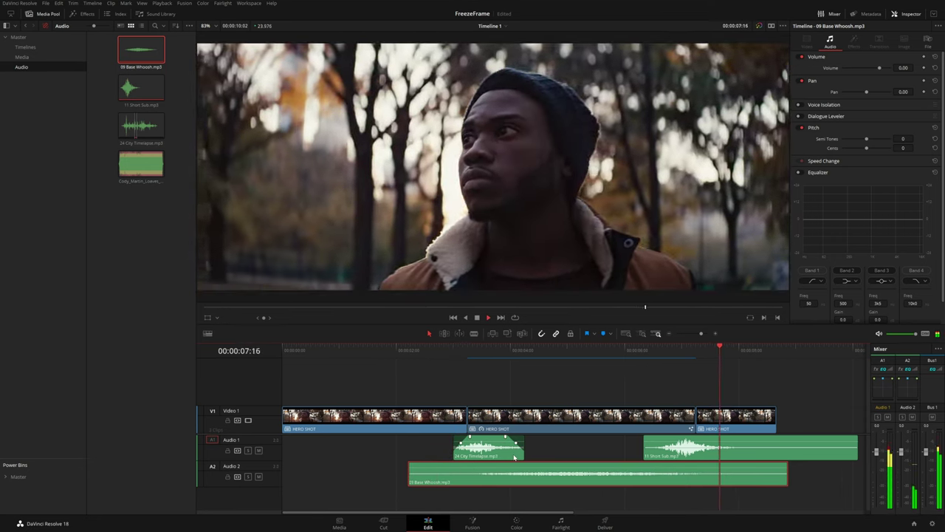
pyautogui.press('space')
# Preview the background vocals music and place it on a new Audio 3 track
pyautogui.doubleClick(146, 170)
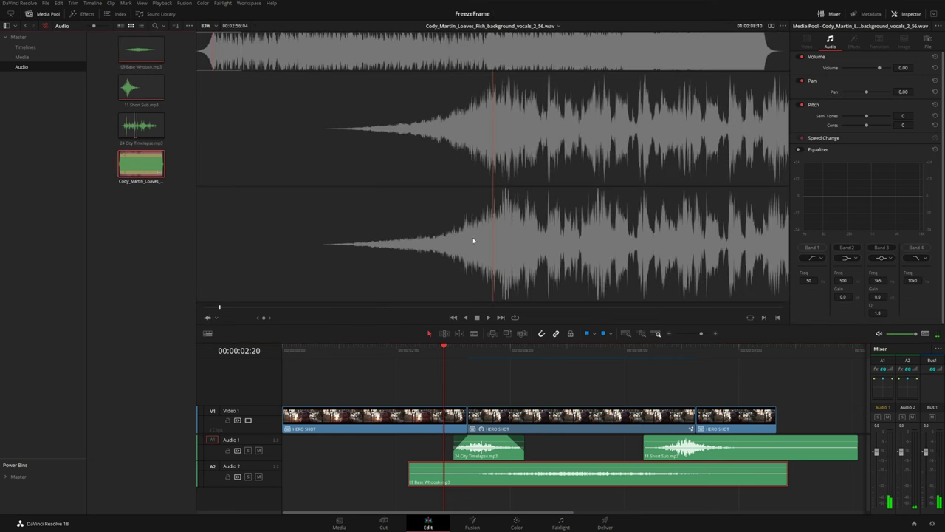
pyautogui.moveTo(220, 307); pyautogui.dragTo(205, 308)
pyautogui.press('space')
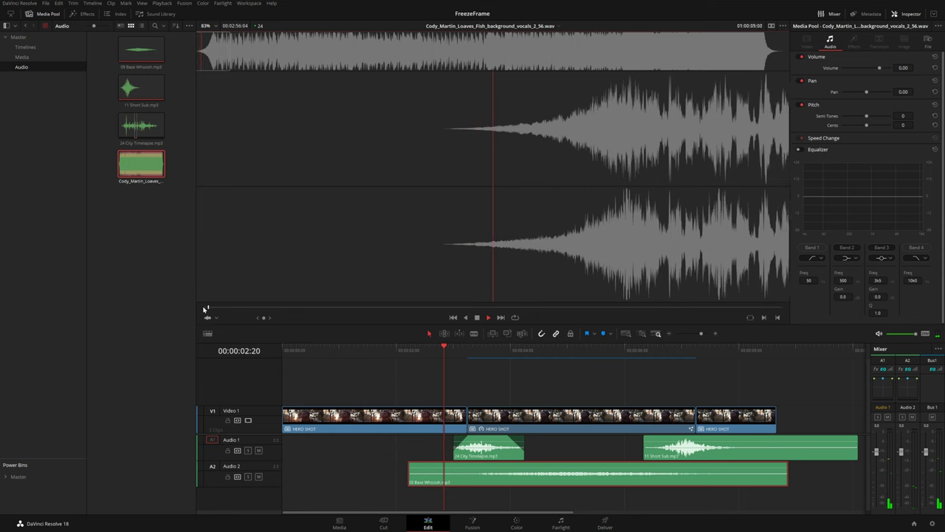
pyautogui.press('space')
pyautogui.moveTo(510, 275); pyautogui.dragTo(473, 482)
# Extend the music back to the timeline start, add a fade-in, and play it back
pyautogui.moveTo(578, 501); pyautogui.dragTo(497, 501)
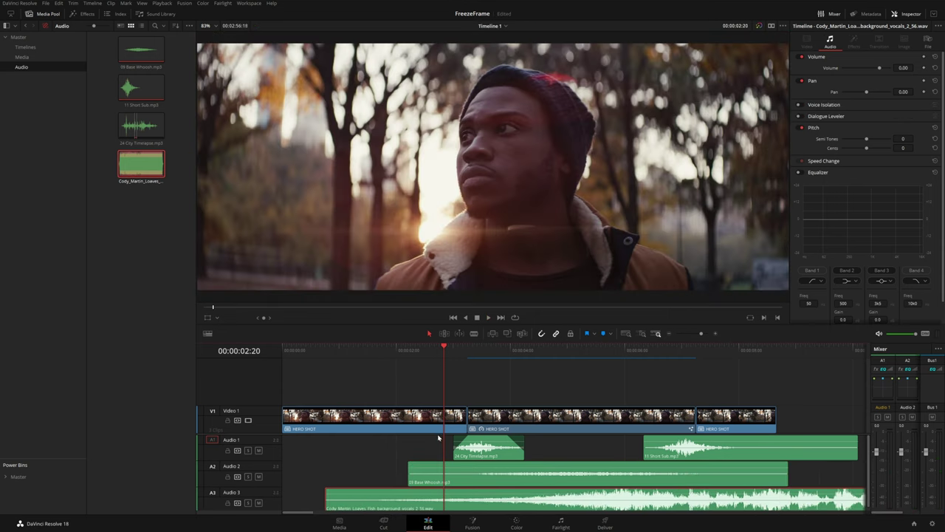
pyautogui.scroll(-2, 439, 432)
pyautogui.moveTo(599, 459); pyautogui.dragTo(530, 459)
pyautogui.moveTo(285, 459); pyautogui.dragTo(479, 454)
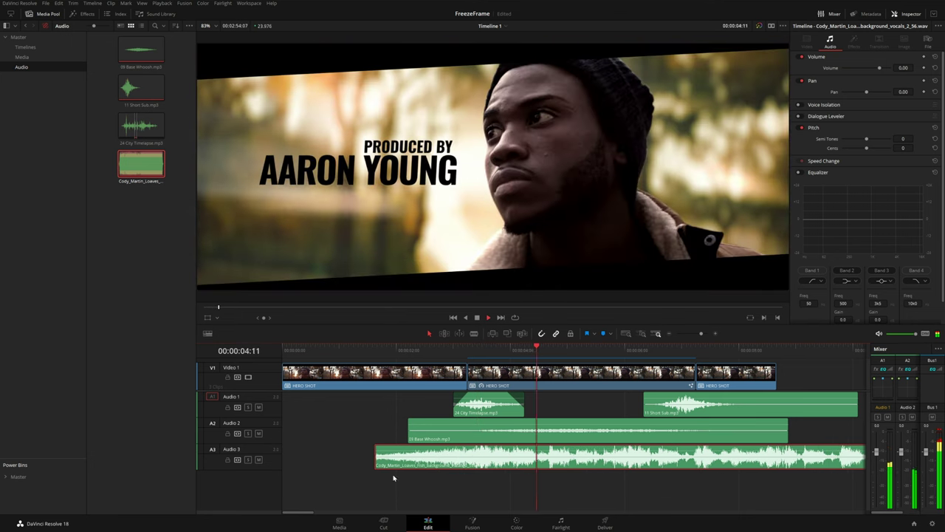
pyautogui.moveTo(376, 454); pyautogui.dragTo(283, 446)
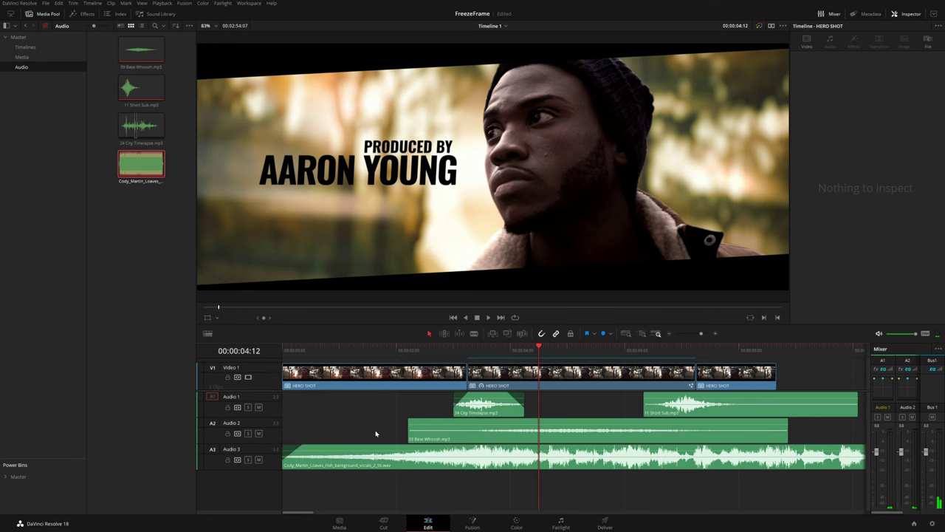
pyautogui.press('Home')
pyautogui.moveTo(311, 447); pyautogui.dragTo(314, 446)
pyautogui.press('space')
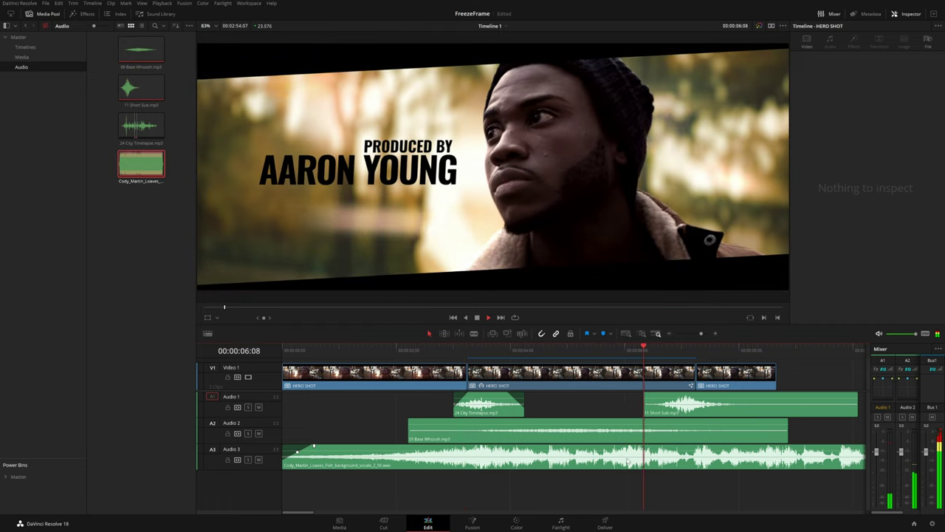
# Move the playhead to 03:06 and switch to the Fairlight page
pyautogui.click(627, 460)
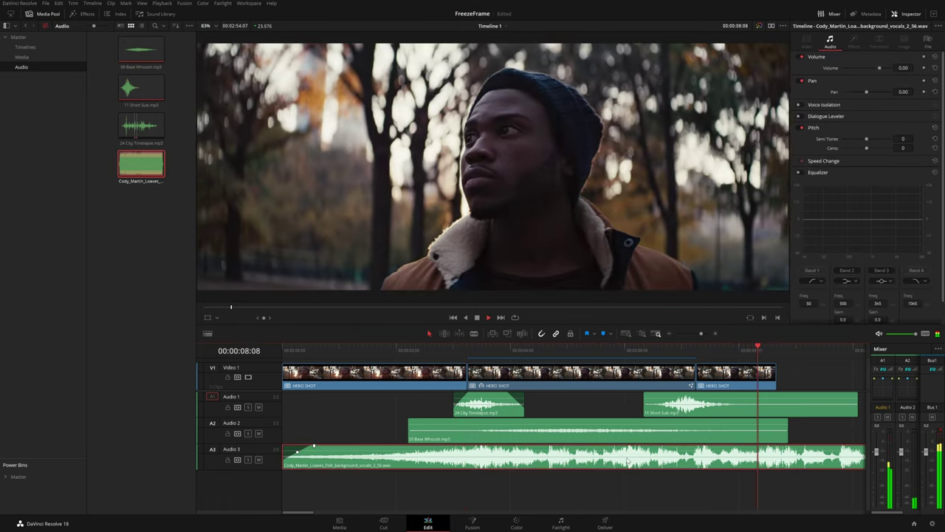
pyautogui.click(471, 353)
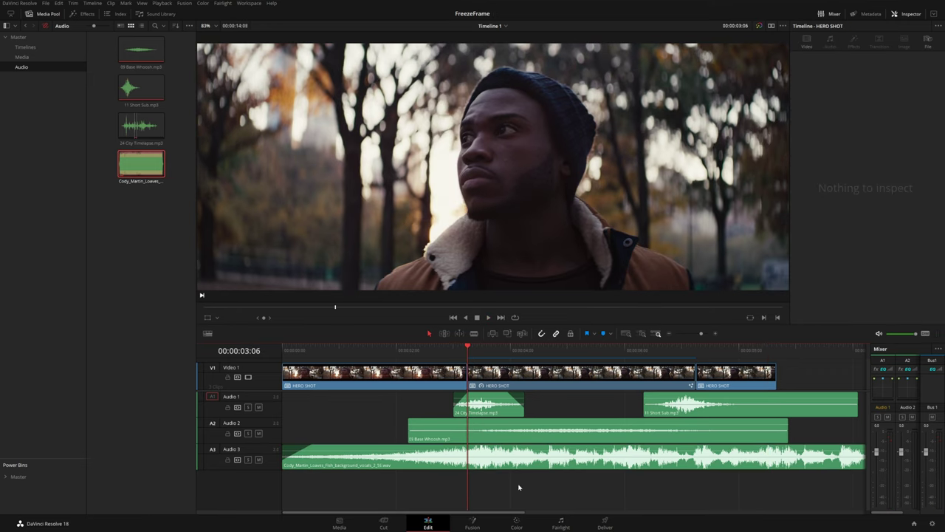
pyautogui.click(561, 526)
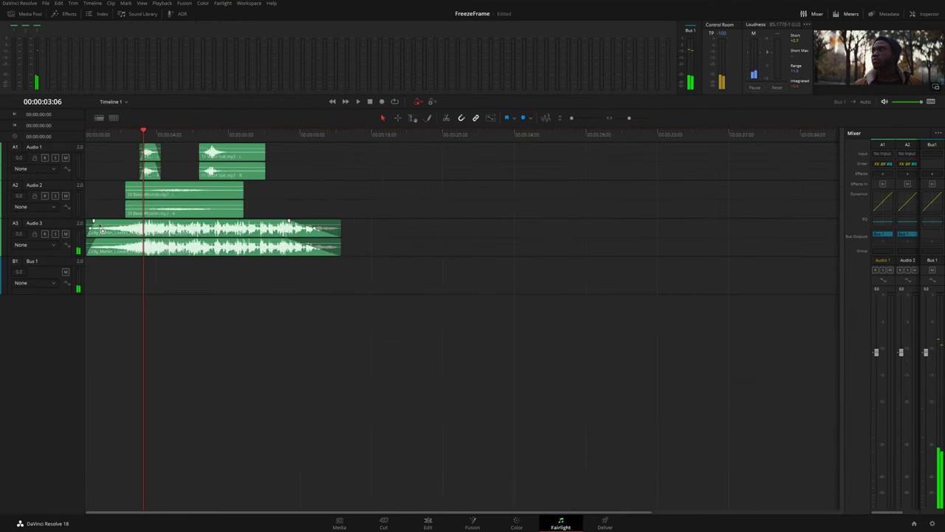
pyautogui.scroll(1, 98, 228)
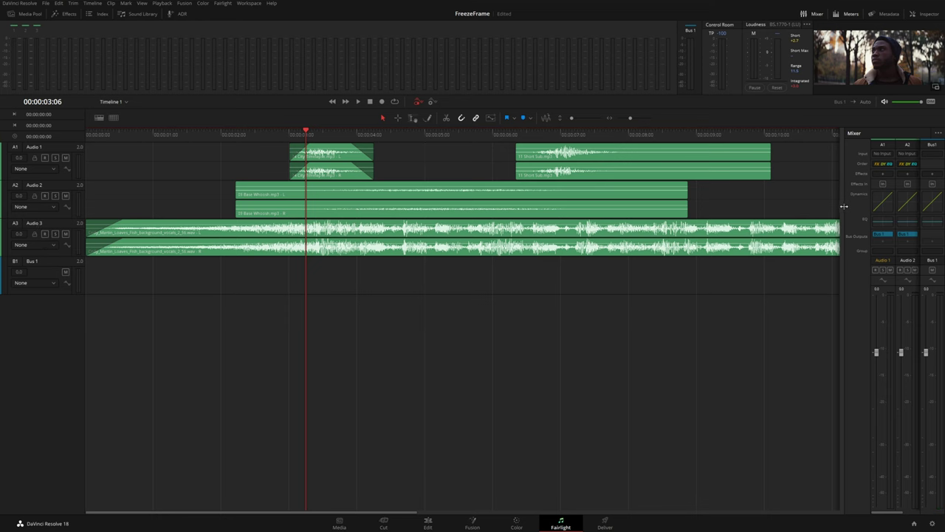
# Open Audio 3's equalizer and drag Band 6 into a steep high-cut at about 303 Hz
pyautogui.moveTo(843, 206); pyautogui.dragTo(762, 209)
pyautogui.click(909, 221)
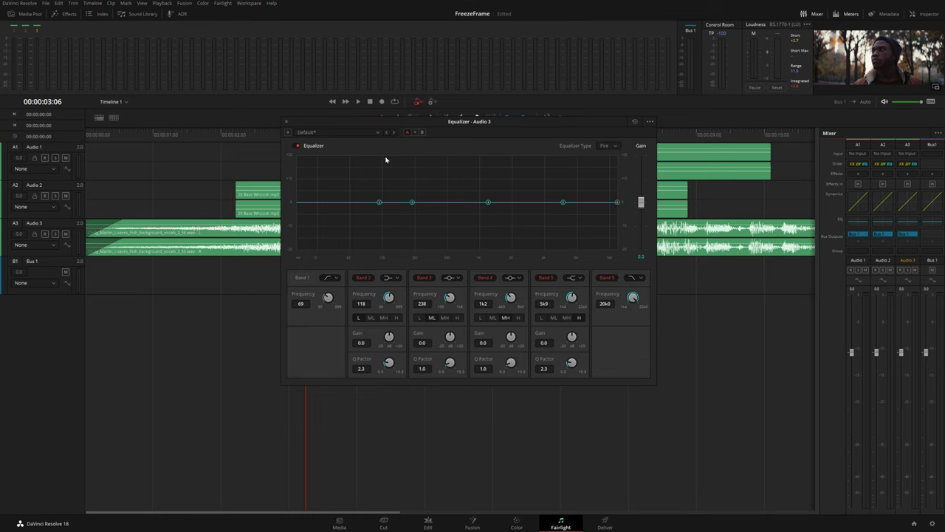
pyautogui.moveTo(617, 204); pyautogui.dragTo(425, 226)
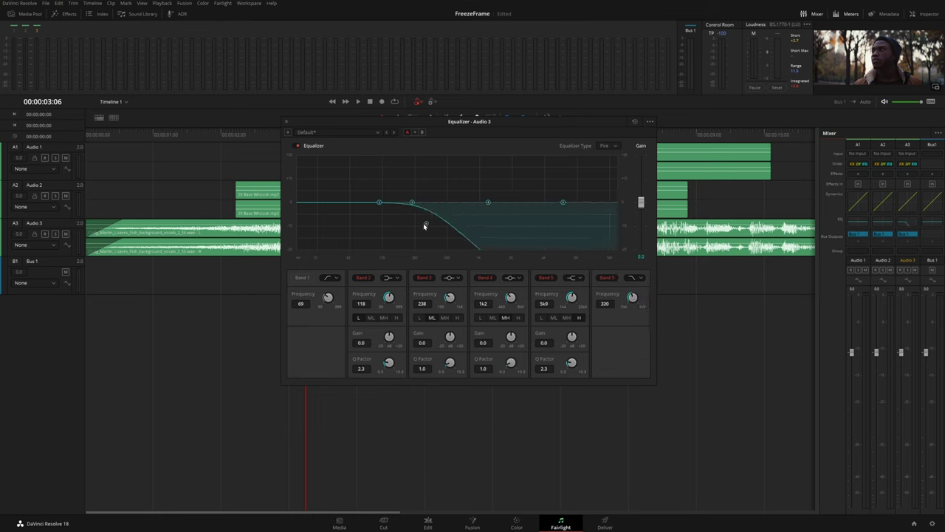
pyautogui.click(122, 145)
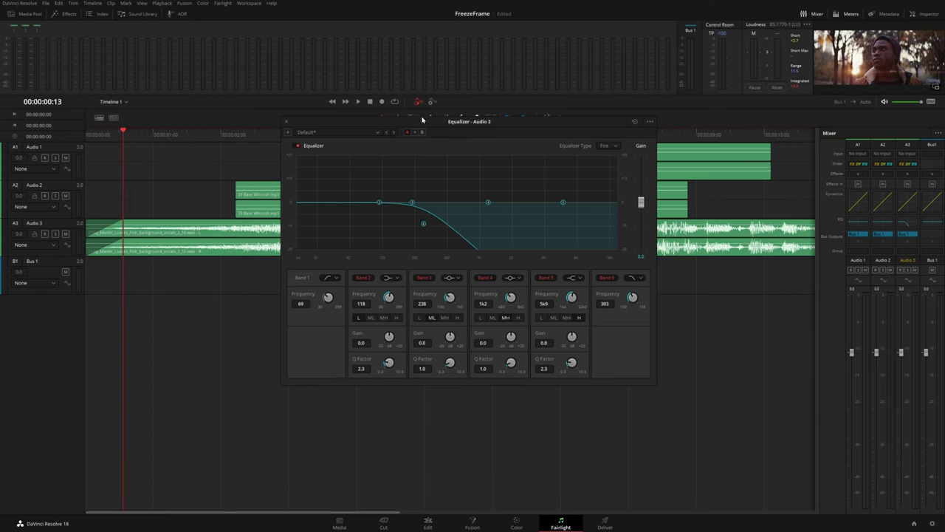
pyautogui.moveTo(423, 119); pyautogui.dragTo(447, 125)
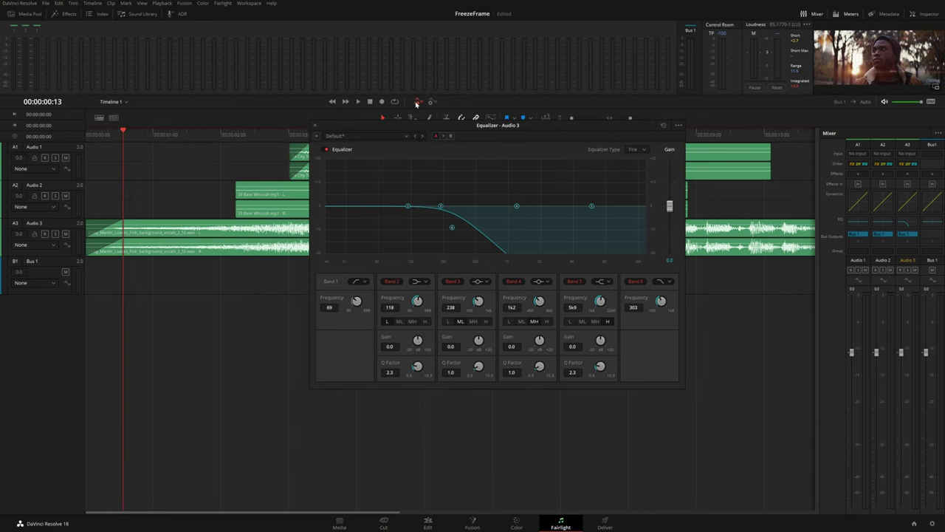
# Set Audio 3's automation to EQ Band 6 Frequency and make the track taller
pyautogui.click(46, 244)
pyautogui.moveTo(35, 280)
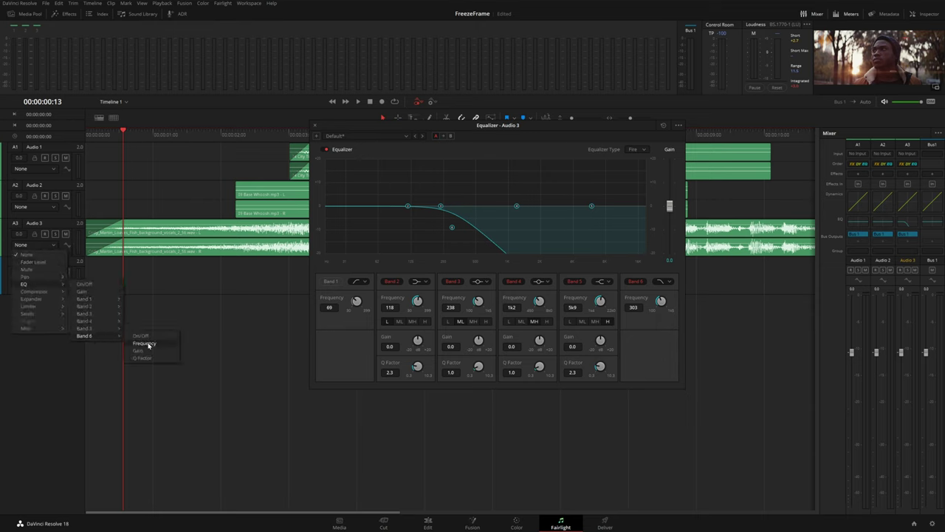
pyautogui.click(149, 344)
pyautogui.moveTo(56, 256); pyautogui.dragTo(87, 303)
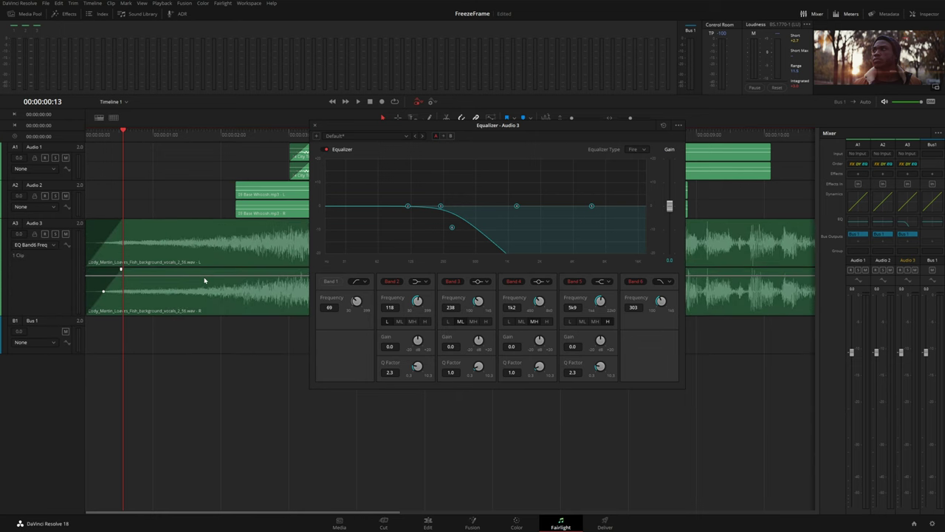
# Write a Band 6 cutoff sweep upward on Audio 3 and play it from the start
pyautogui.moveTo(367, 124); pyautogui.dragTo(583, 131)
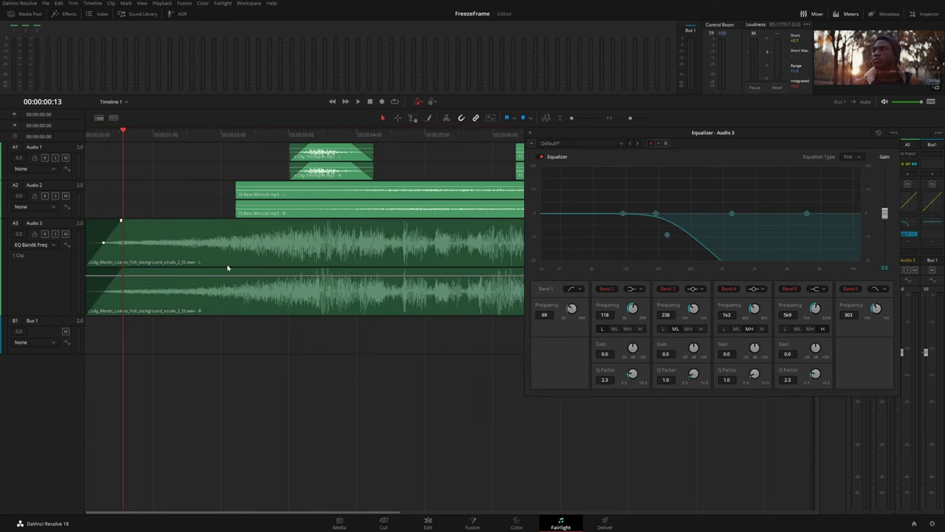
pyautogui.moveTo(667, 236); pyautogui.dragTo(715, 235)
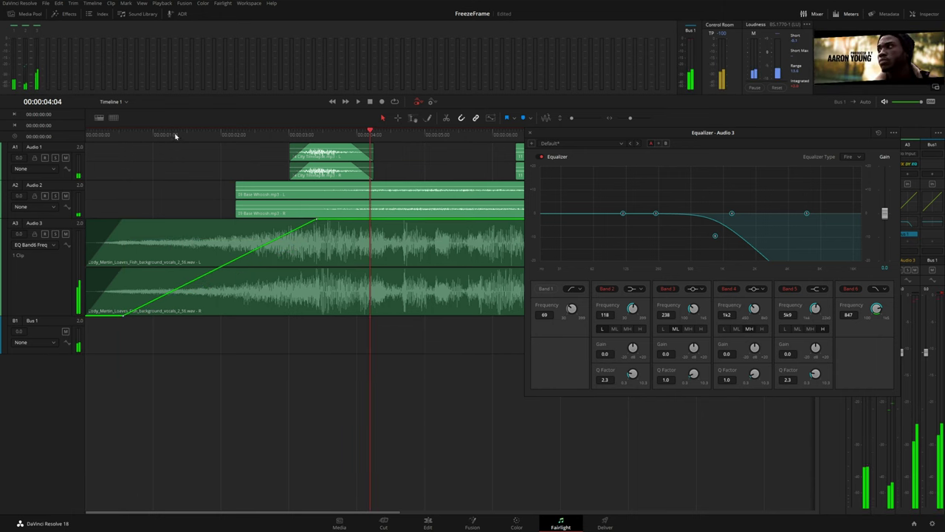
pyautogui.press('Home')
pyautogui.press('space')
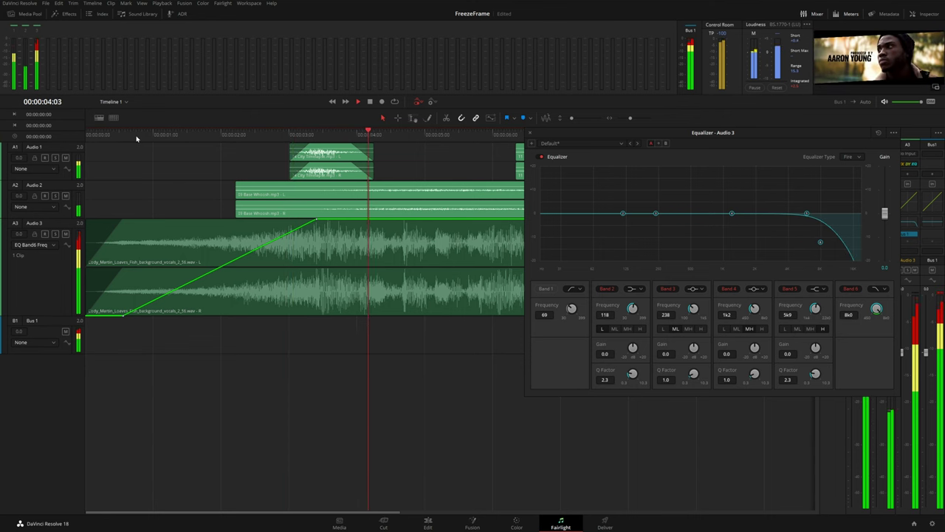
# Close the equalizer, hide the Media Pool on the Edit page, and play the timeline
pyautogui.click(530, 133)
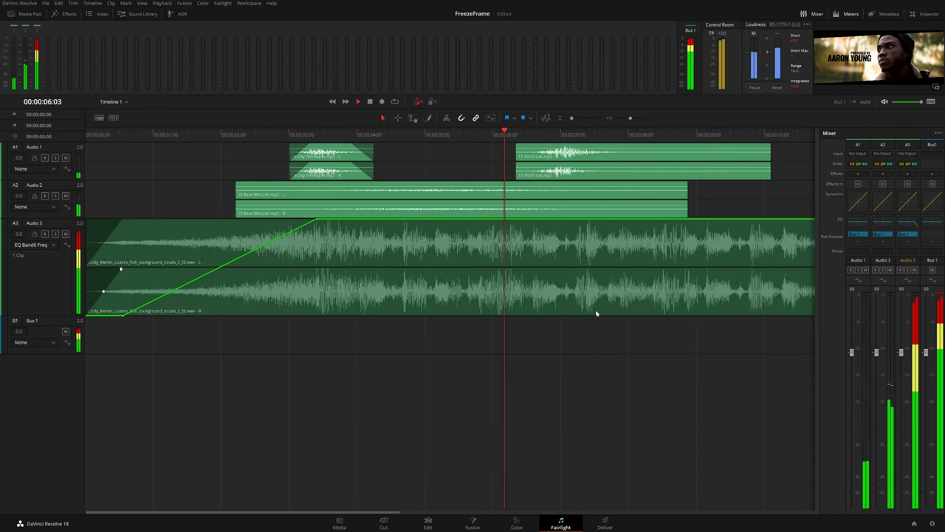
pyautogui.scroll(-3, 598, 312)
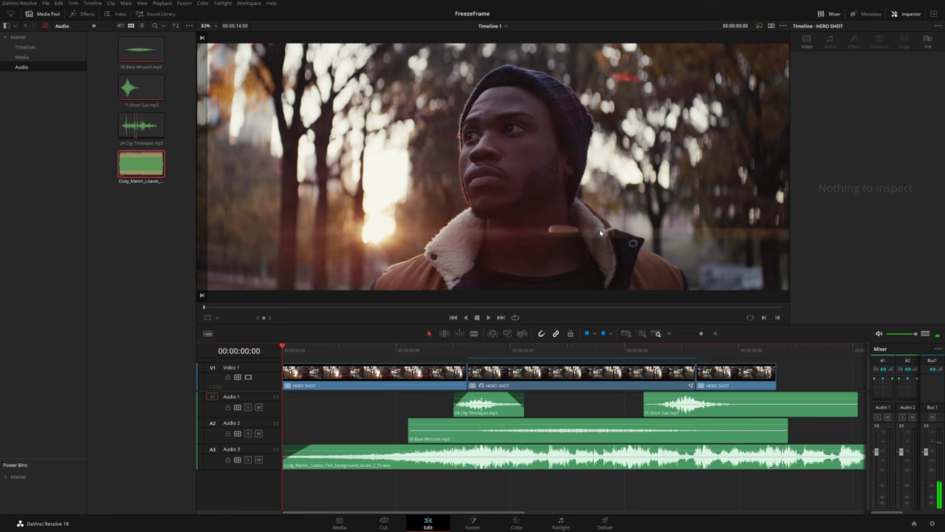
pyautogui.click(37, 15)
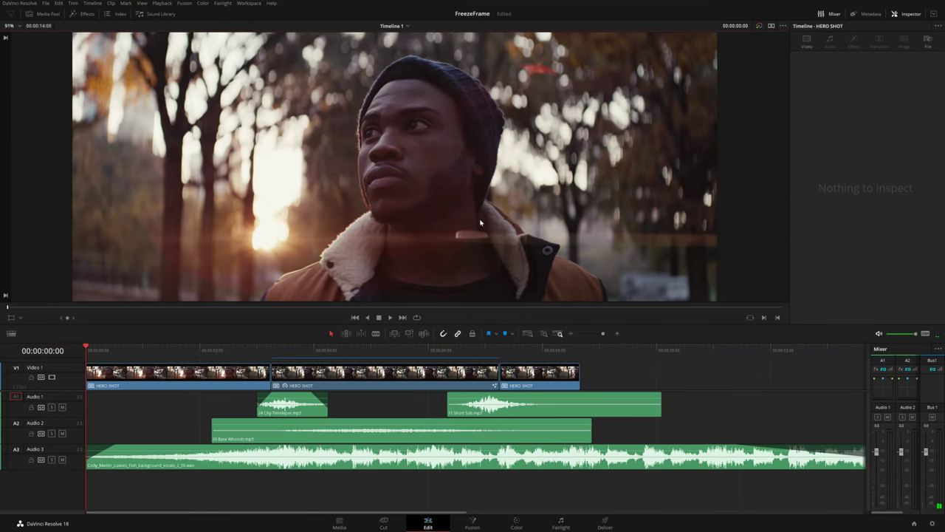
pyautogui.press('space')
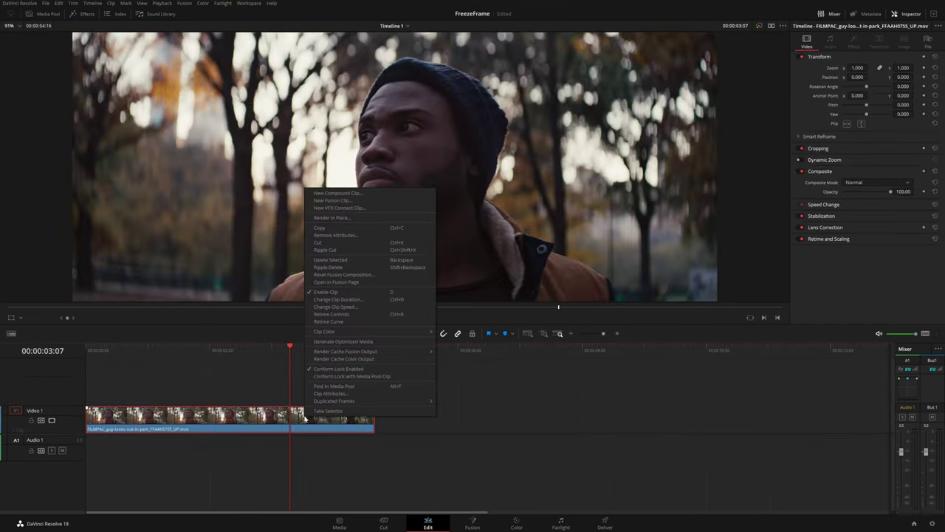
# Make the park clip a HERO SHOT compound clip and apply a Freeze Frame speed change
pyautogui.click(336, 194)
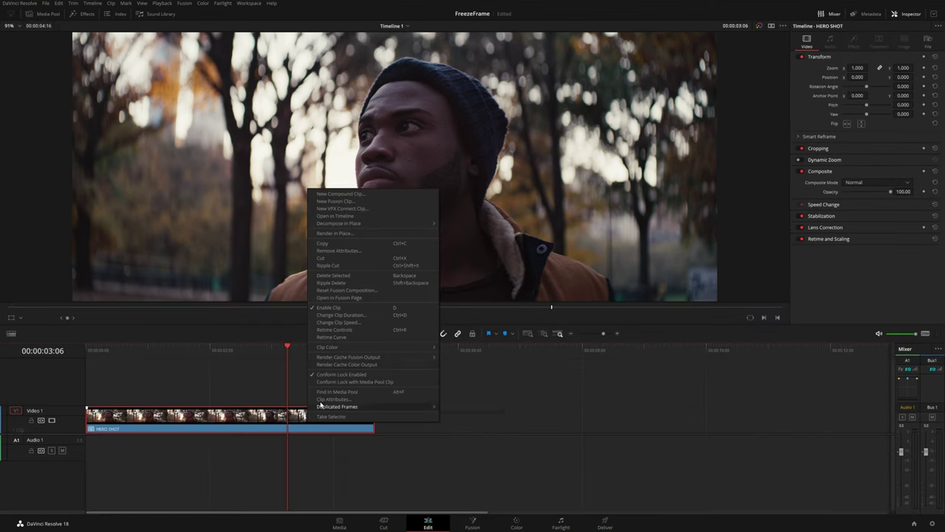
pyautogui.click(336, 322)
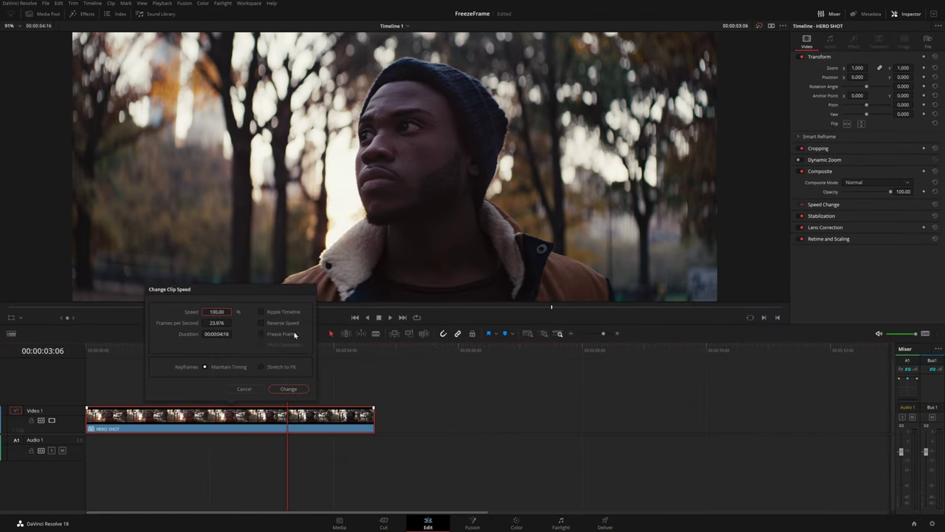
pyautogui.click(288, 389)
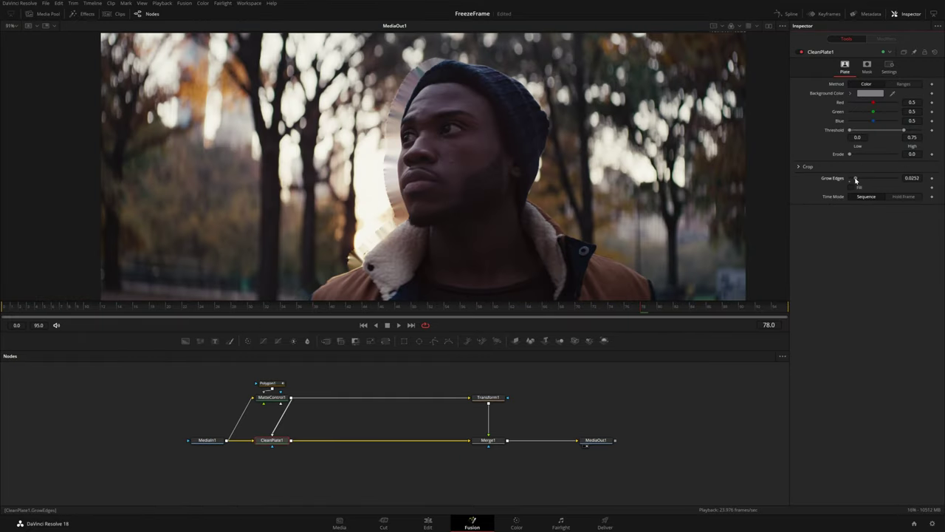
# Shift the subject right in Transform1, enable CleanPlate fill with wider edges, and tilt Rectangle1
pyautogui.click(494, 397)
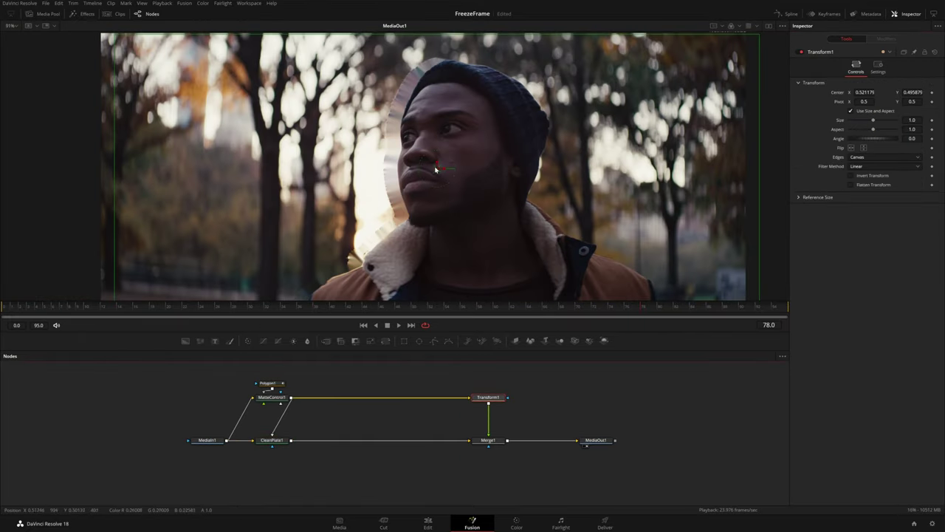
pyautogui.moveTo(436, 170); pyautogui.dragTo(502, 169)
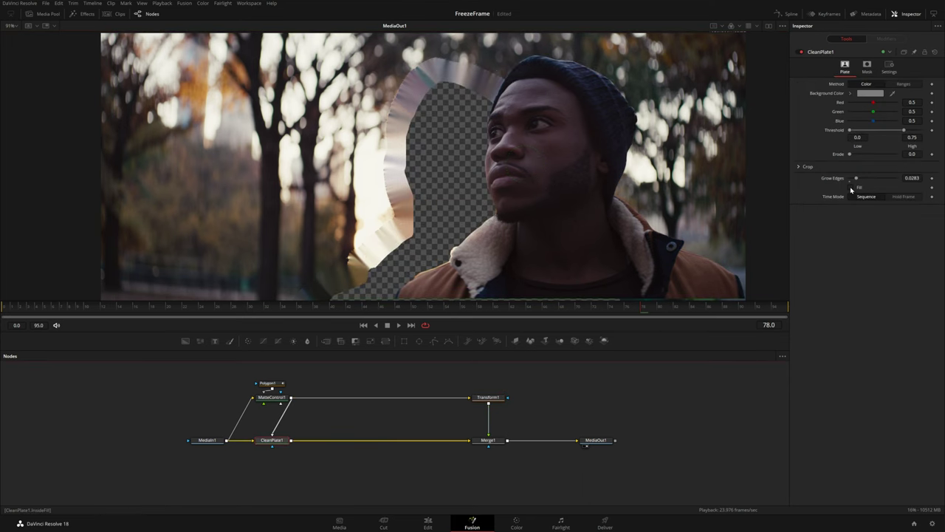
pyautogui.click(851, 188)
pyautogui.moveTo(857, 180); pyautogui.dragTo(861, 180)
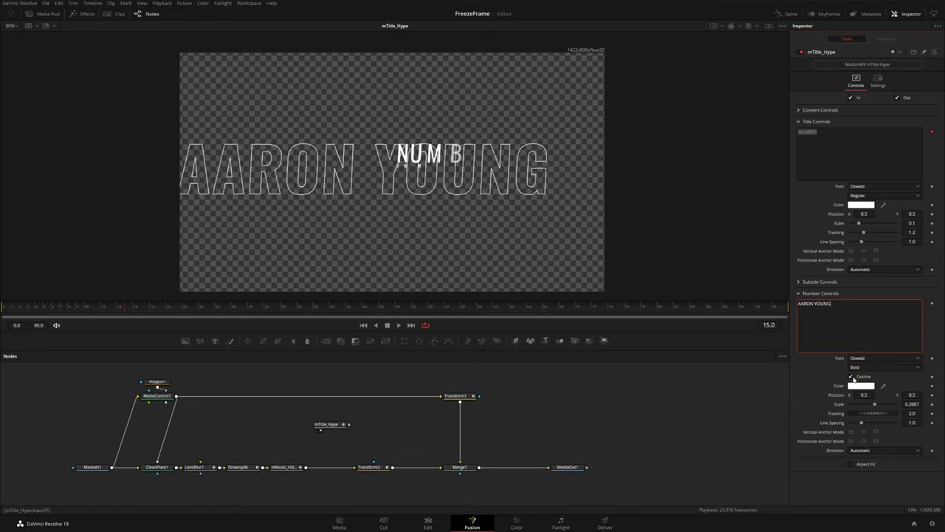
pyautogui.write('PRO')
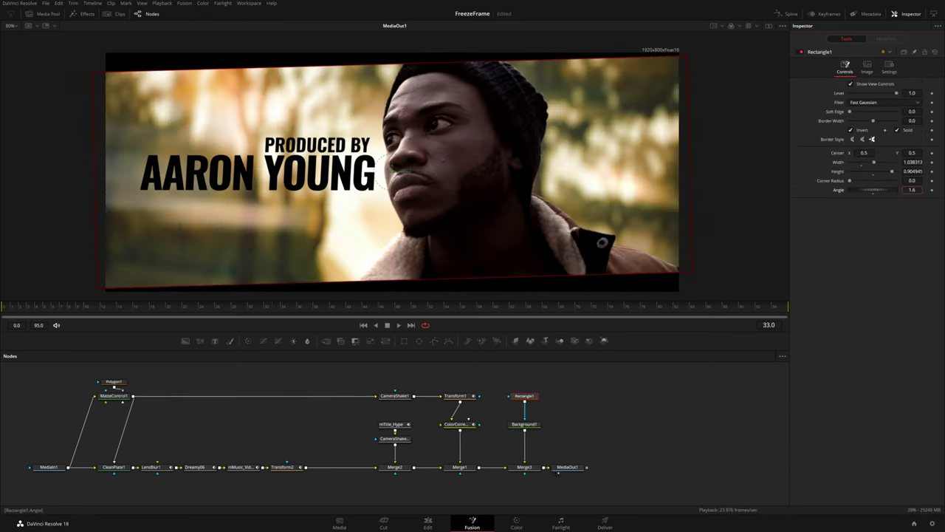
pyautogui.moveTo(913, 170); pyautogui.dragTo(918, 189)
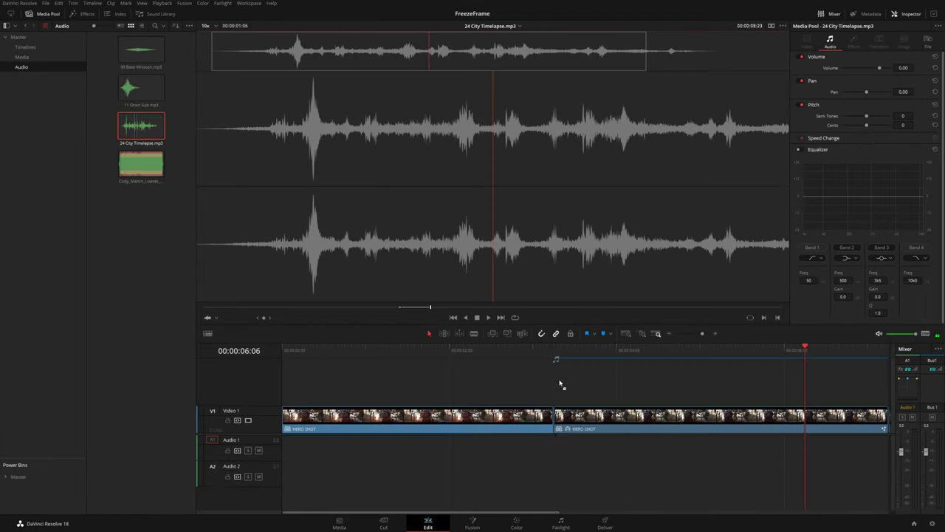
# Add the sound-effect clips to A1 and the Base Whoosh to A2, then move the playhead back
pyautogui.moveTo(141, 126); pyautogui.dragTo(583, 447)
pyautogui.moveTo(141, 50); pyautogui.dragTo(543, 481)
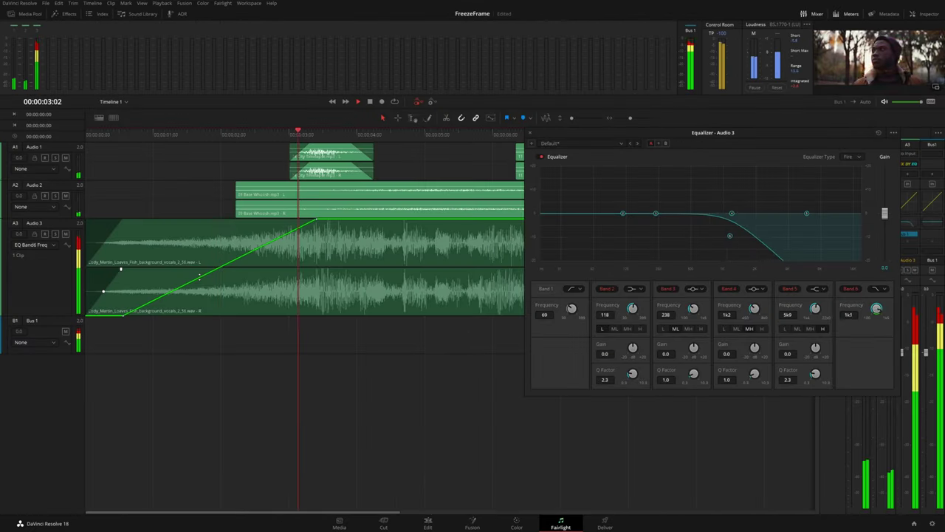
pyautogui.click(148, 135)
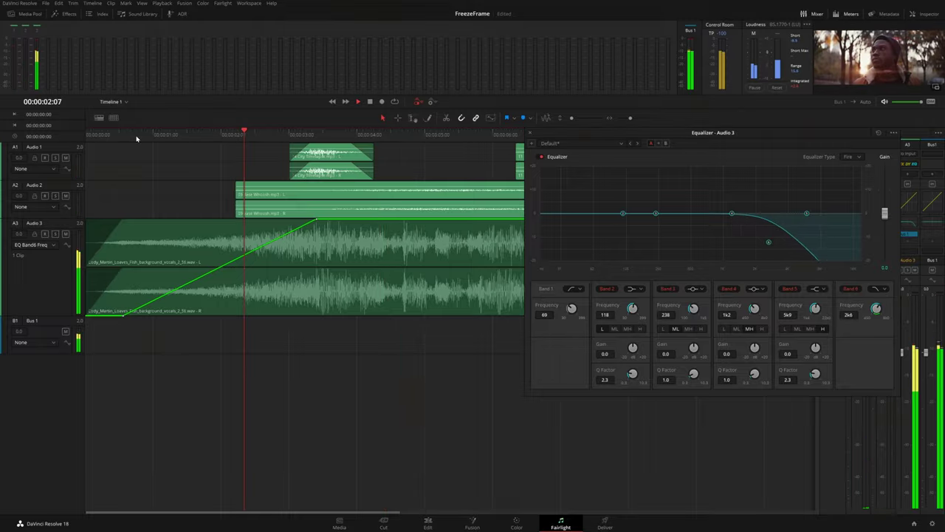